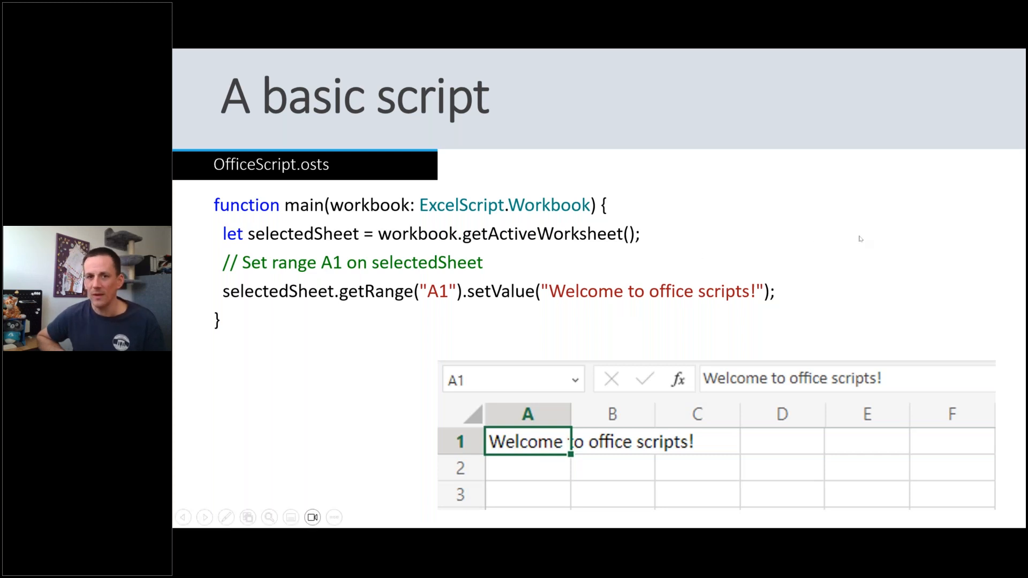
Switch from the slideshow to the browser and create a new blank Excel workbook through excel.new.
click(825, 219)
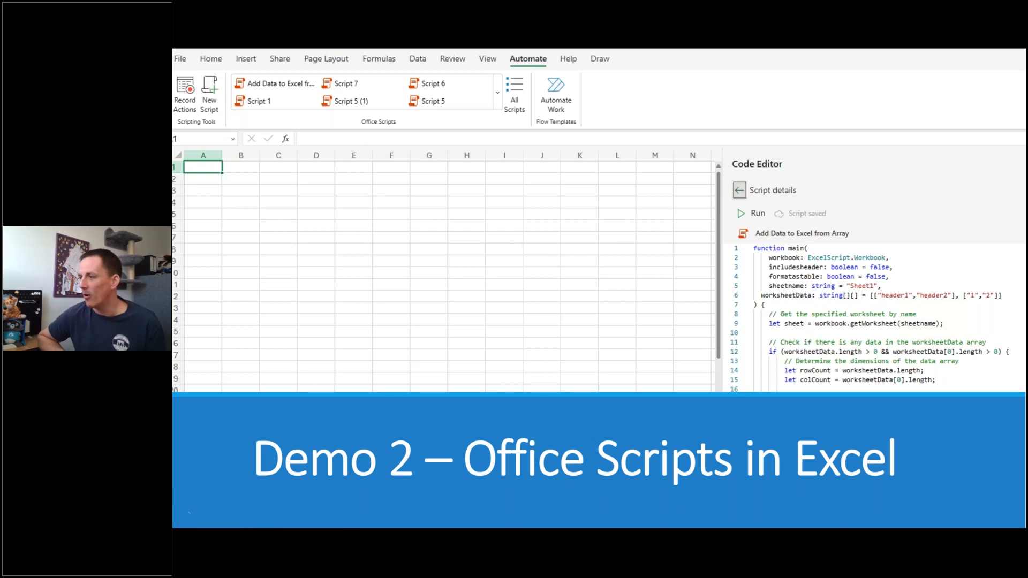
key(alt+Tab)
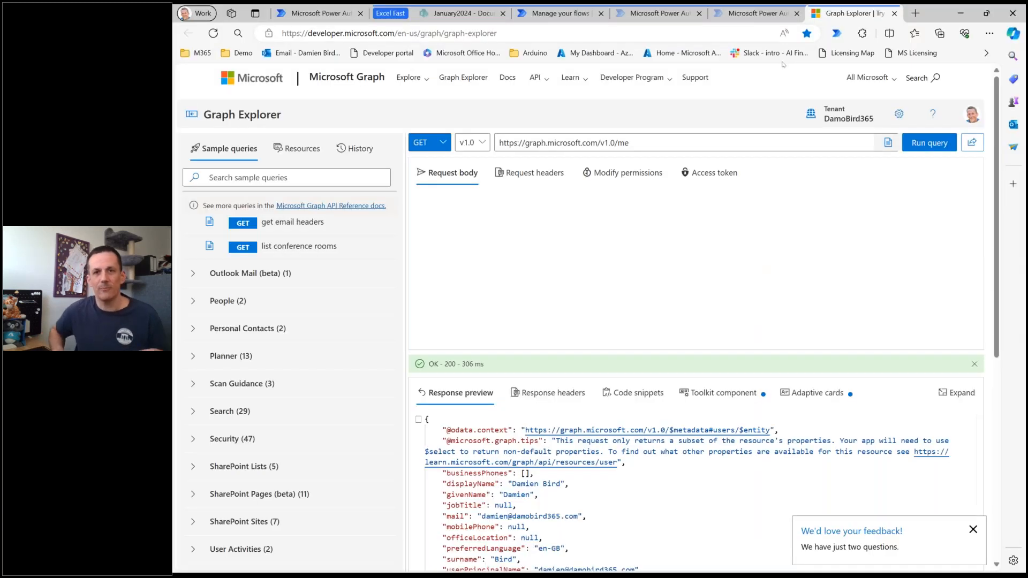
click(661, 37)
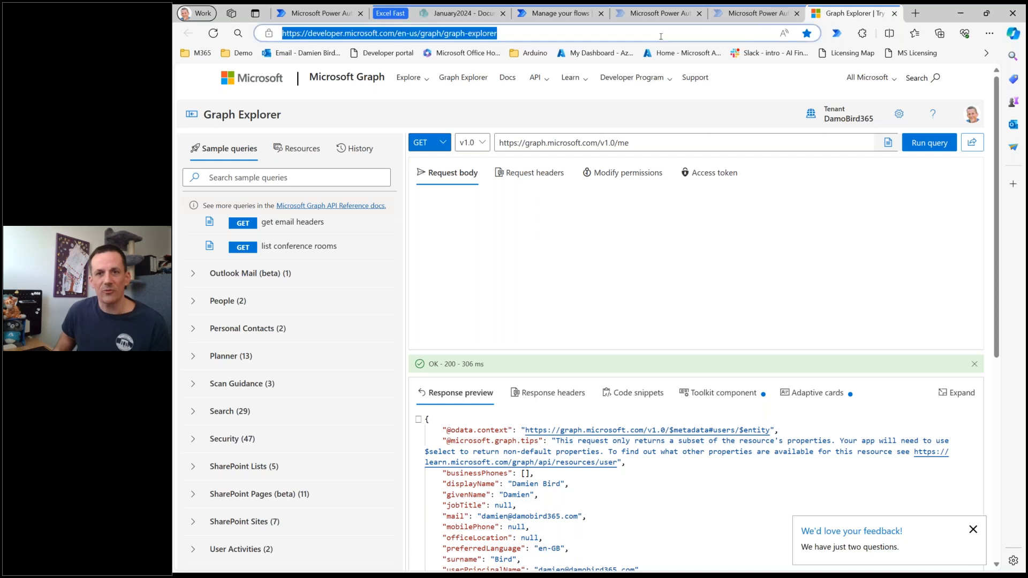
text(excel)
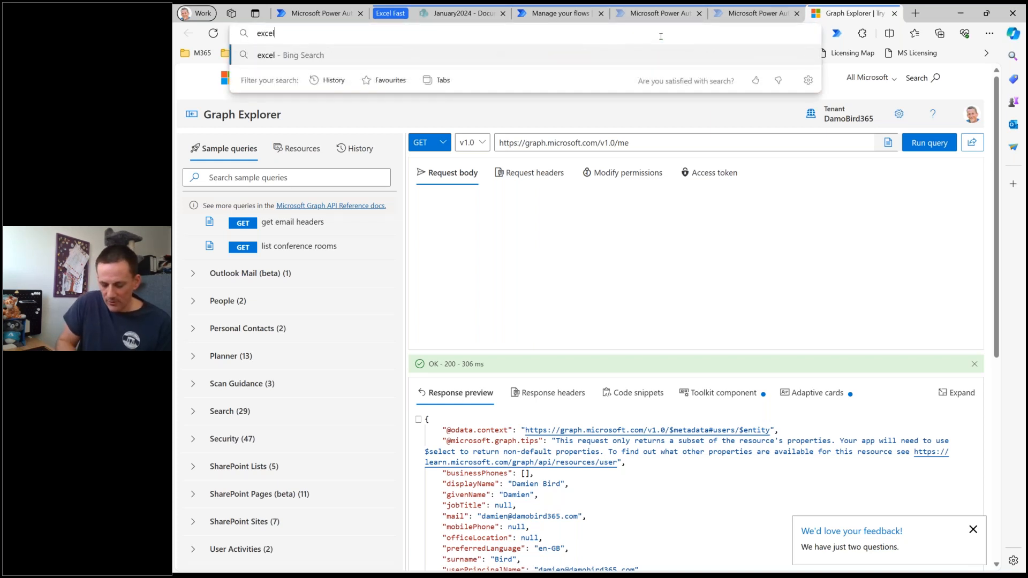
text(.new)
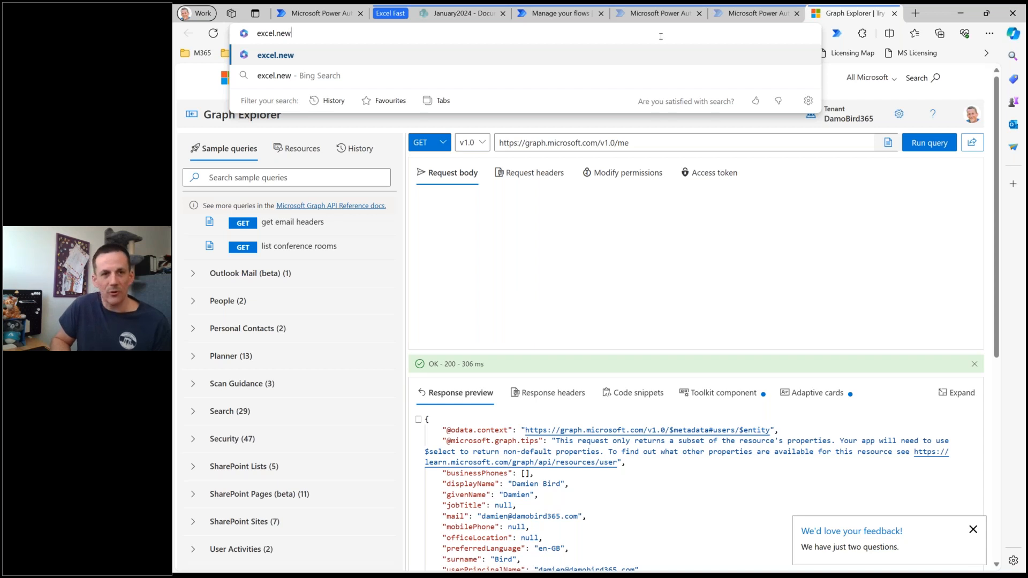
key(Return)
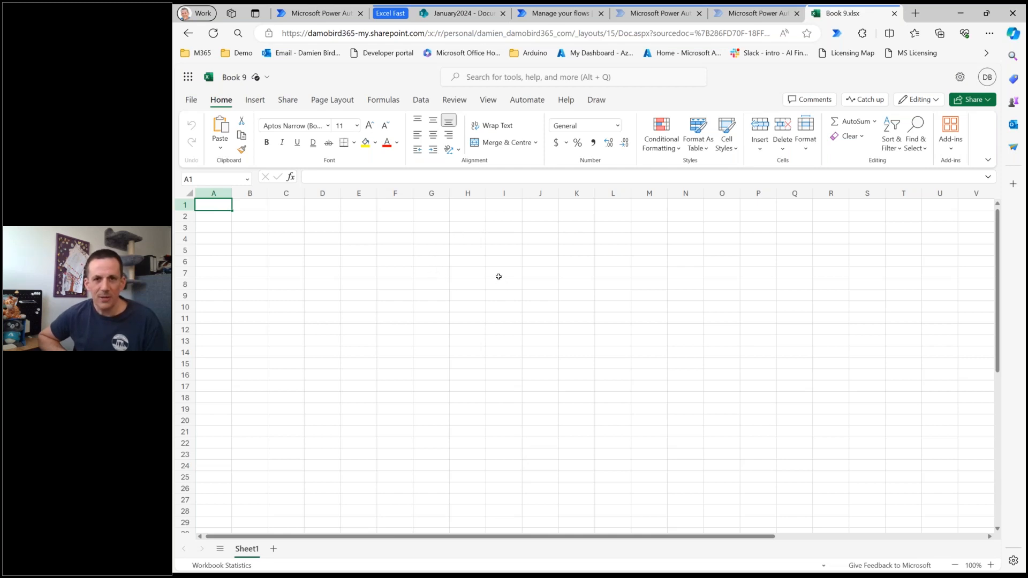
Look over the automation commands and the list of recent and sample Office Scripts.
click(524, 102)
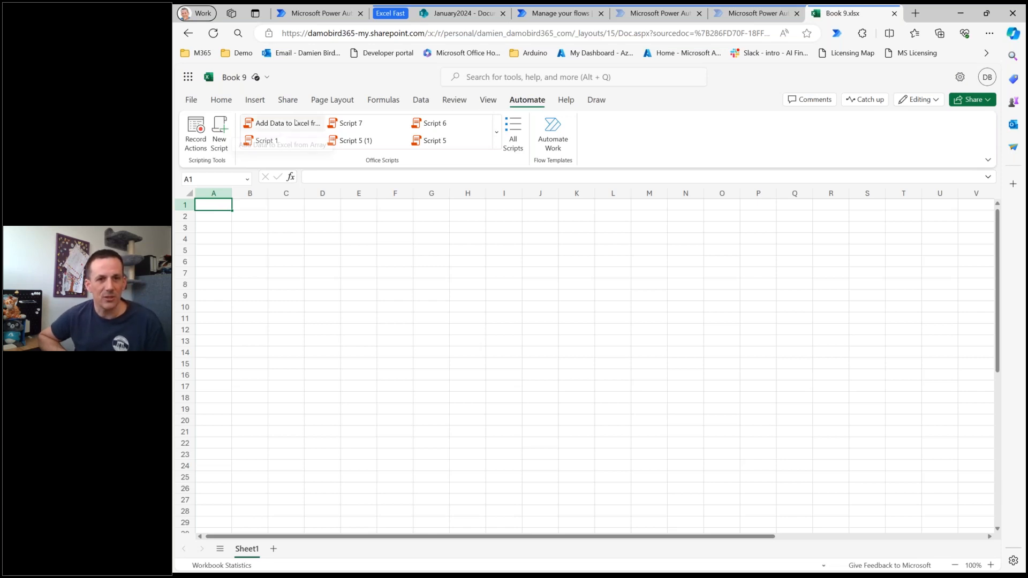
click(495, 143)
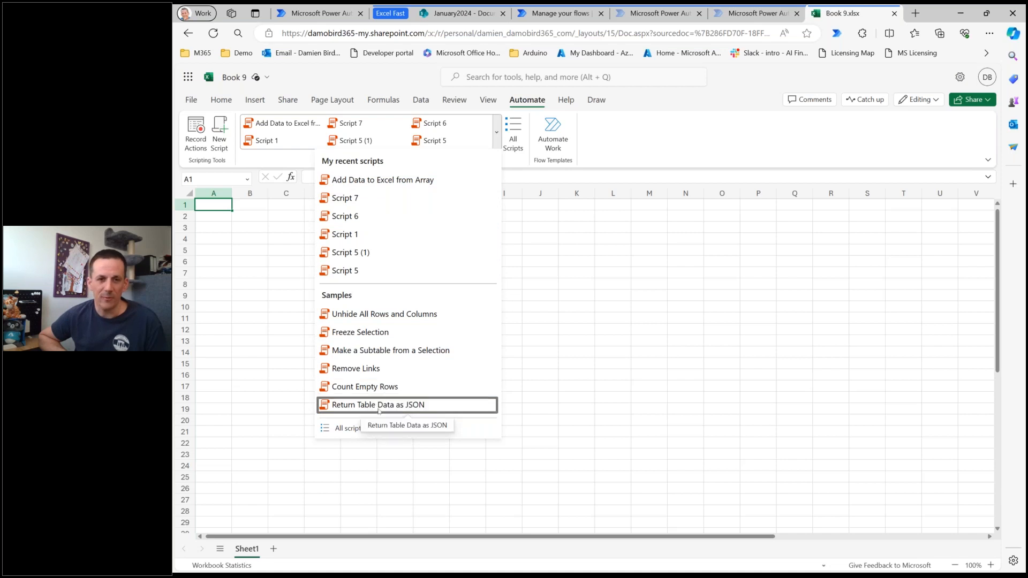
click(618, 153)
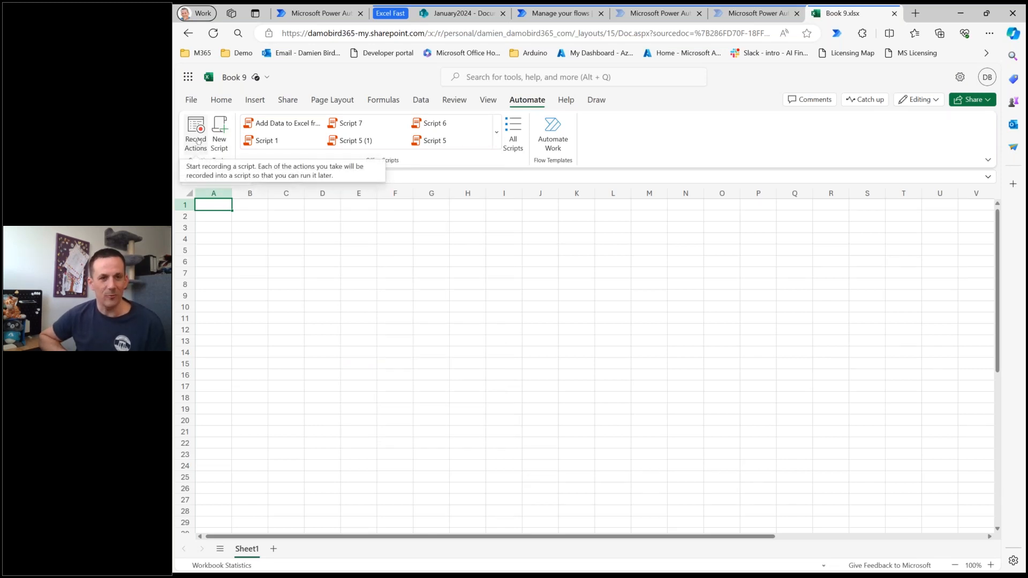
Record a new Office Script while filling A1:A4 with the presenter's first name, "is", "doing a" and "demo".
click(198, 141)
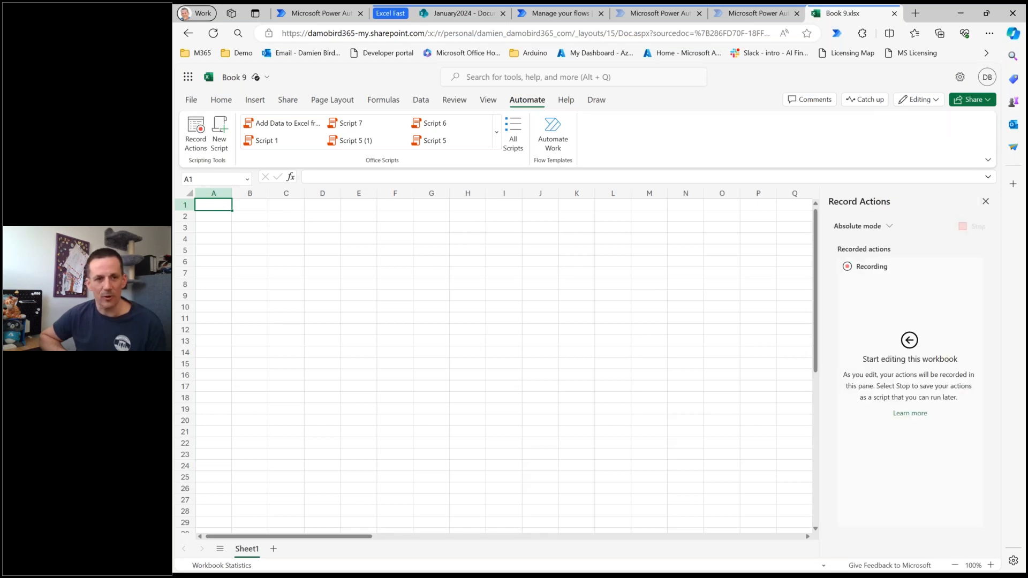
text(damien)
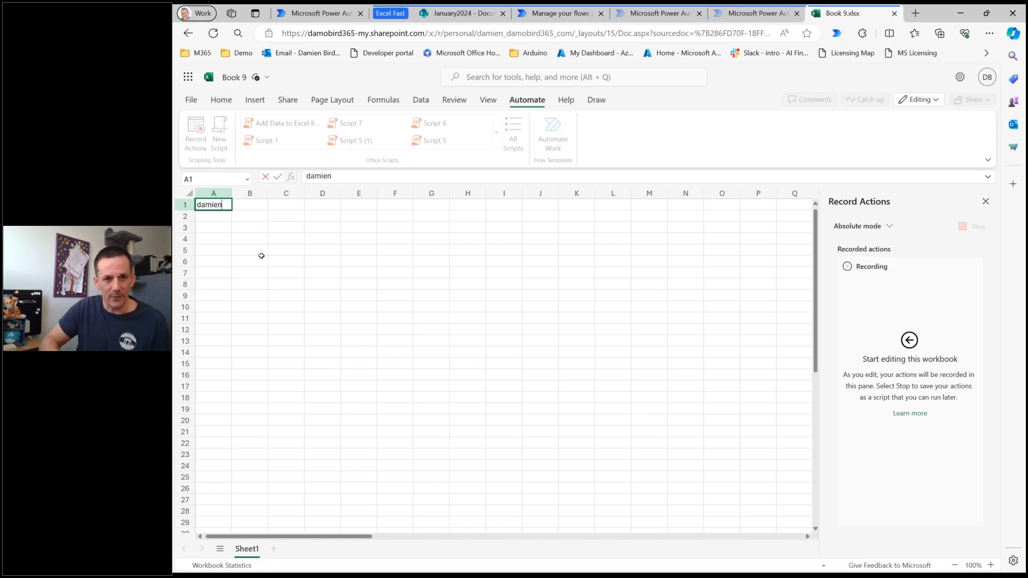
key(Return)
text(is)
key(Return)
text(doing a)
key(Return)
text(demo)
key(Return)
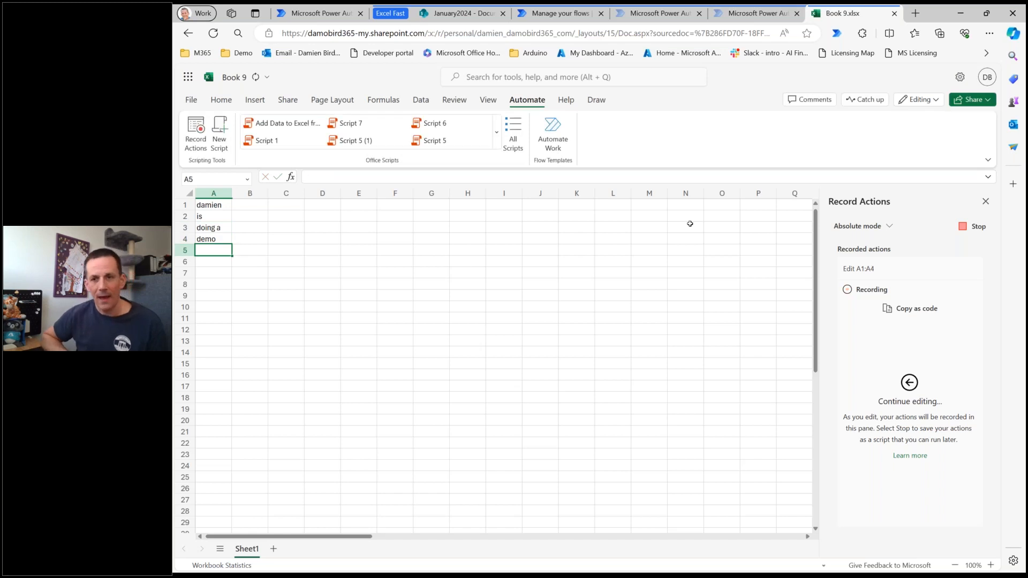
click(969, 231)
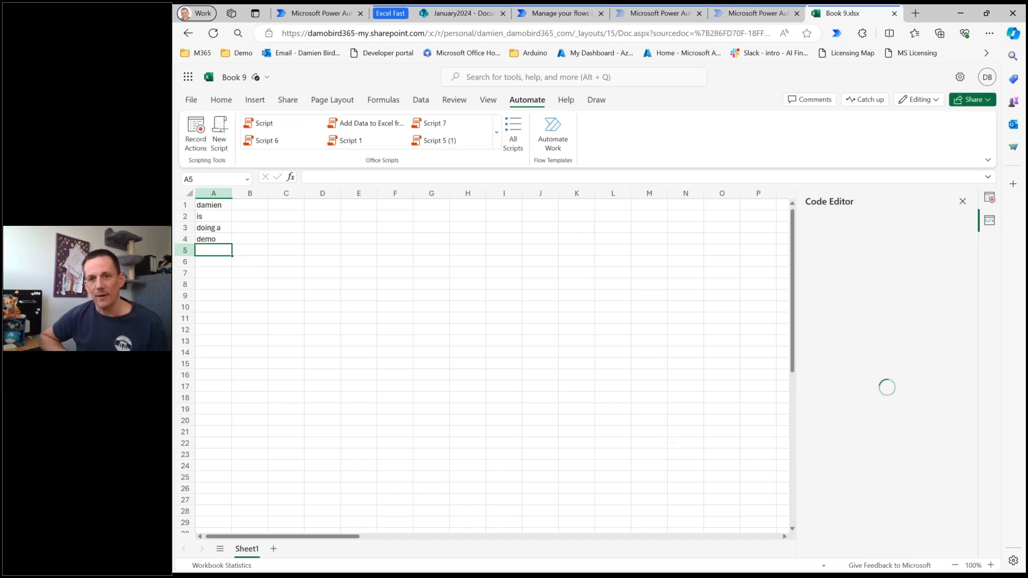
click(867, 346)
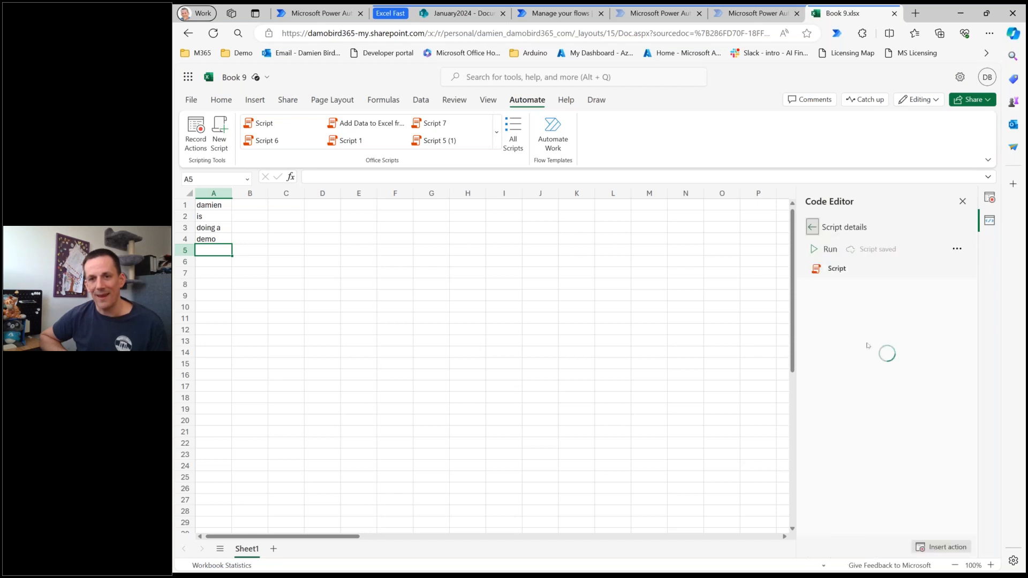
Widen the code editor pane and clear the contents of cells A1:A4.
drag(798, 344, 652, 340)
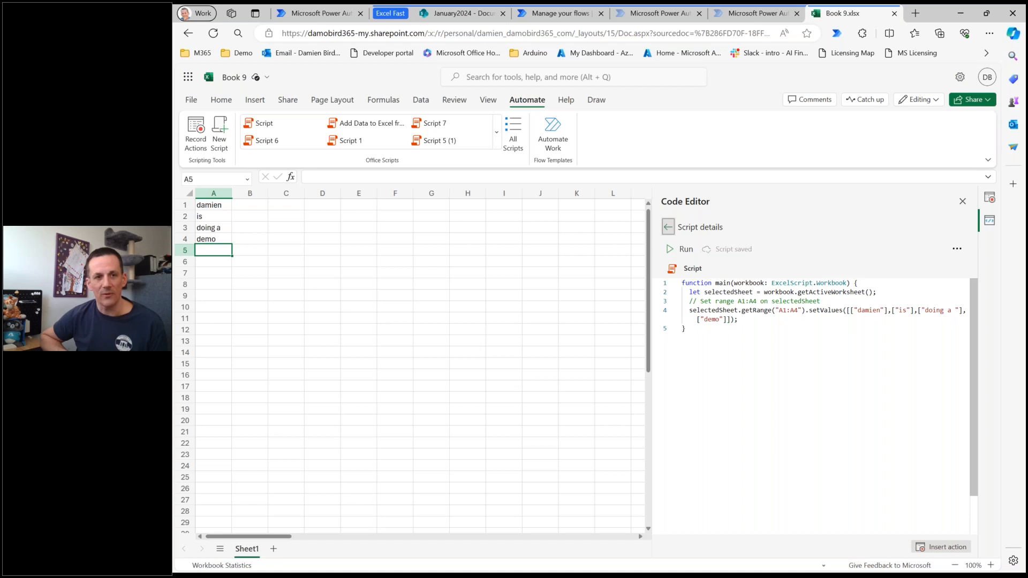
drag(215, 204, 211, 241)
key(Delete)
Capitalise the first name in the script's values, change "demo" to "live demo", and run the script.
click(859, 310)
key(Delete)
text(D)
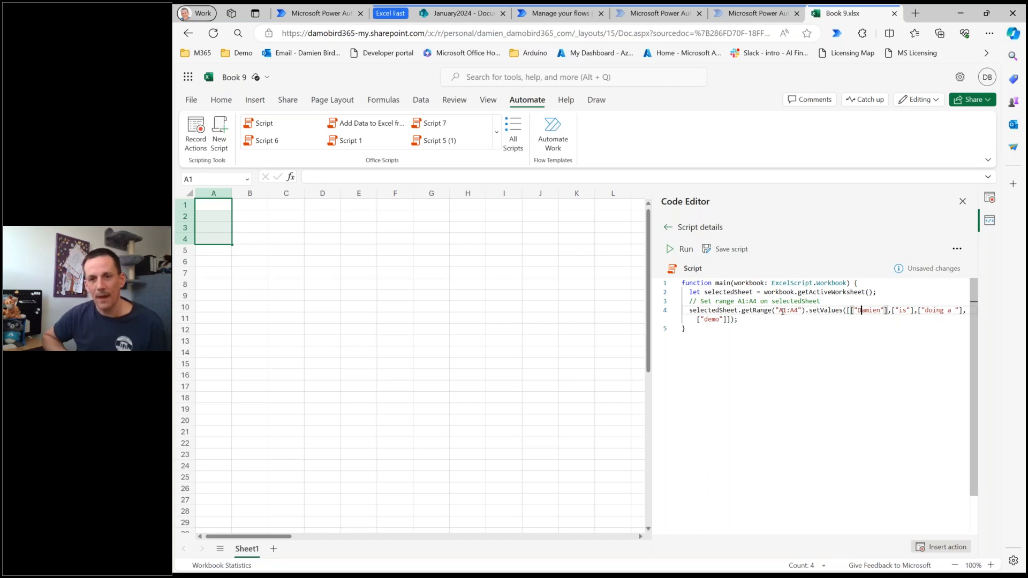
click(704, 319)
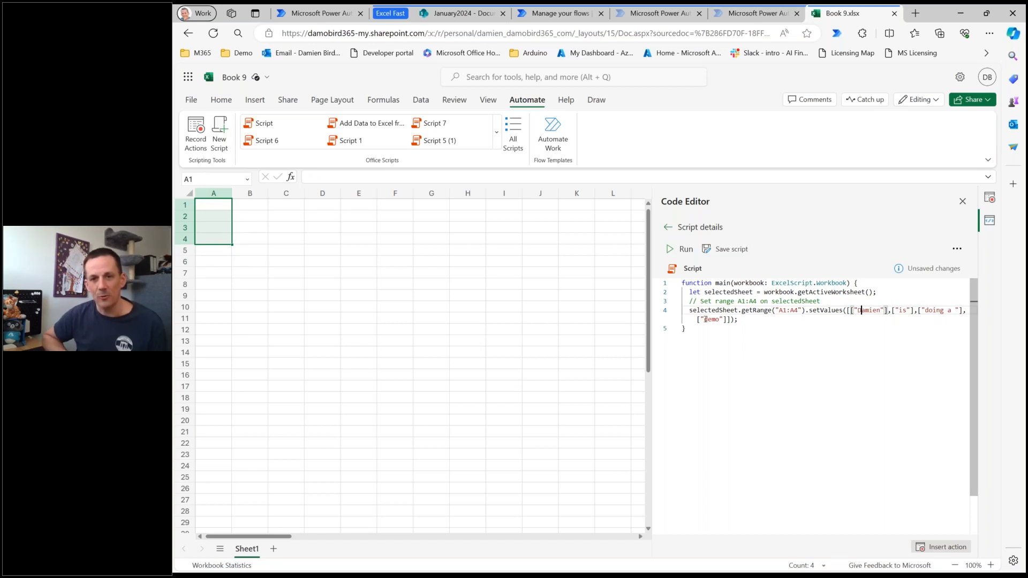
text(live)
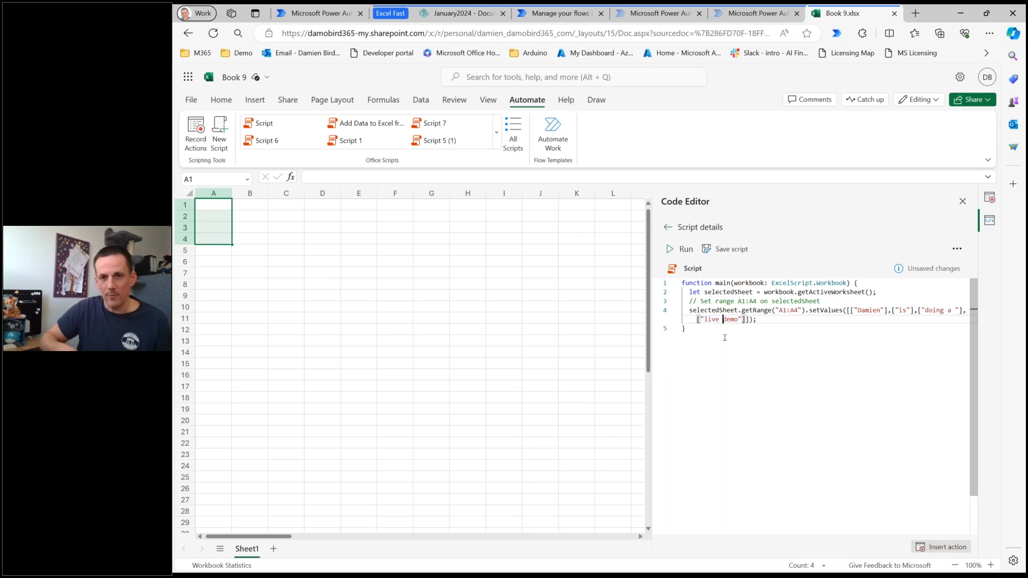
key(Down)
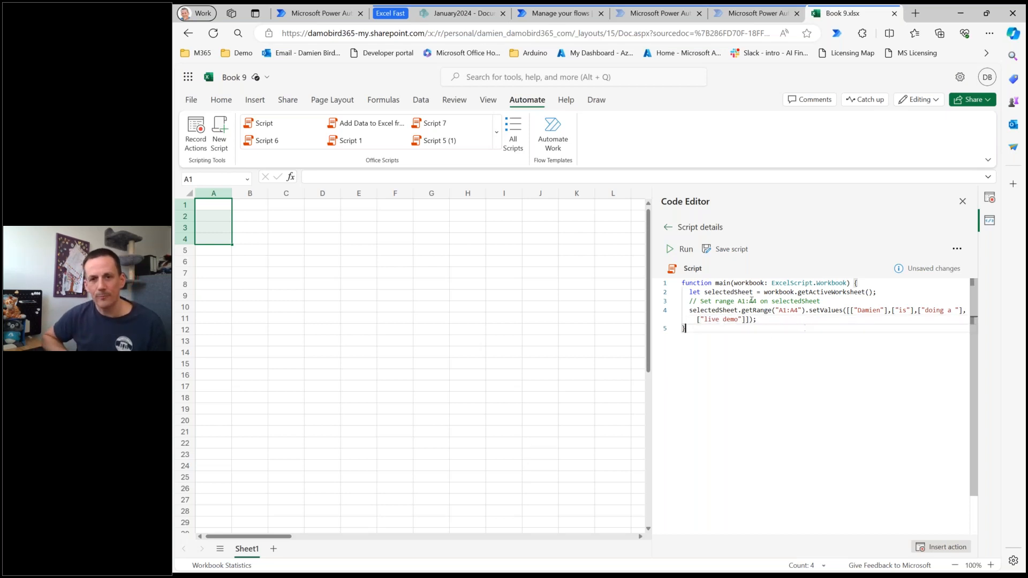
click(683, 249)
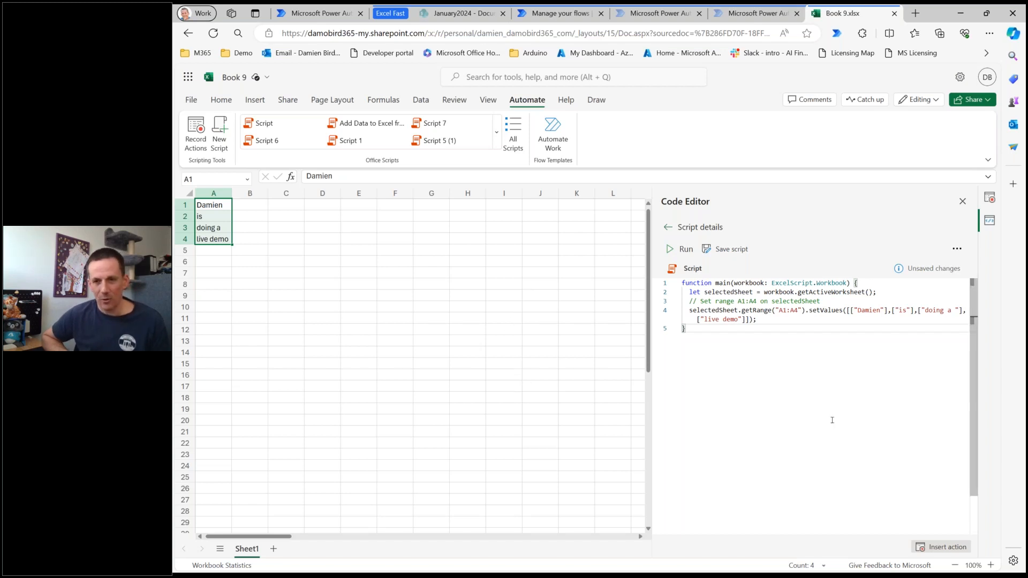
Highlight the bracketed row values inside the script's setValues call to examine the array structure.
drag(849, 310, 820, 321)
key(shift+Left)
key(shift+Left)
key(shift+Left)
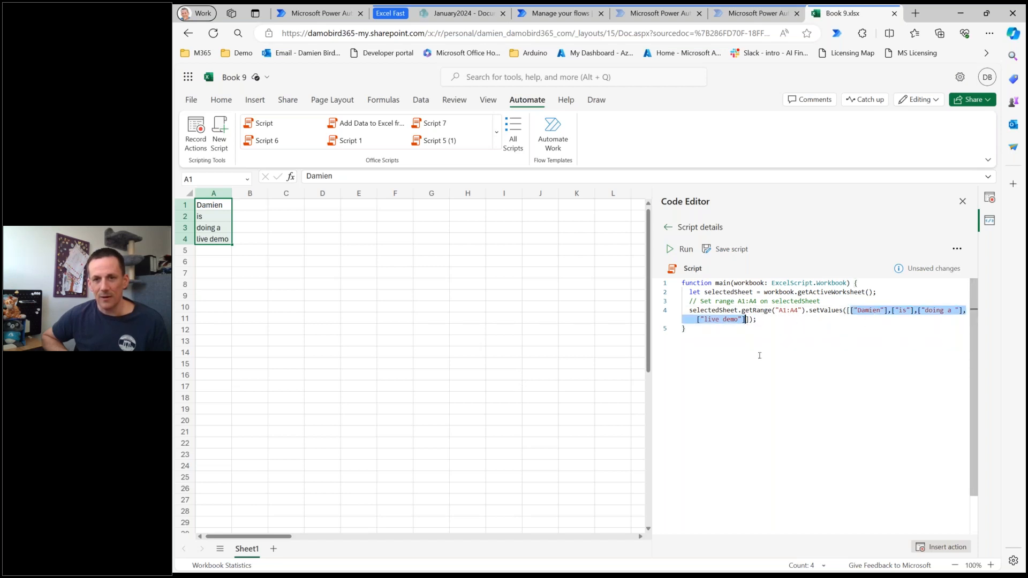
key(shift+Right)
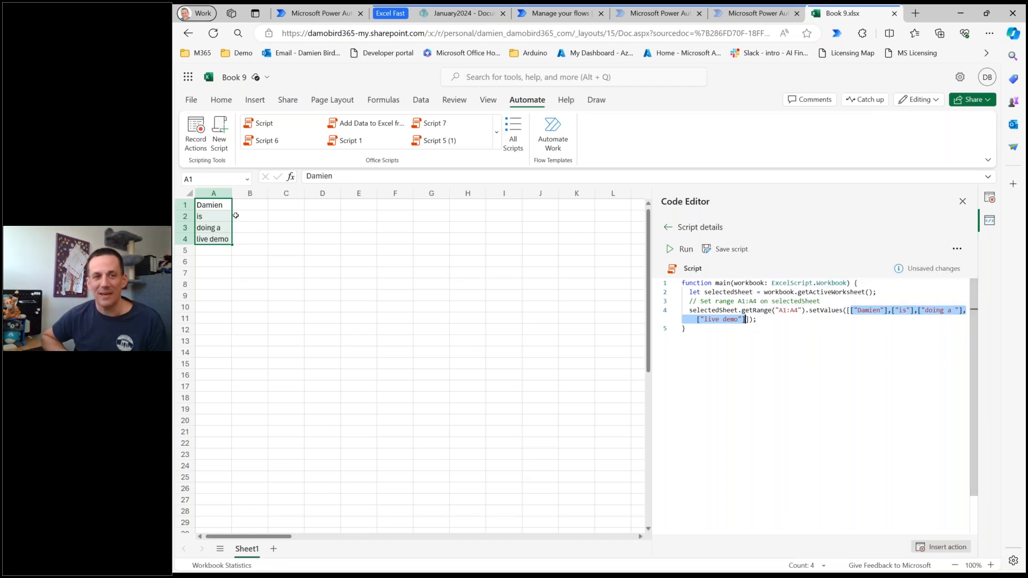
click(338, 312)
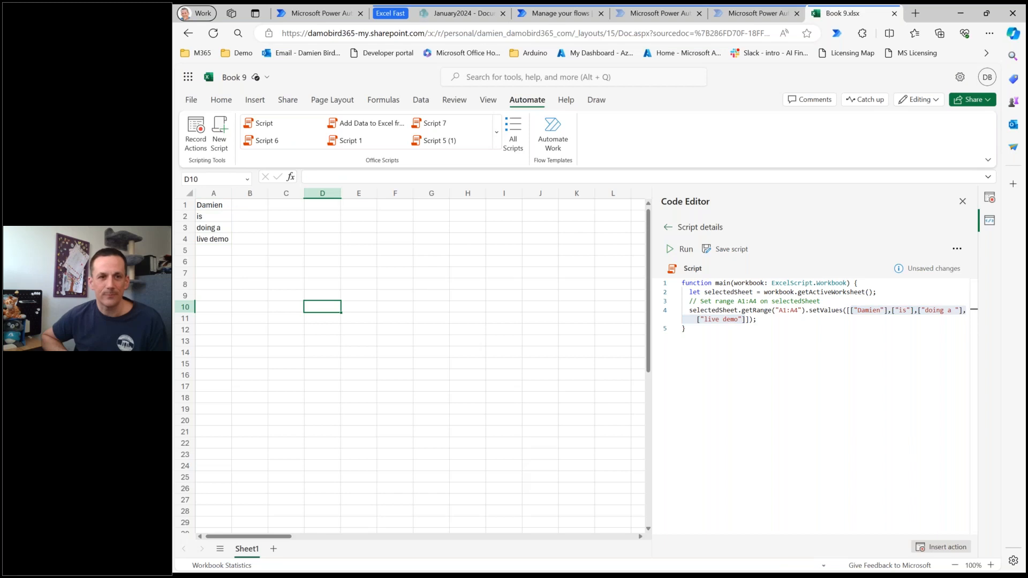
Open the script "Add Data to Excel from Array" for editing and widen the code editor pane.
click(369, 124)
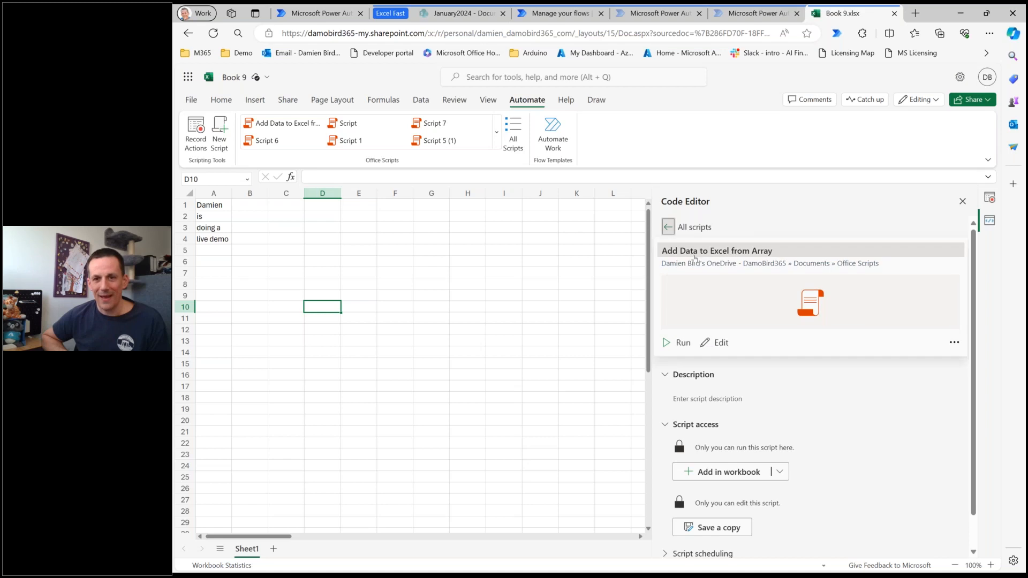
click(719, 348)
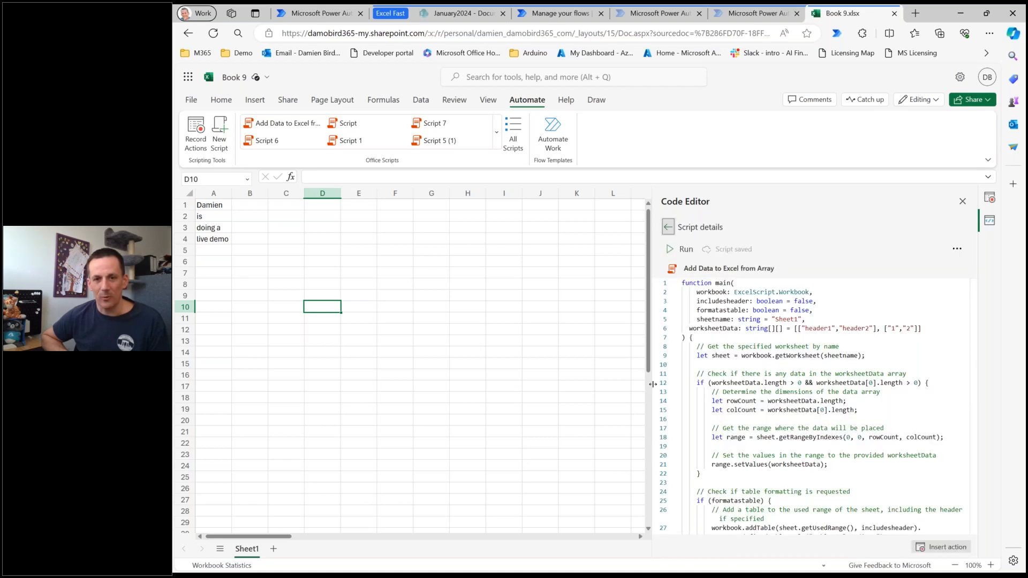
drag(383, 382, 383, 381)
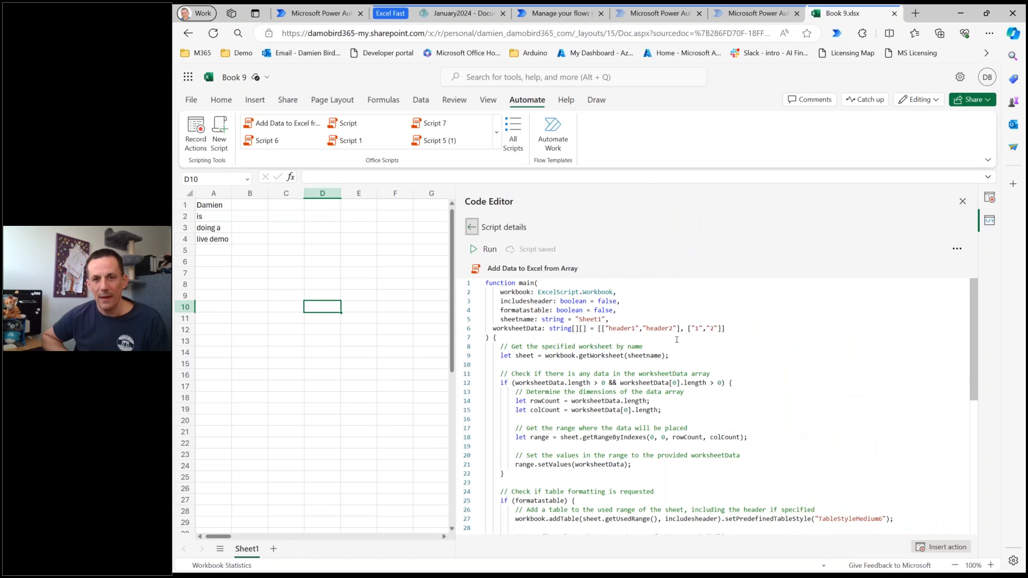
Examine the main function's includesheader, formatastable, sheetname and worksheetData parameters and their default values.
drag(498, 302, 734, 327)
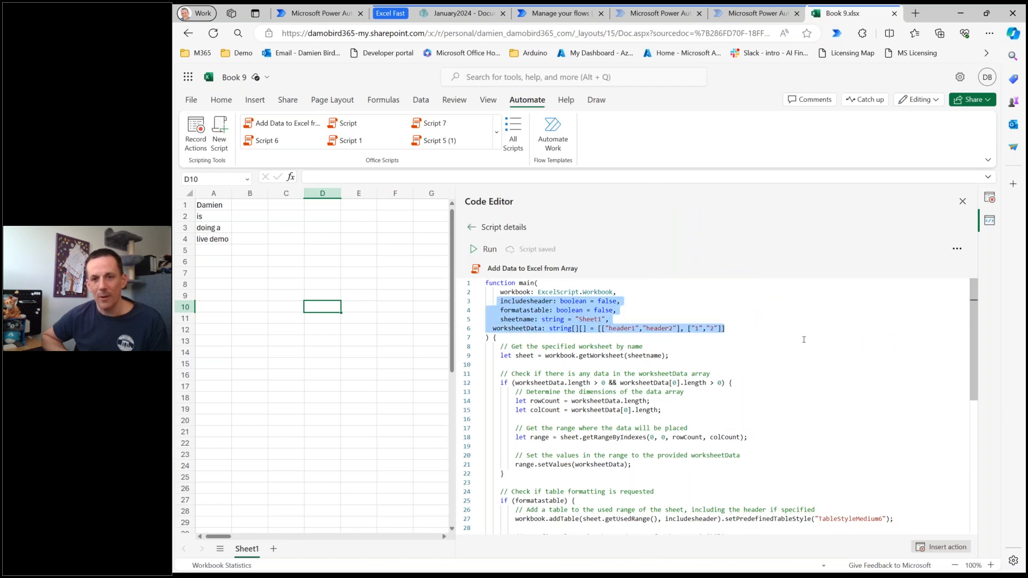
click(805, 340)
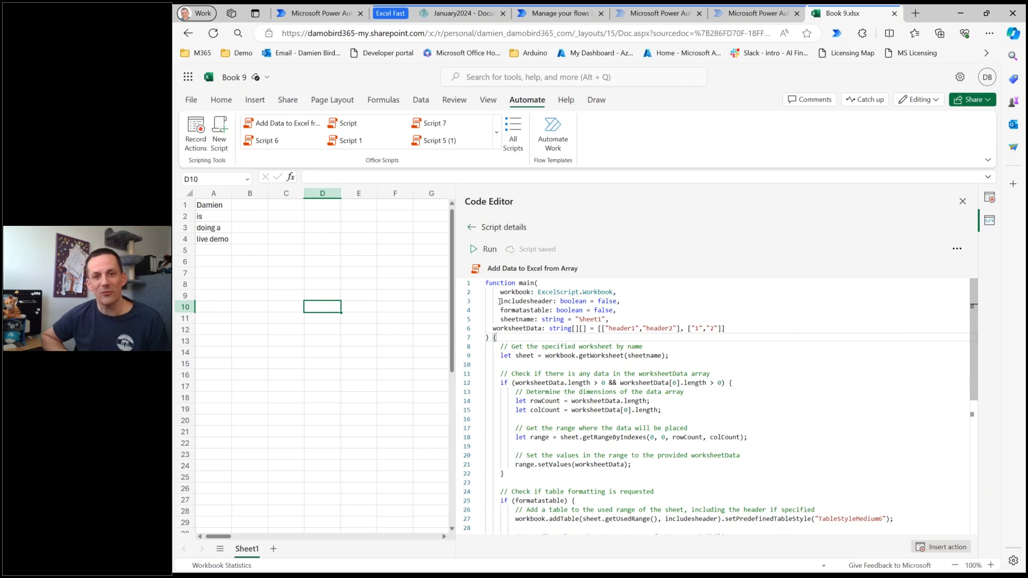
drag(499, 301, 727, 328)
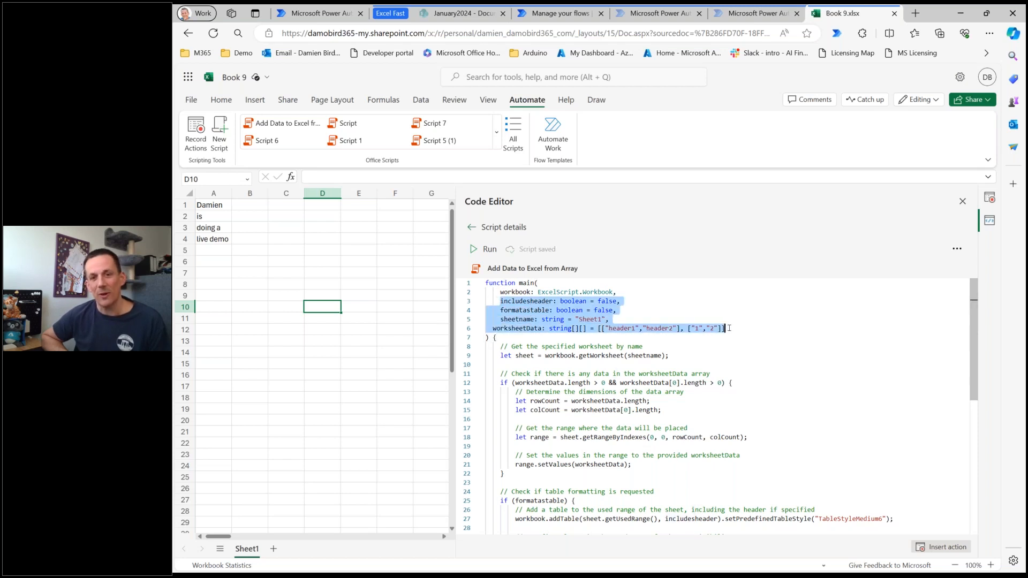
click(625, 300)
drag(598, 301, 616, 301)
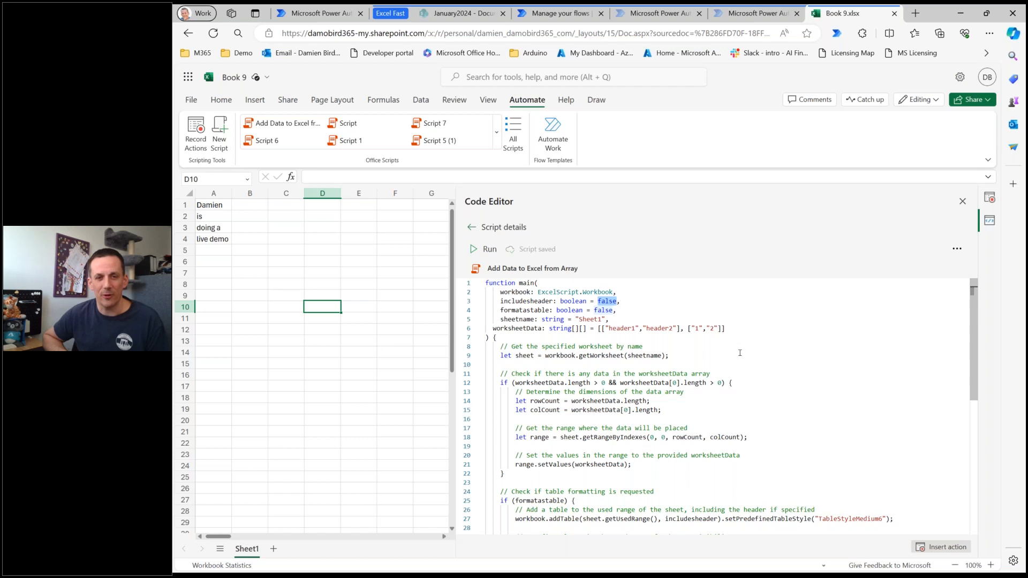
Read through the script body, covering the worksheet lookup, data range writing, table formatting and column autofit.
scroll(739, 354, down, 2)
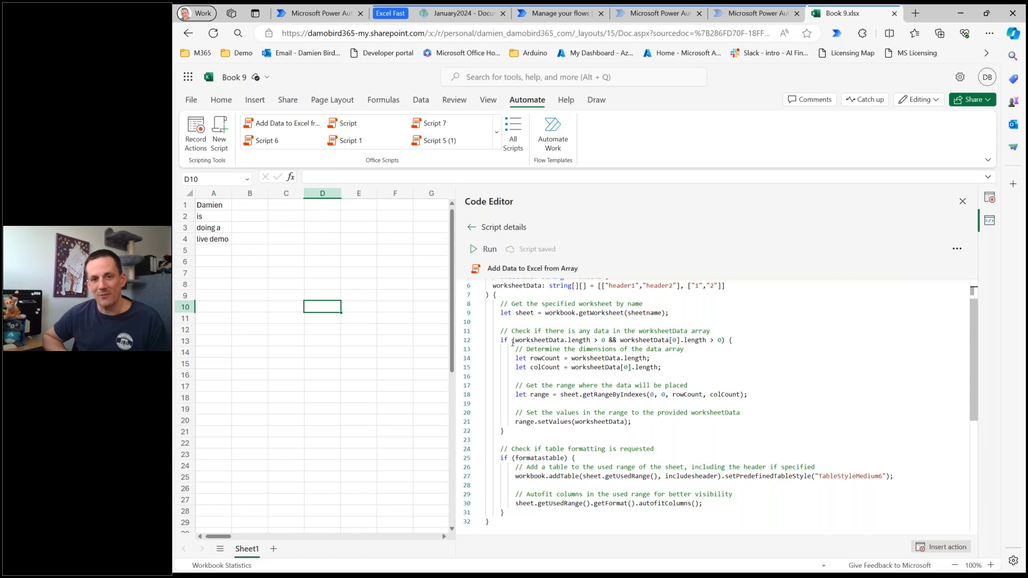
scroll(540, 337, up, 2)
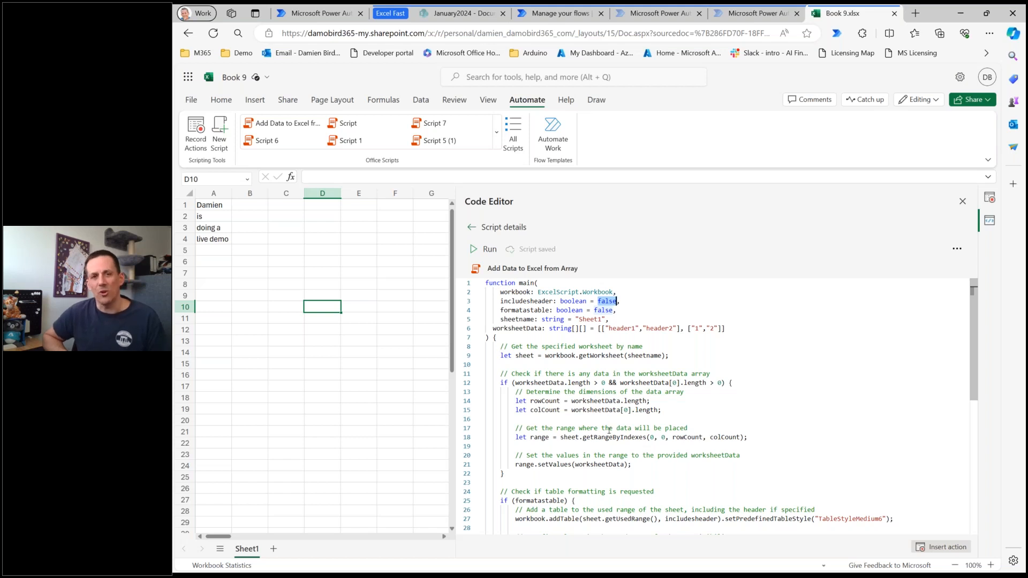
scroll(609, 431, down, 3)
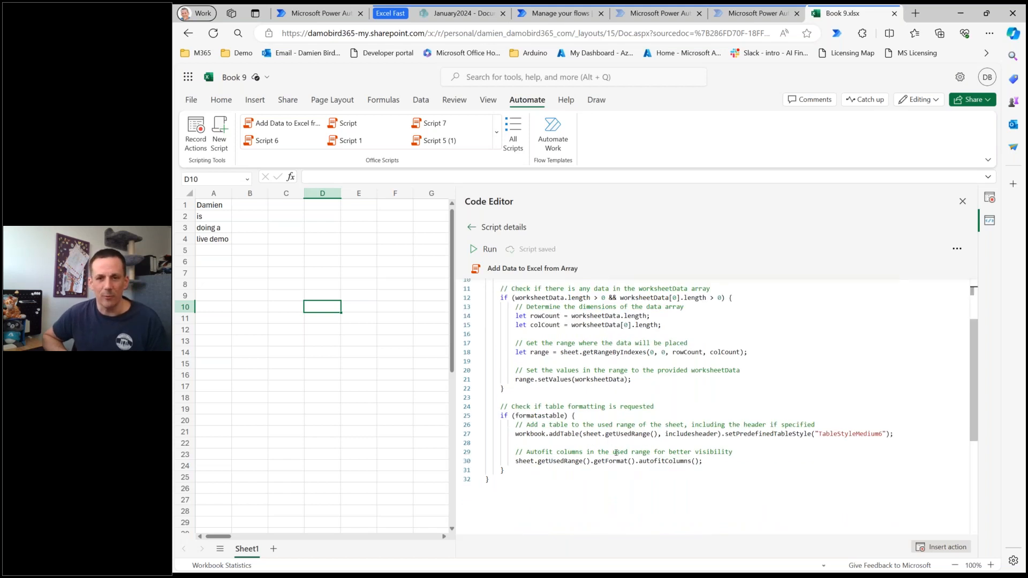
scroll(616, 459, down, 2)
scroll(616, 455, up, 3)
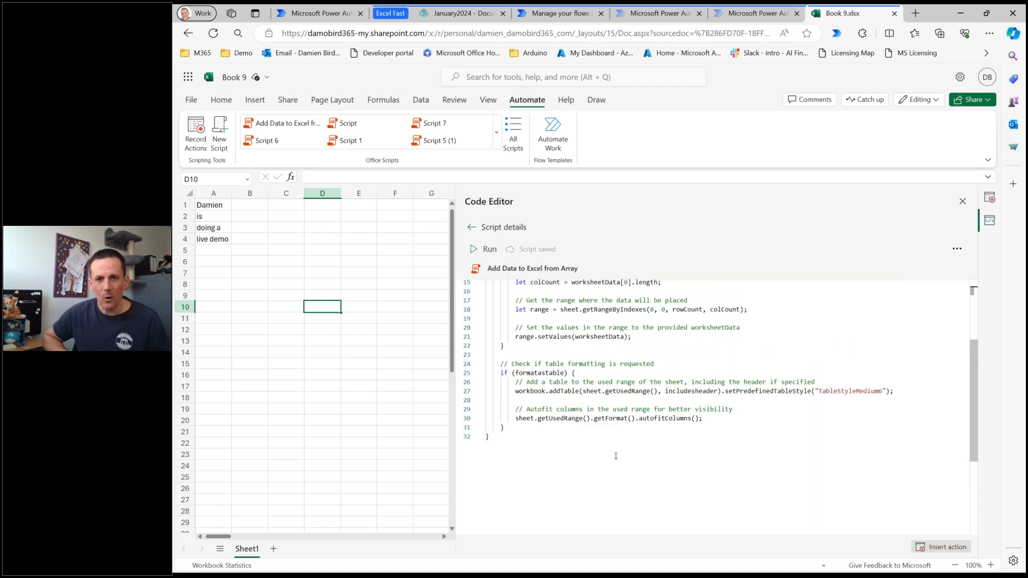
scroll(557, 366, up, 2)
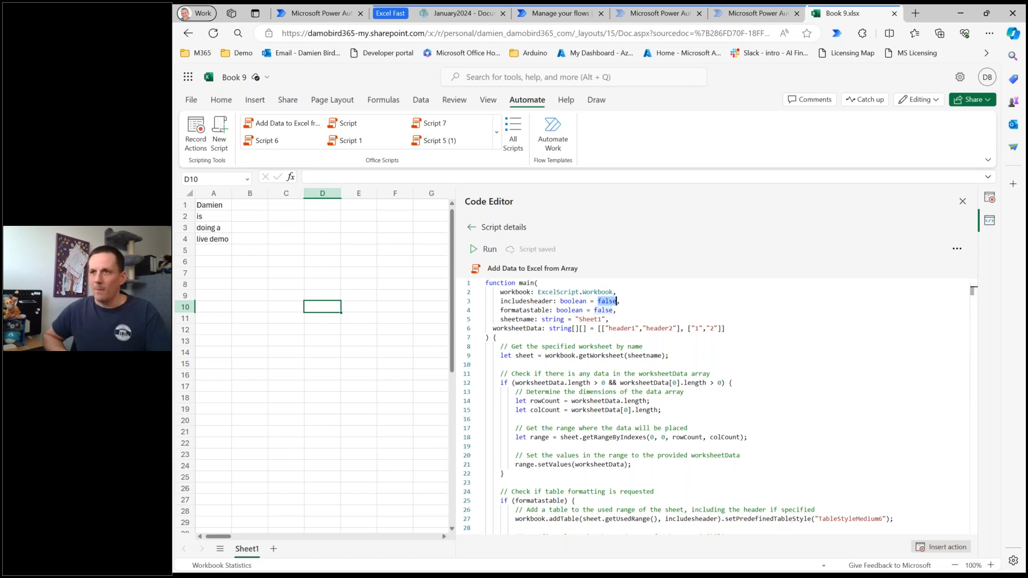
Switch to the presentation, advance it to the "Demo 3 – Power Automate" slide, and return to the browser.
click(960, 13)
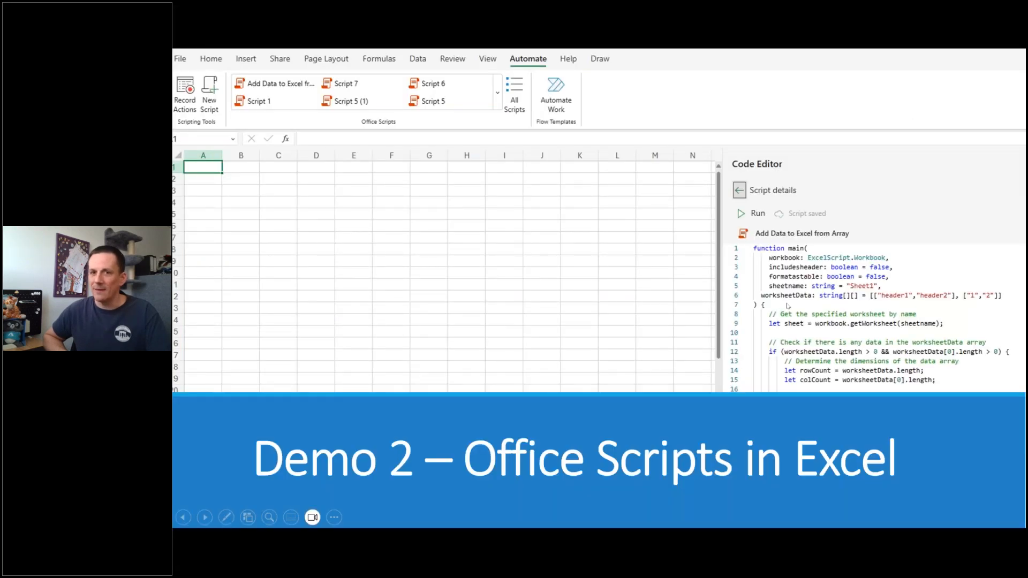
key(Right)
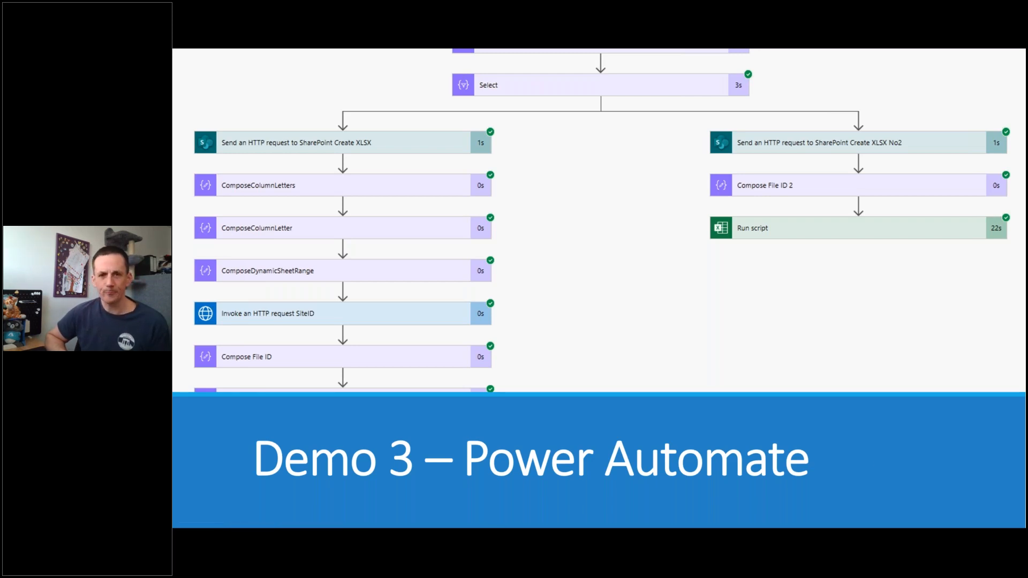
key(alt+Tab)
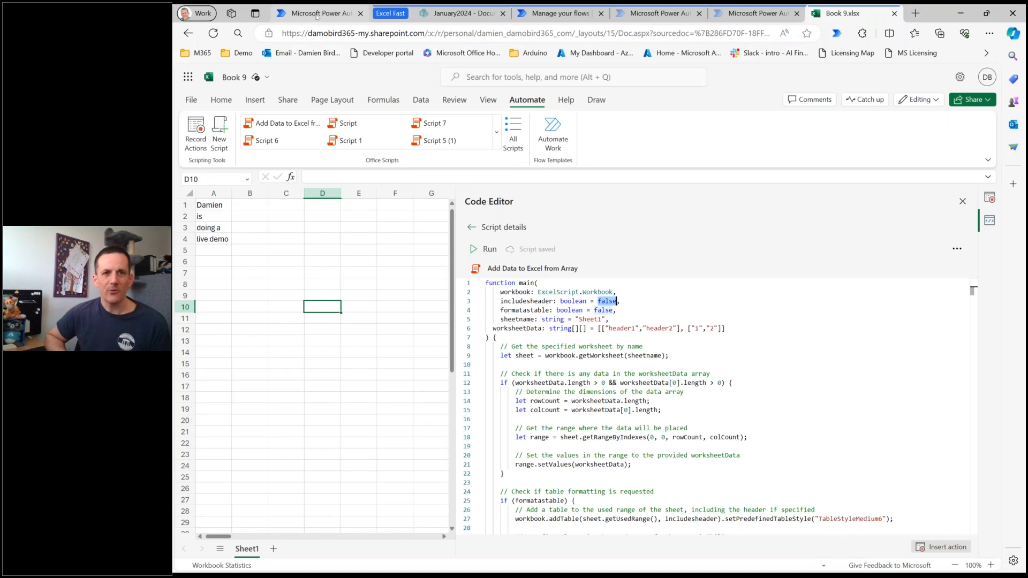
Switch to Power Automate and open the flow "1. BI DAX Export Load Data to Excel SLOW 20,000 ROWS" for editing.
click(540, 14)
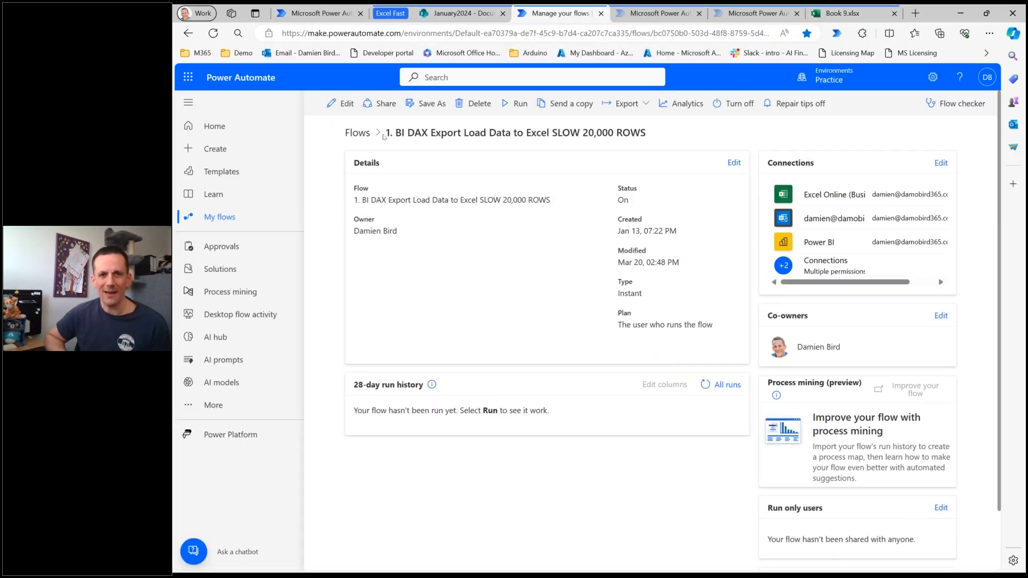
click(335, 105)
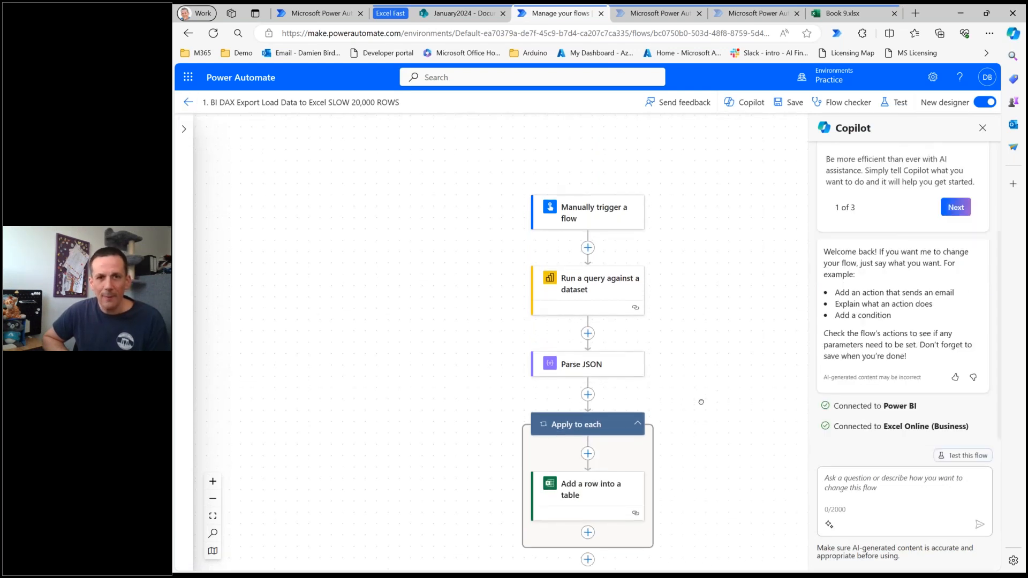
scroll(701, 410, down, 2)
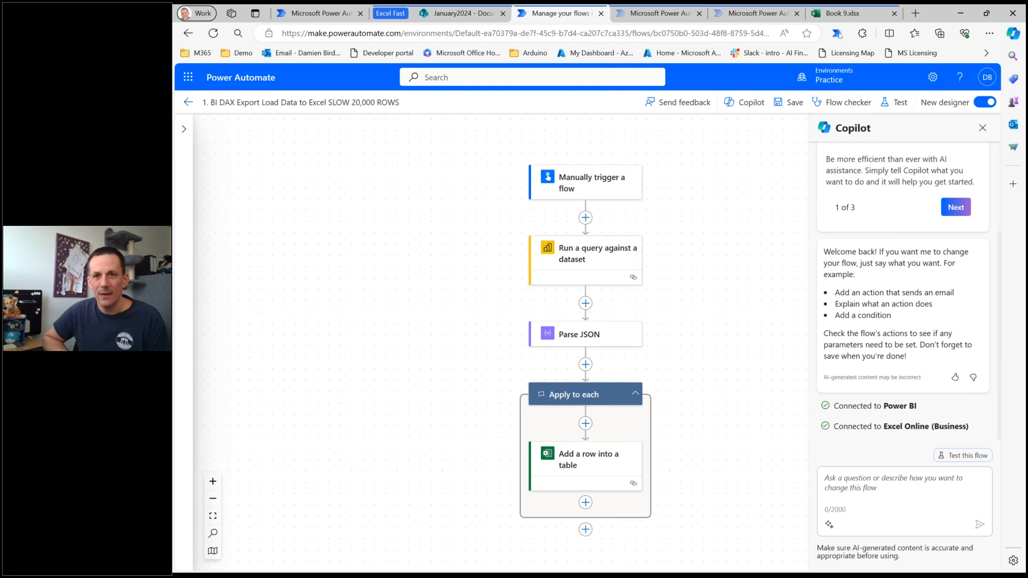
Open FileWithATable.xlsx from the January2024 SharePoint document library and select cell A3 below the table.
click(839, 15)
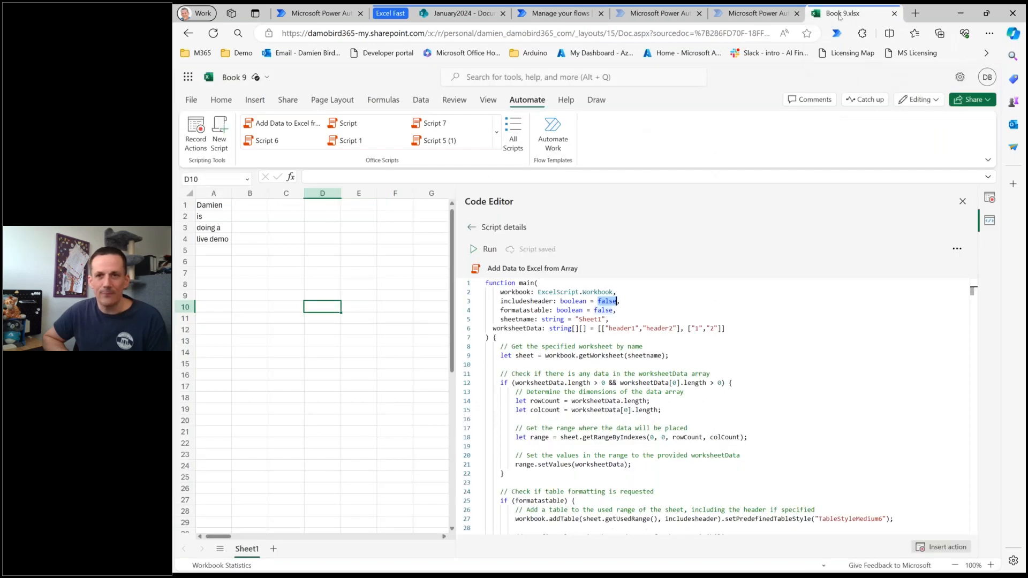
click(463, 15)
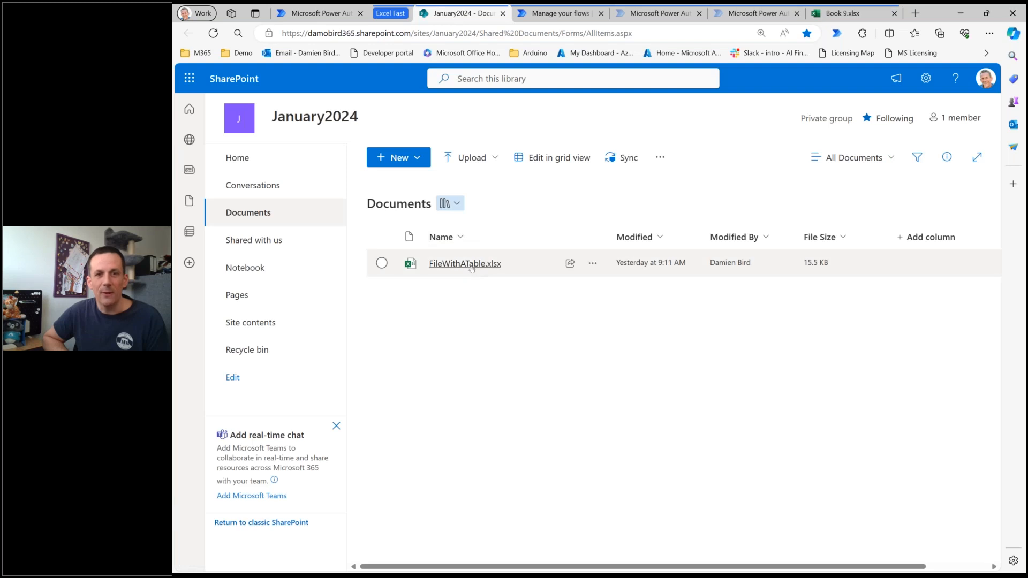
click(470, 265)
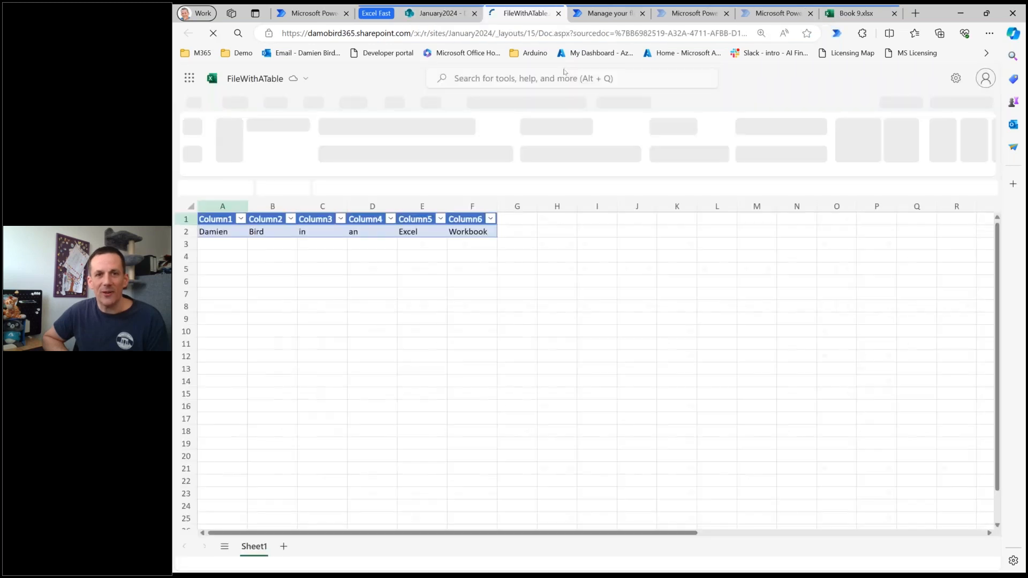
click(223, 241)
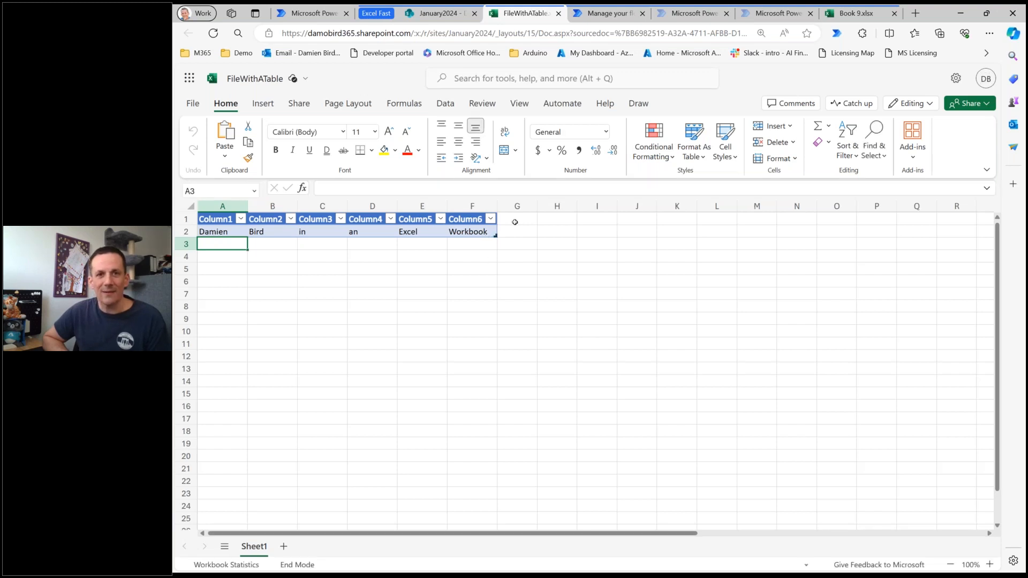
Return to the slow flow and examine the parameters of its dataset query, Parse JSON and "Add a row into a table" actions.
click(605, 13)
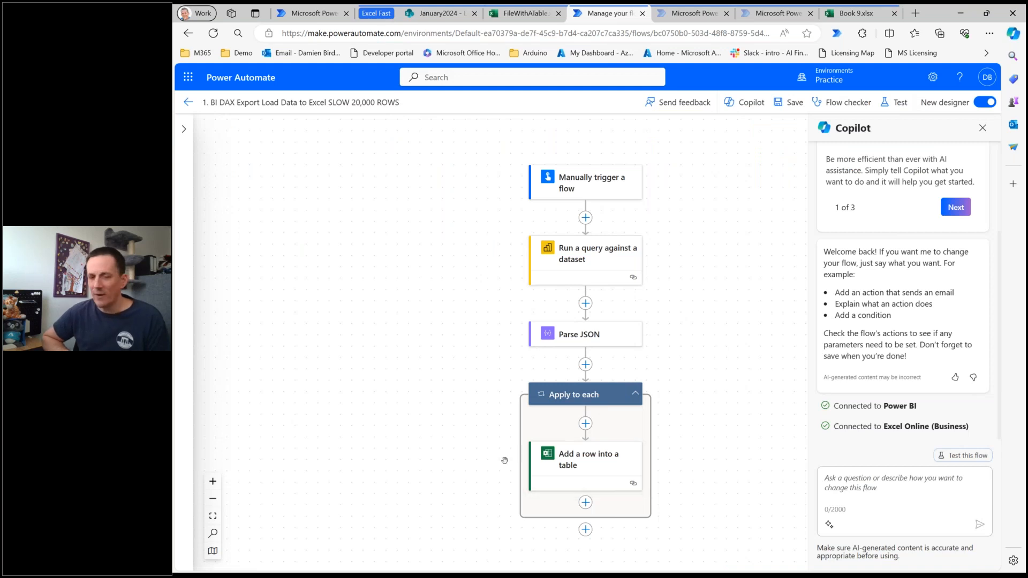
click(616, 255)
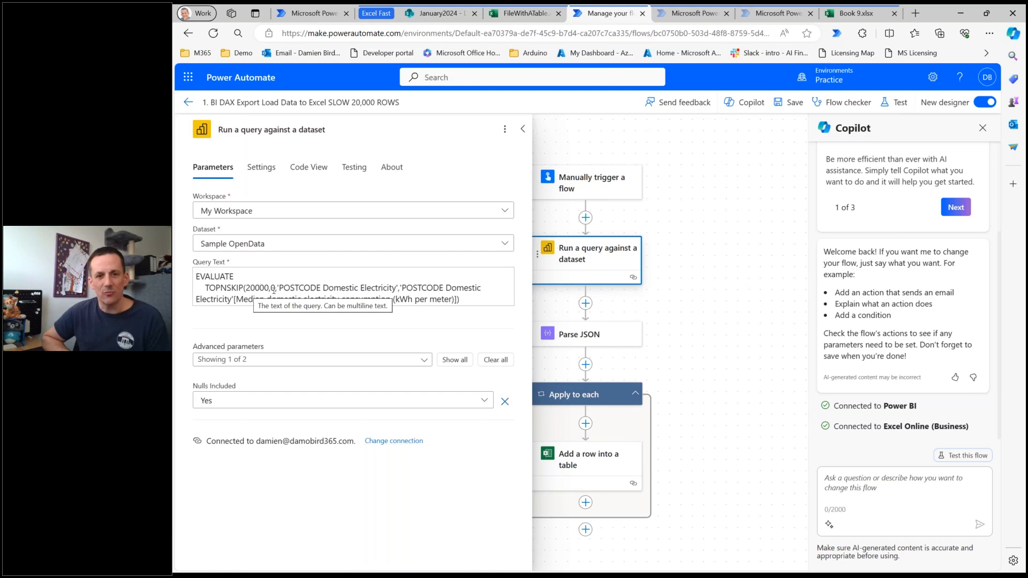
click(590, 343)
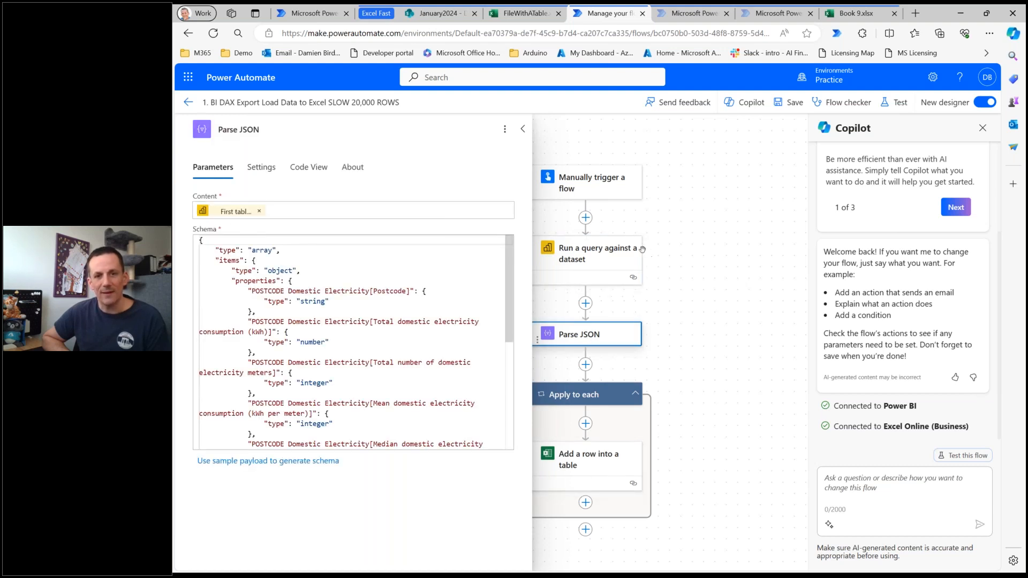
click(609, 472)
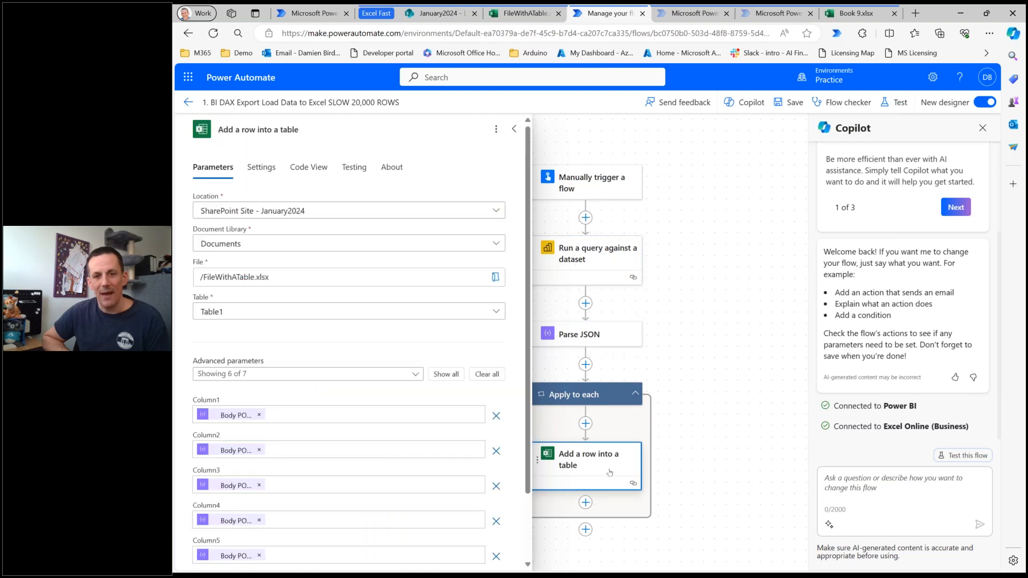
scroll(706, 429, down, 1)
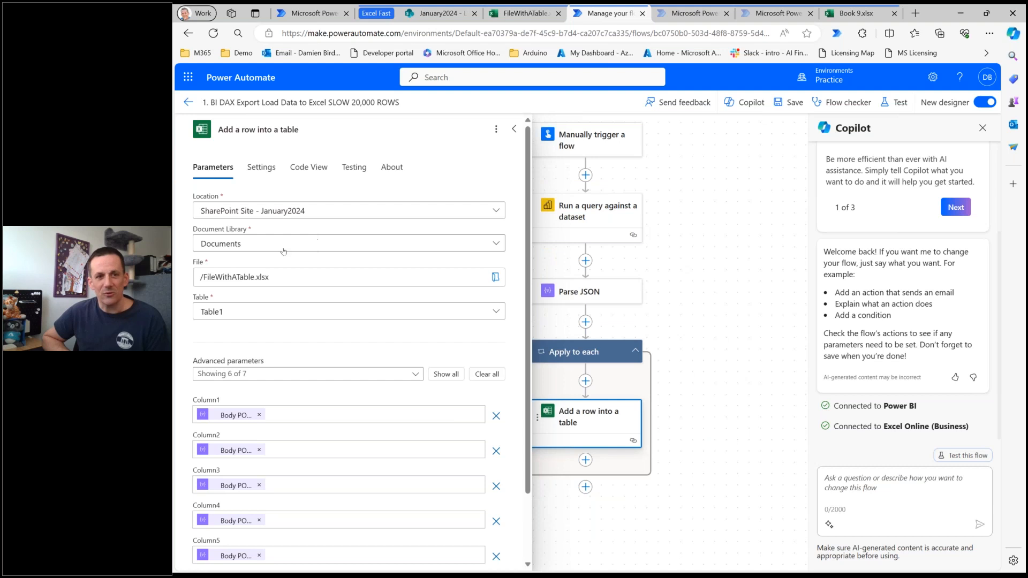
scroll(241, 386, down, 2)
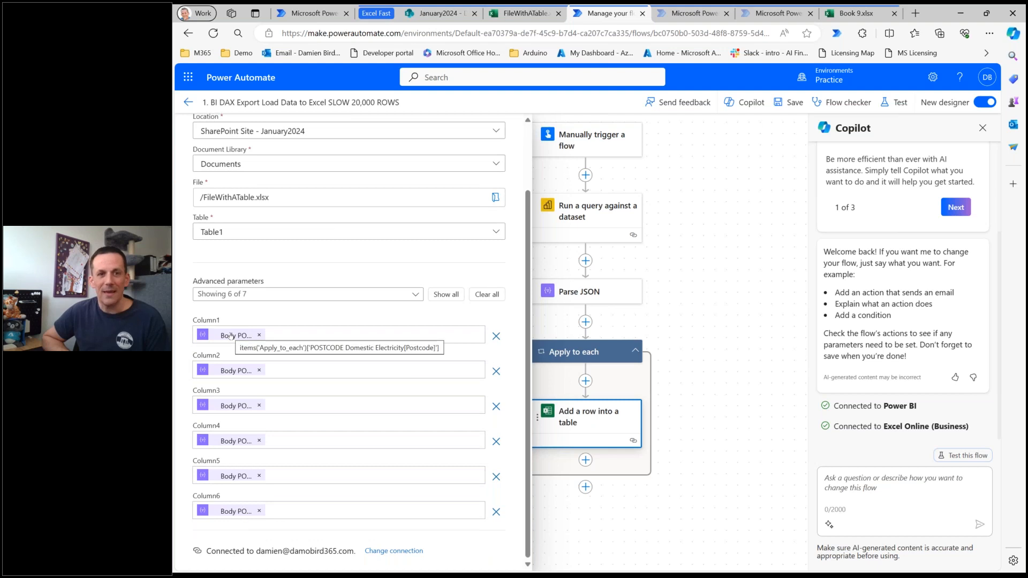
Run the slow flow as a manual test and check the FileWithATable workbook and the flow run for progress.
click(897, 104)
click(798, 133)
click(806, 556)
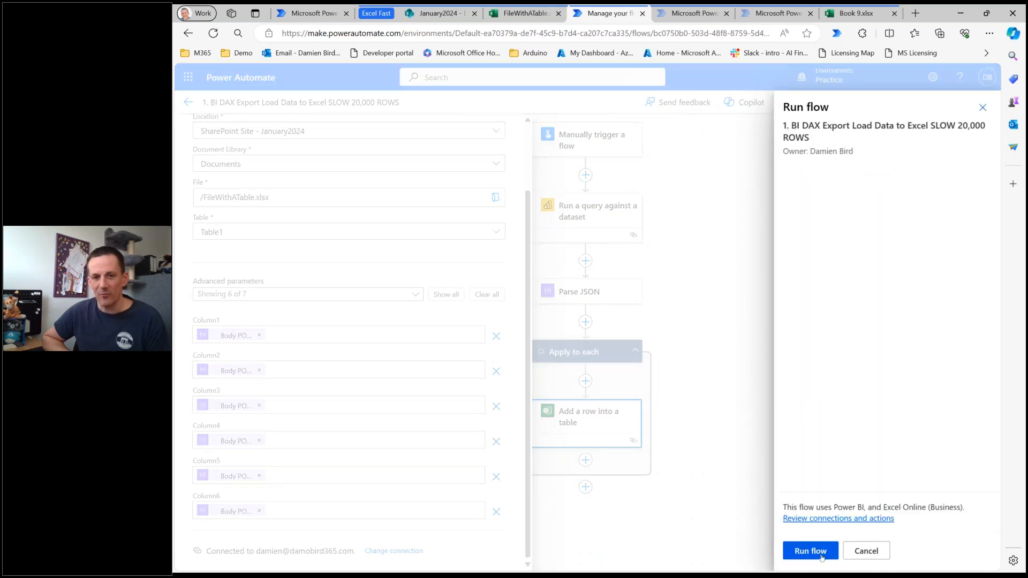
click(822, 557)
click(821, 553)
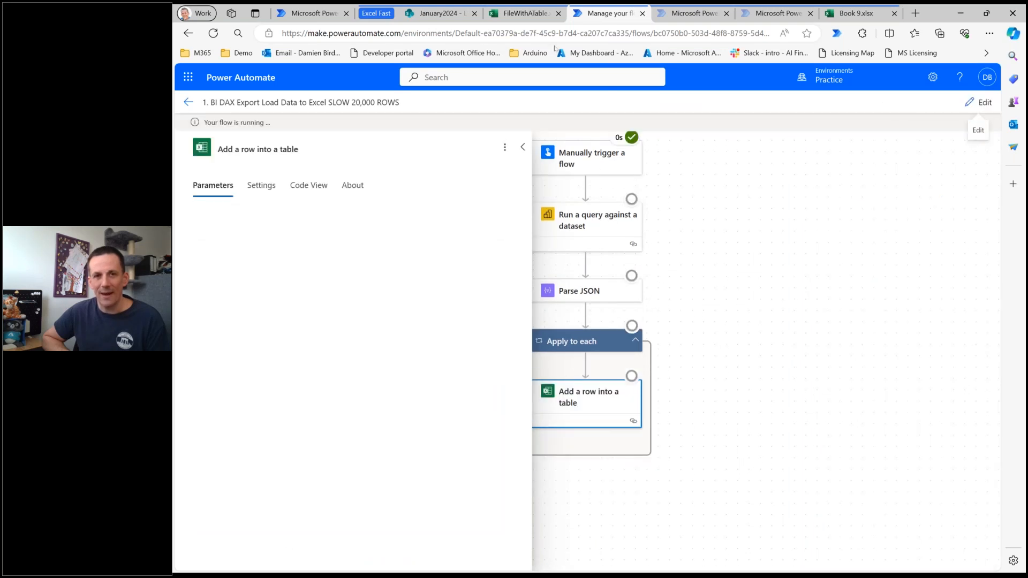
click(524, 13)
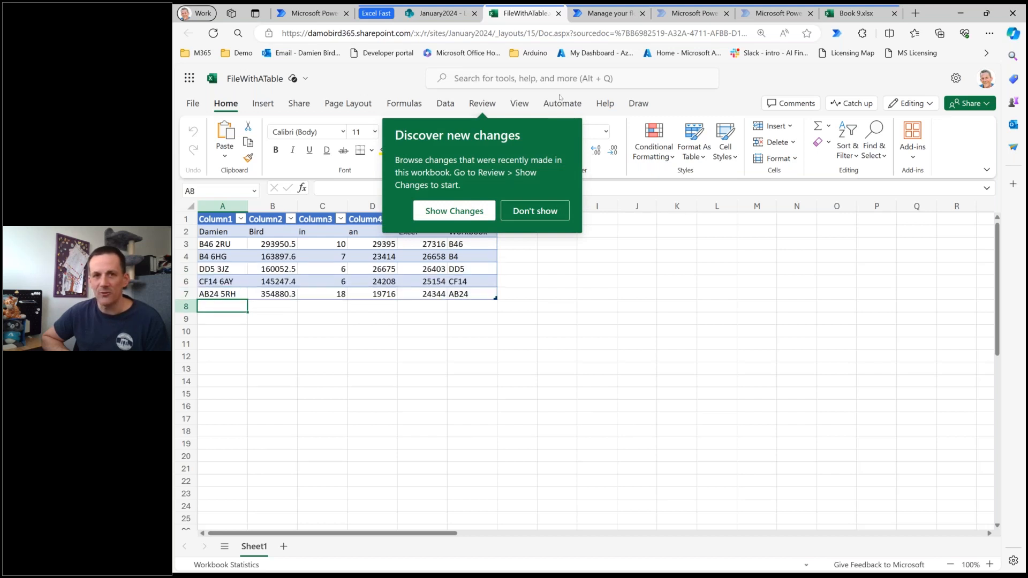
click(595, 14)
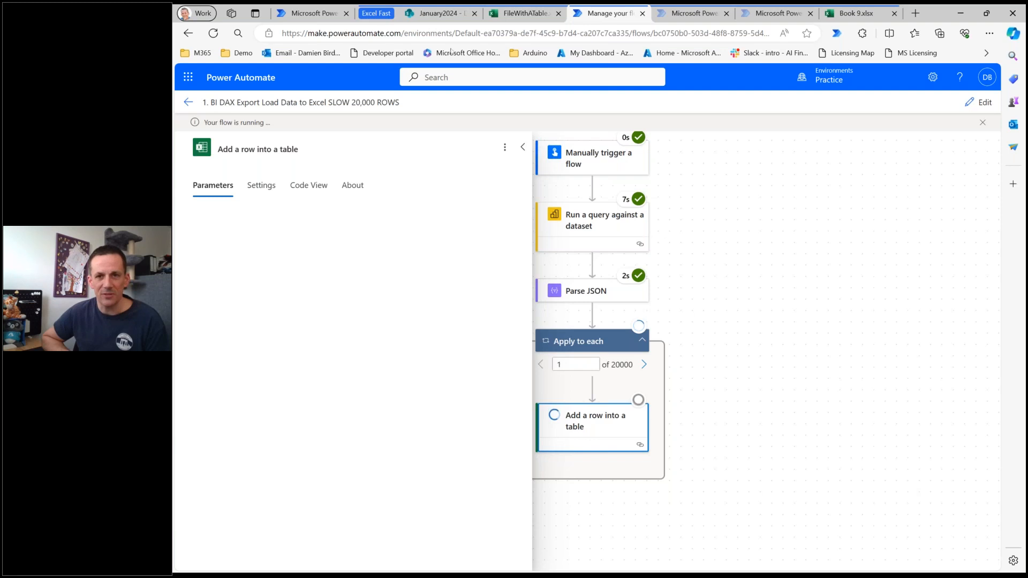
Open the flow "2. Load Data to Excel FAST 2 ways" for editing and look over its two parallel branches.
key(ctrl+Tab)
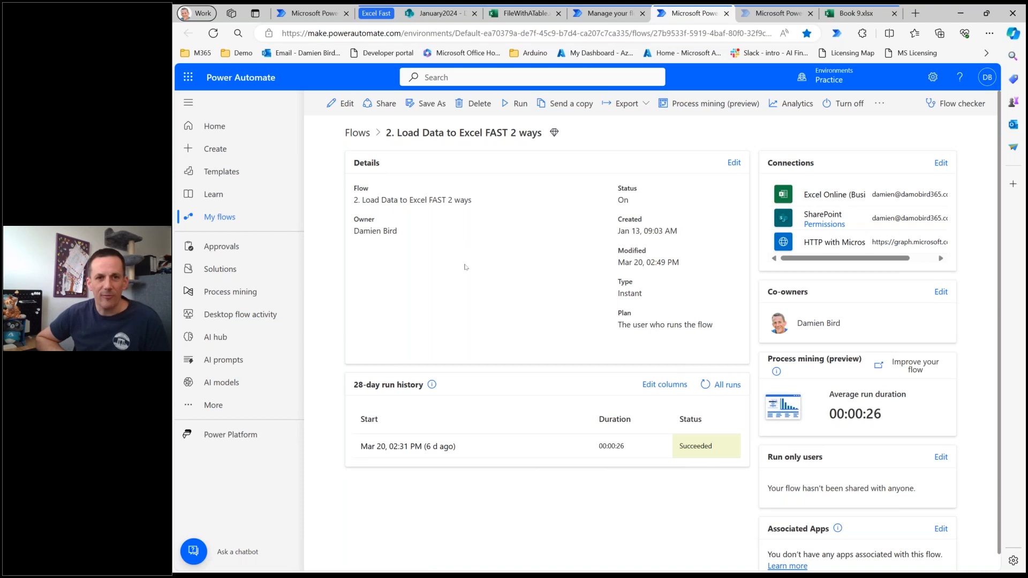
click(344, 105)
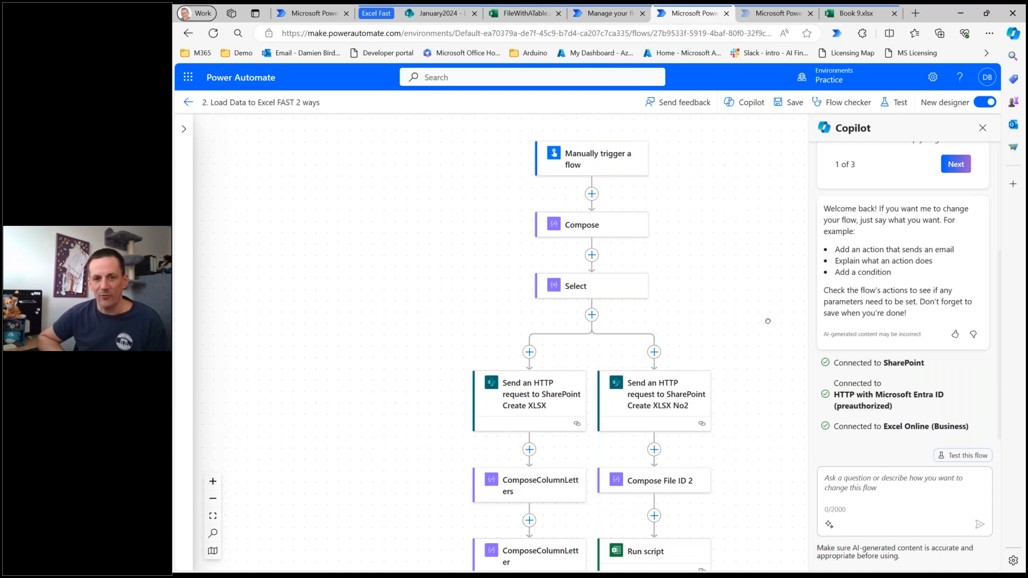
scroll(768, 321, down, 1)
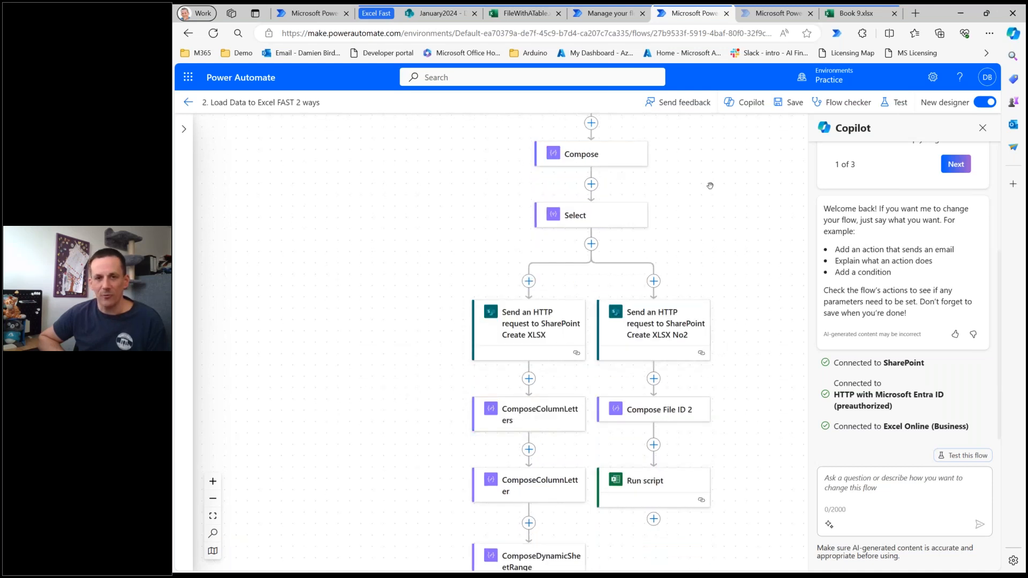
drag(710, 186, 692, 273)
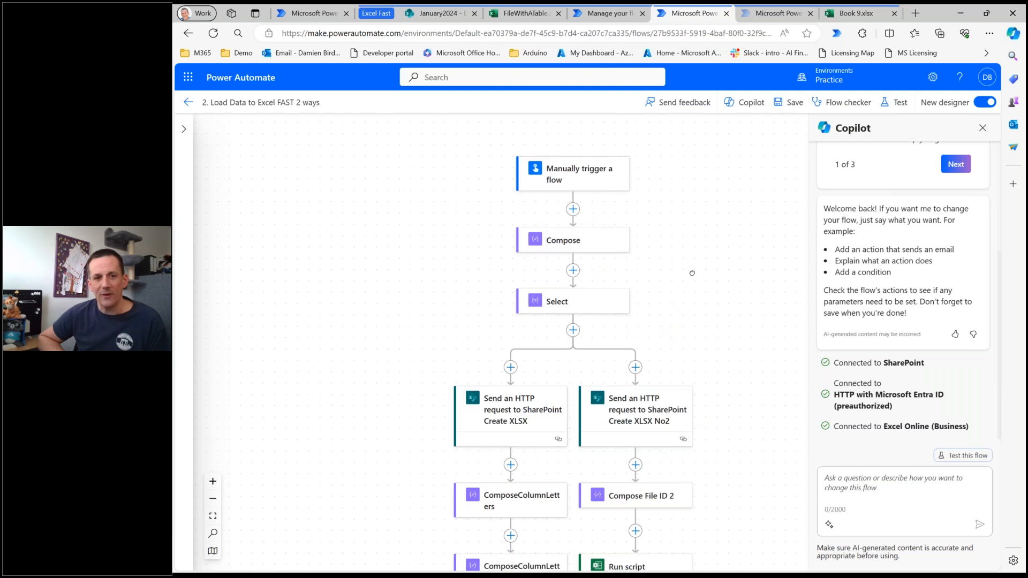
Examine the Compose action's column array and the Select action's range expression and mapped values.
click(607, 246)
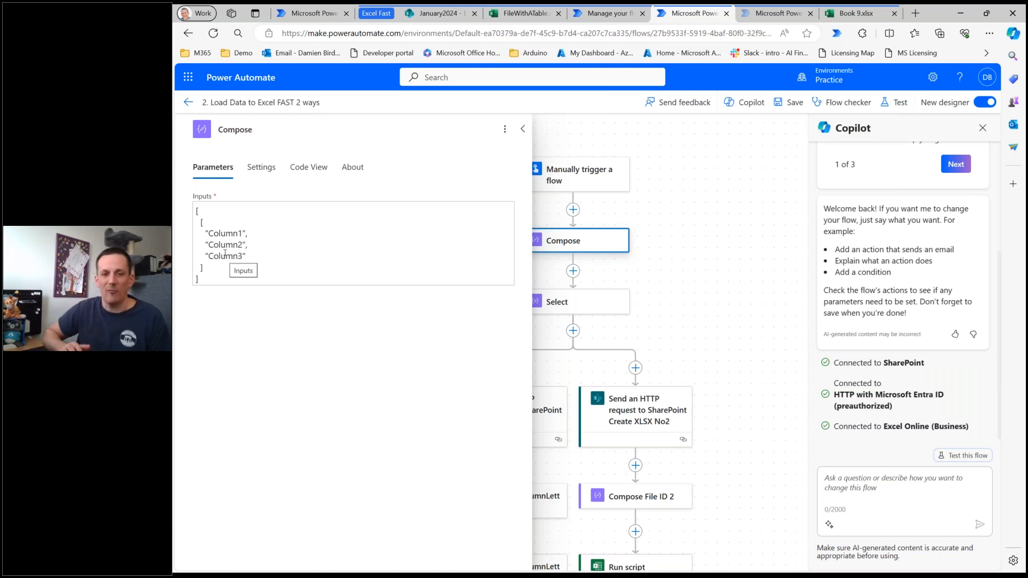
click(579, 304)
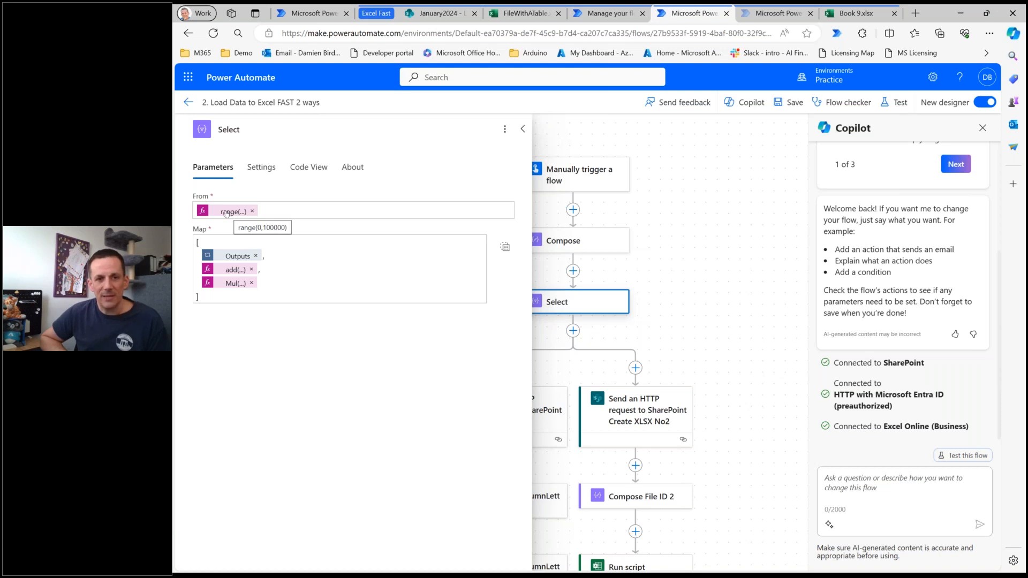
click(228, 212)
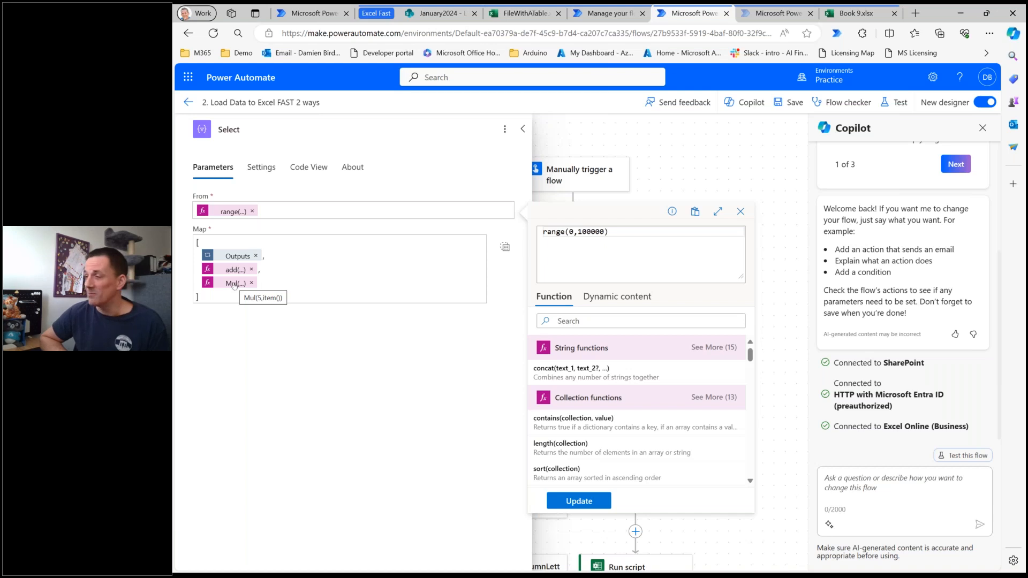
click(741, 212)
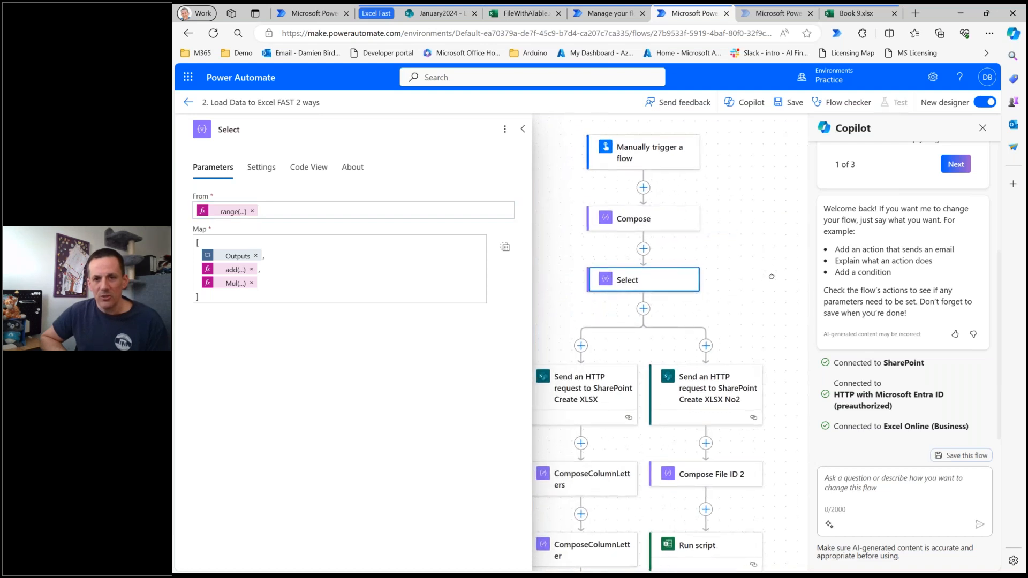
click(638, 230)
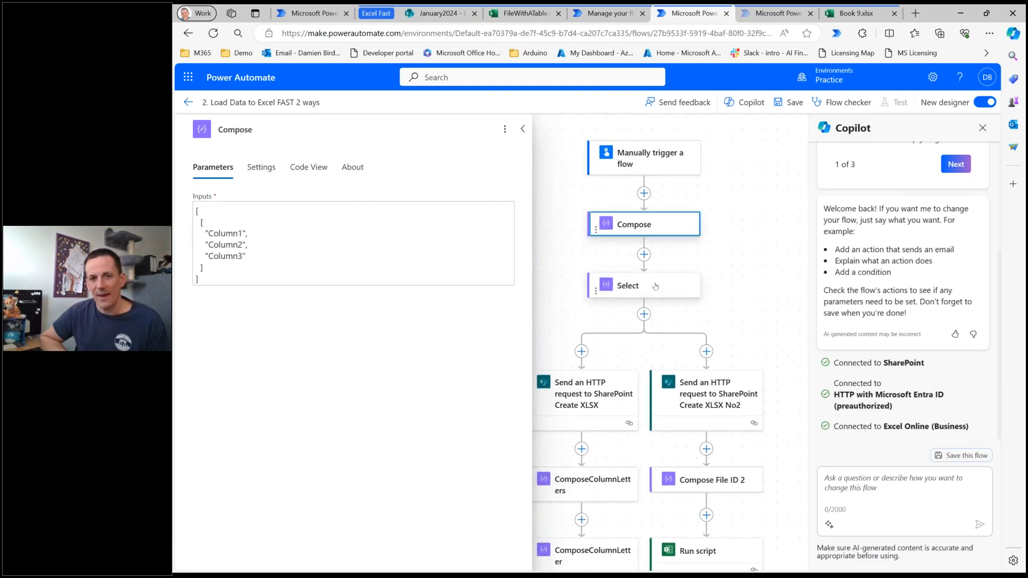
click(648, 288)
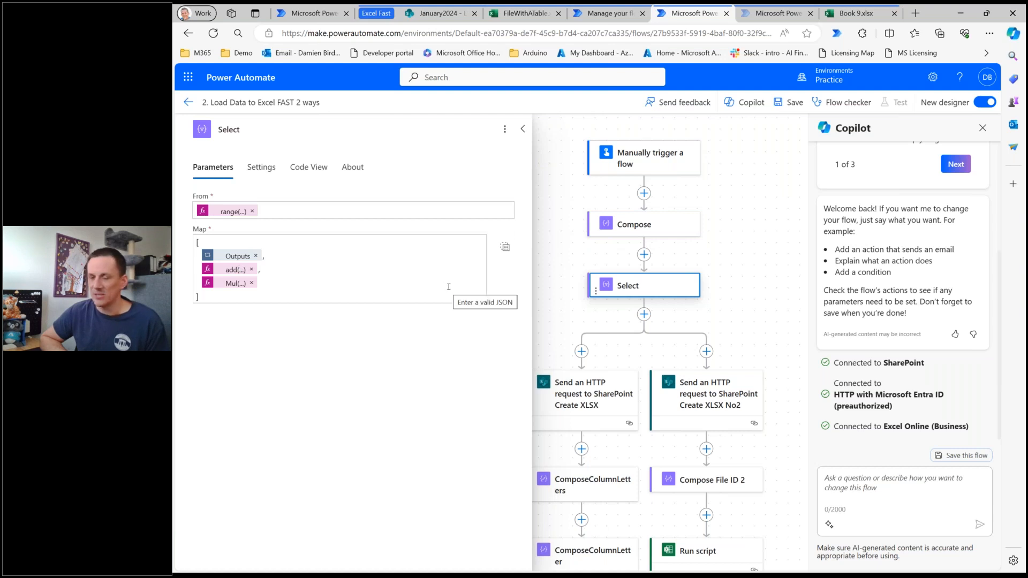
Examine the parameters of both "Send an HTTP request to SharePoint" file-creation actions and the input of ComposeColumnLetters.
drag(755, 310, 708, 130)
click(771, 153)
drag(446, 239, 440, 255)
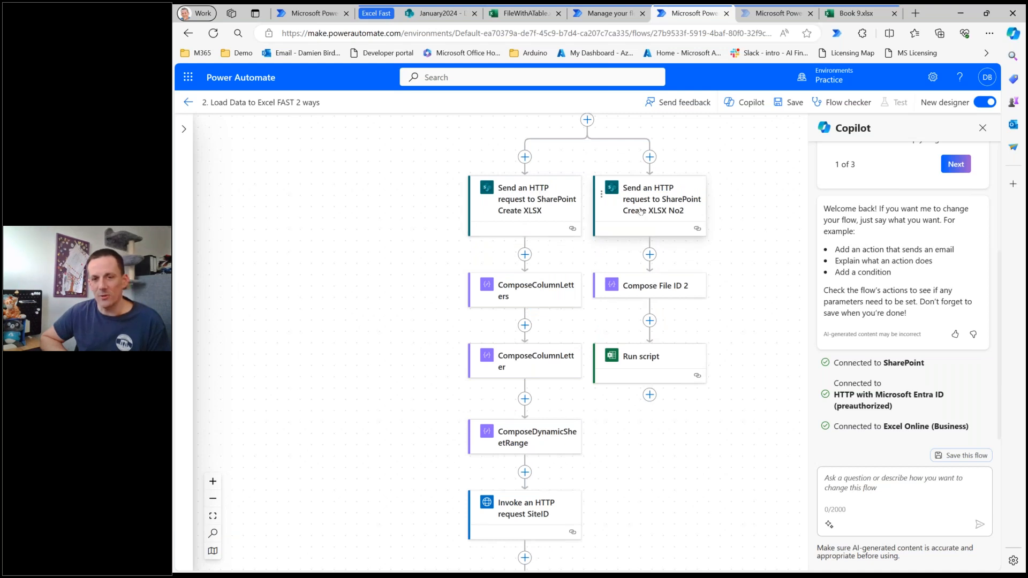
click(528, 199)
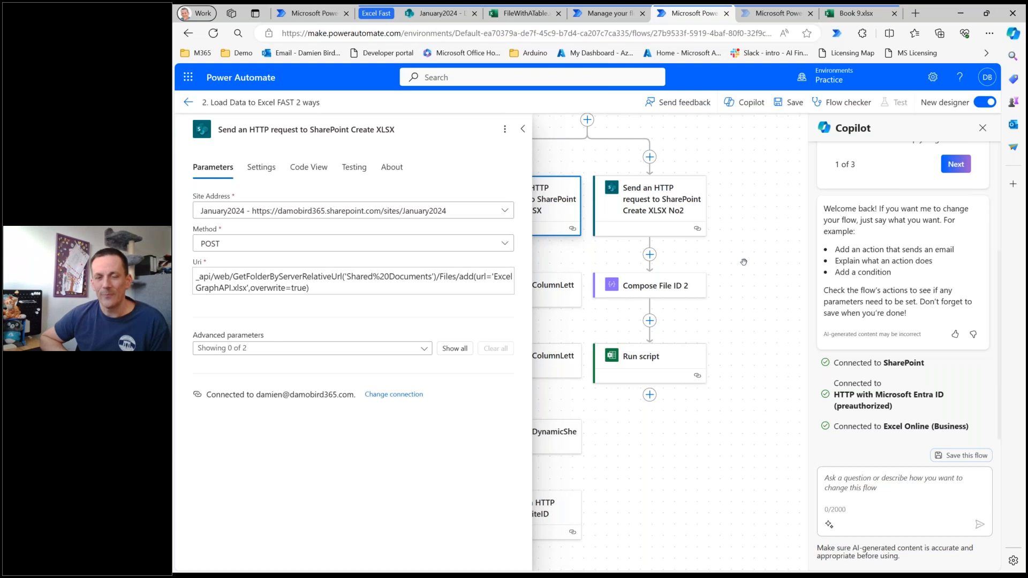
drag(743, 263, 817, 274)
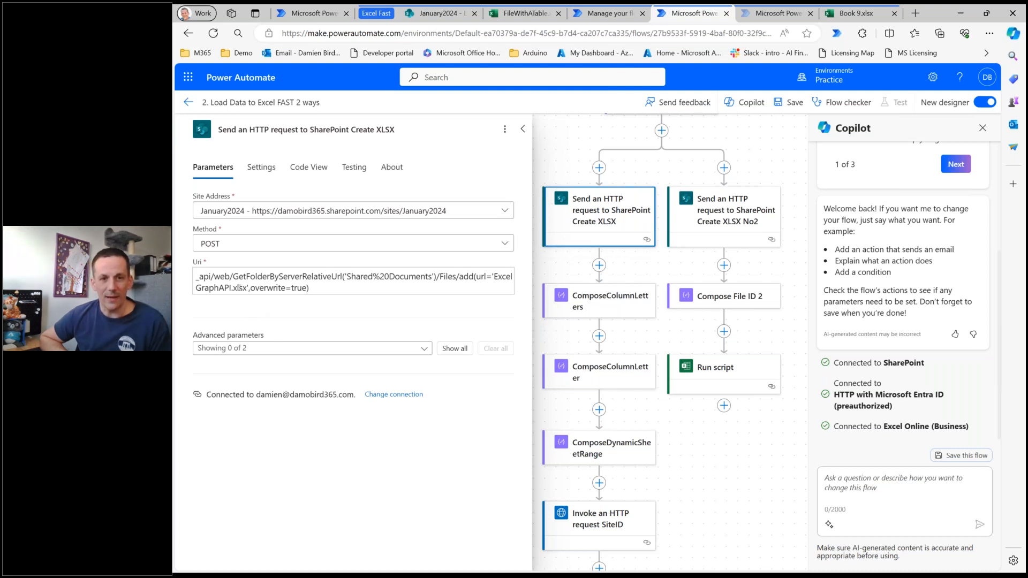
click(719, 212)
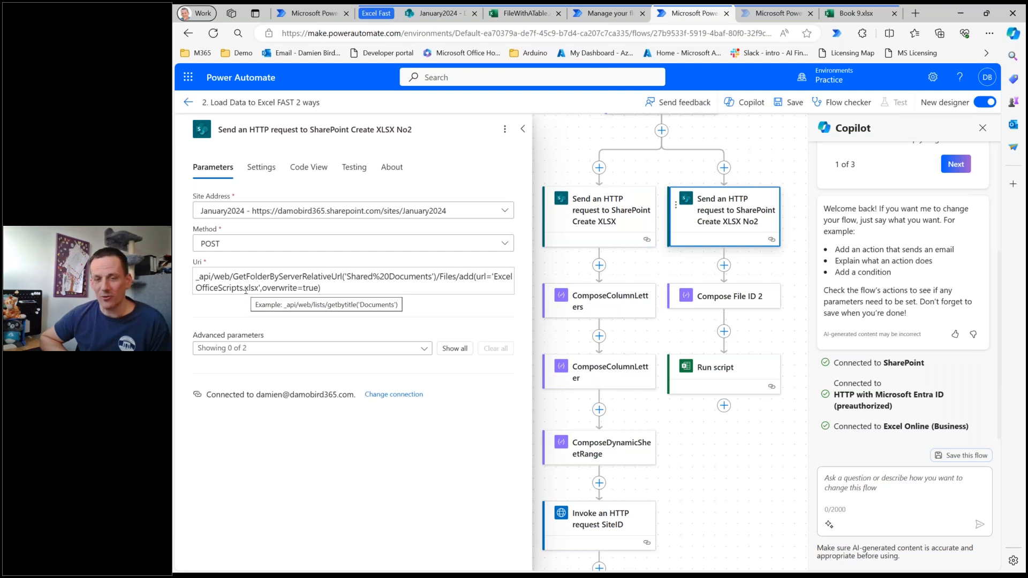
click(592, 303)
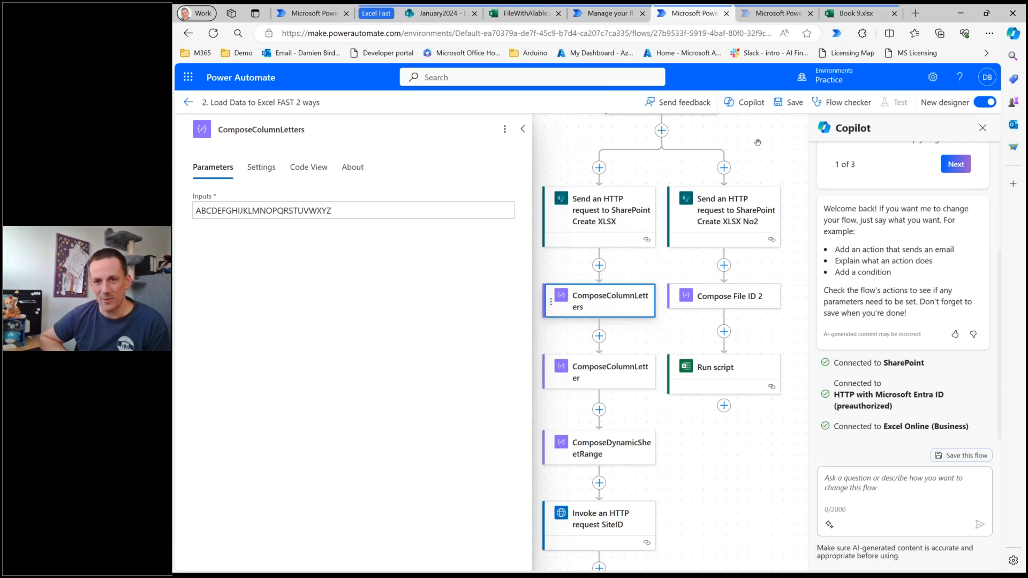
Examine the chunk expression in ComposeColumnLetter, covering both the letter-splitting part and the column-count index based on the Select output.
drag(759, 144, 779, 266)
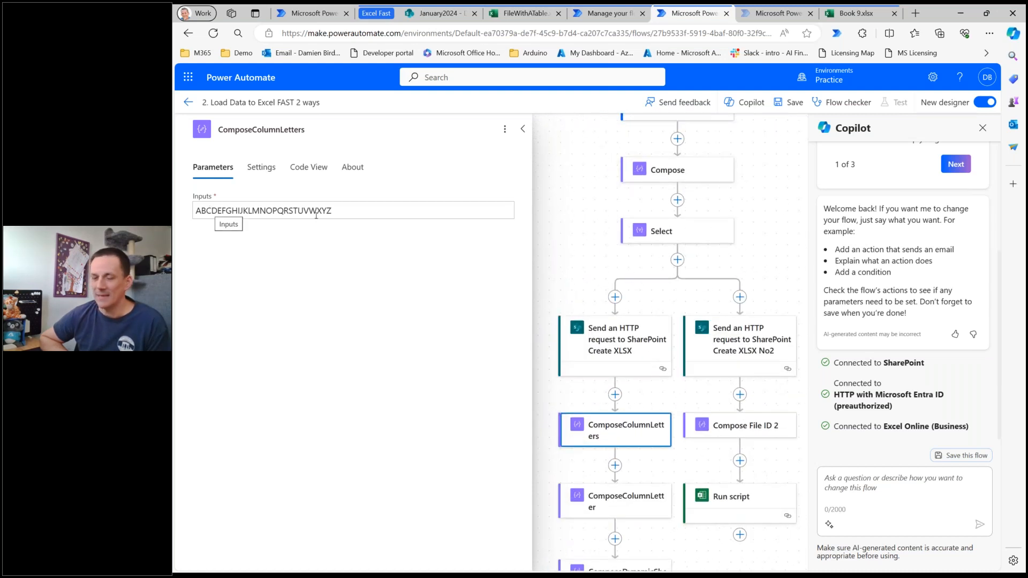
drag(578, 234, 578, 92)
click(637, 369)
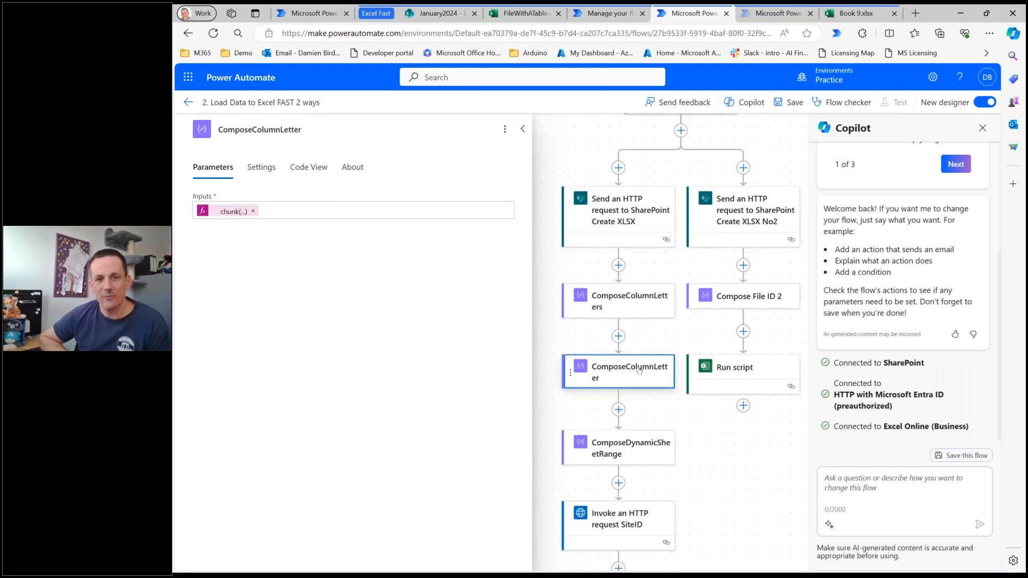
click(224, 212)
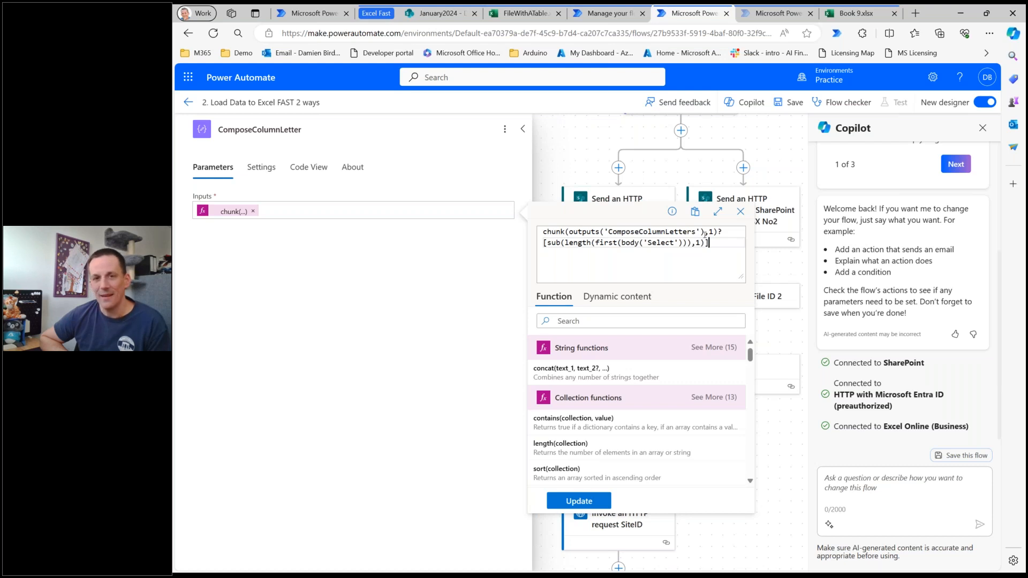
drag(718, 231, 535, 234)
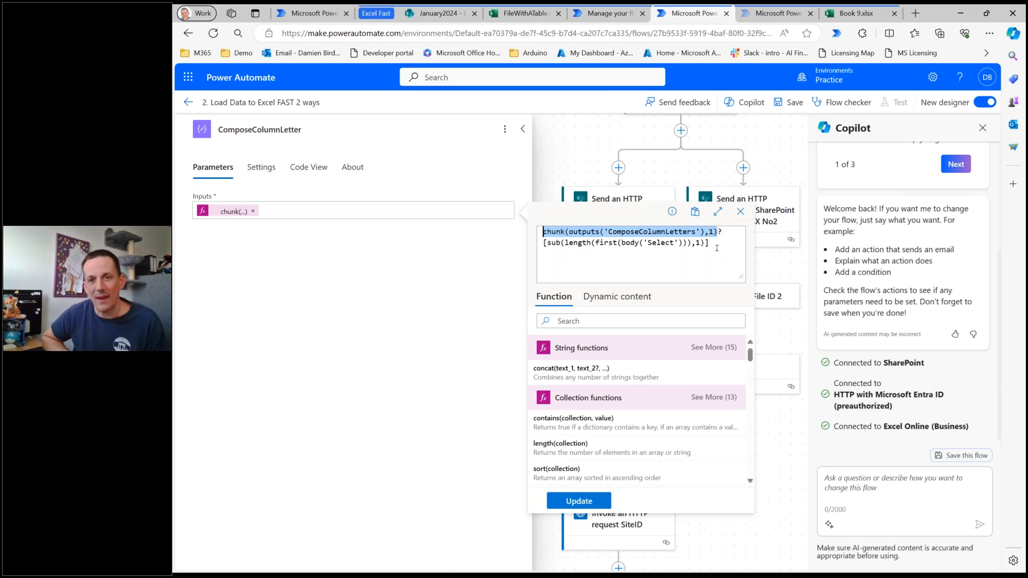
drag(710, 243, 543, 246)
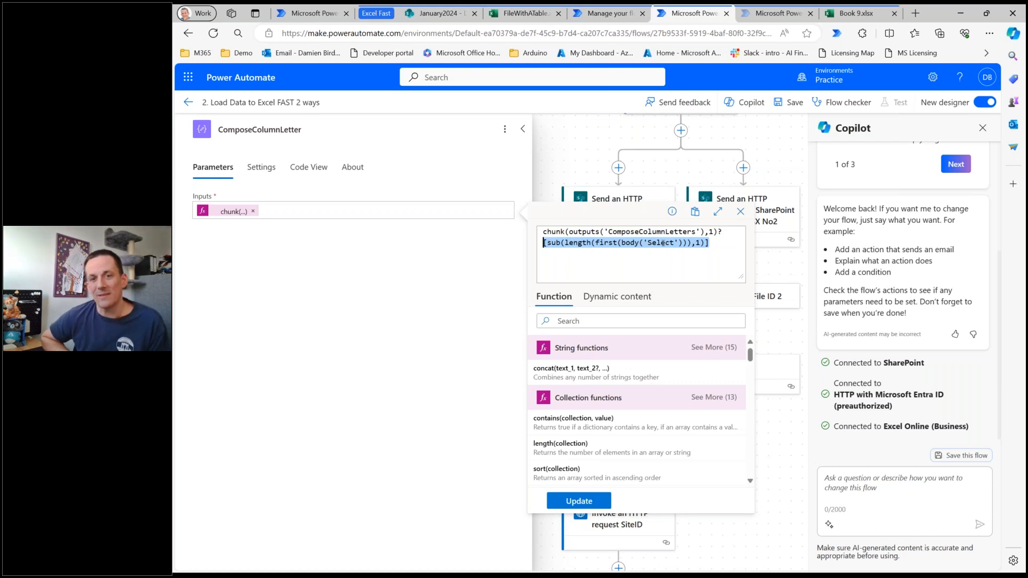
click(770, 151)
scroll(694, 156, up, 2)
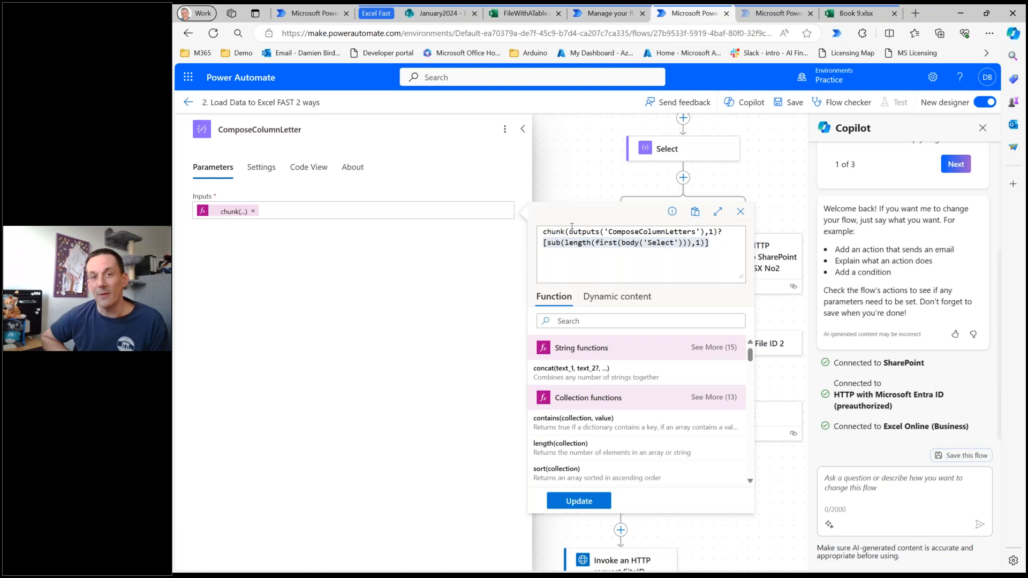
scroll(777, 174, down, 1)
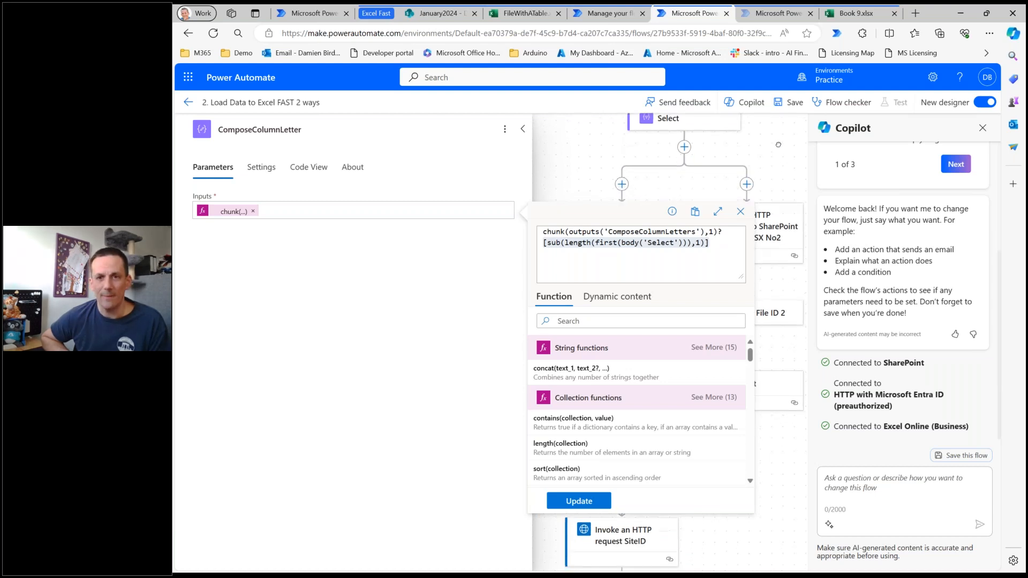
click(742, 212)
Examine the ComposeDynamicSheetRange input and its length expression for the end row of the range.
click(625, 471)
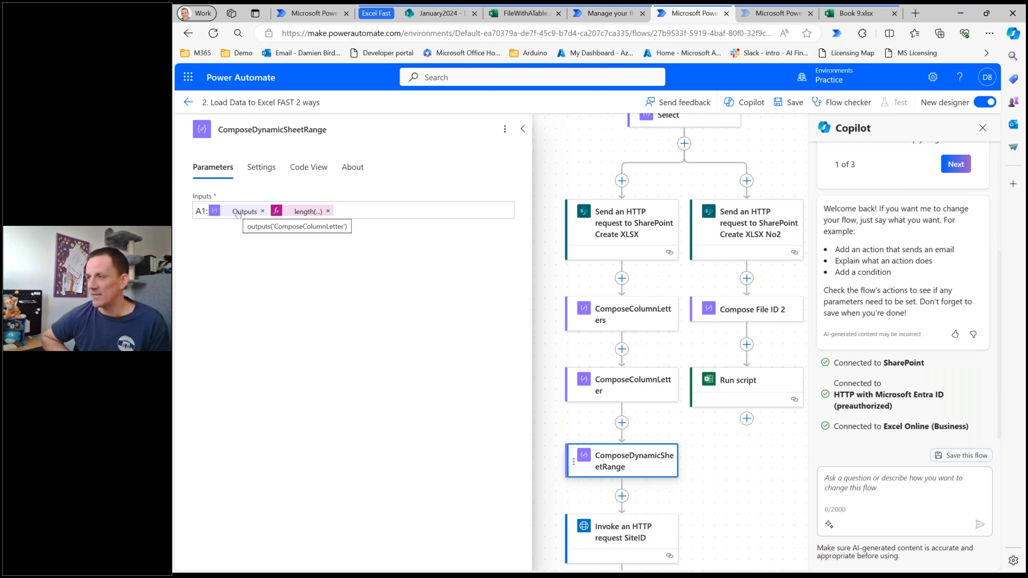
click(301, 212)
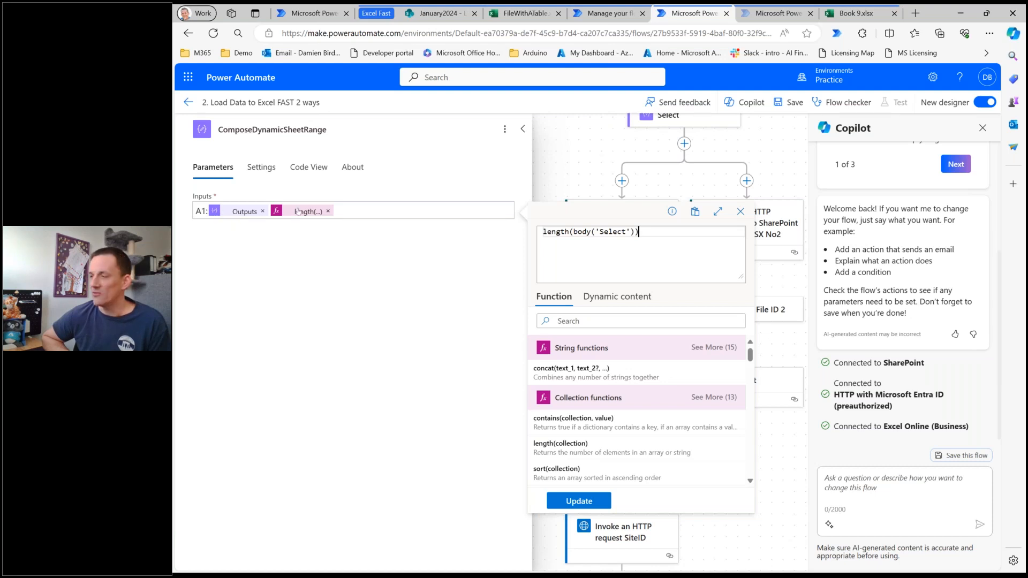
click(573, 155)
Examine the "Invoke an HTTP request SiteID" action's method and Graph URL, including its select=id query.
scroll(523, 429, down, 2)
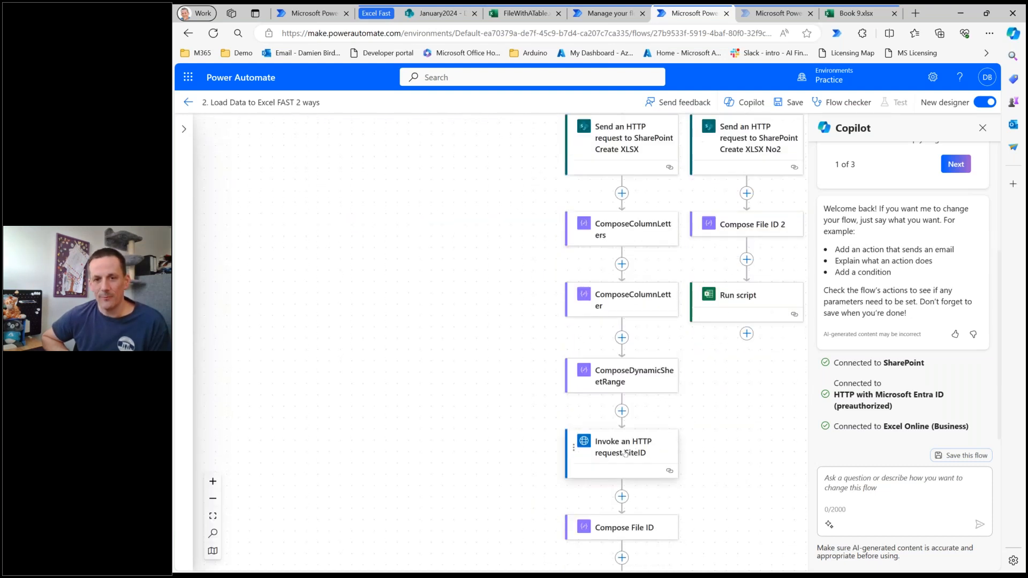
click(627, 452)
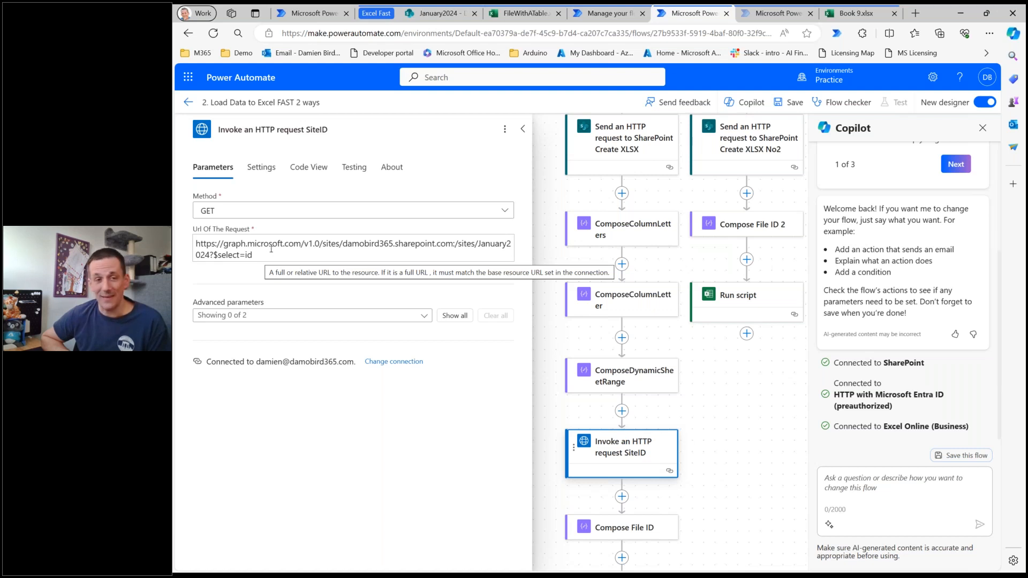
drag(269, 254, 216, 255)
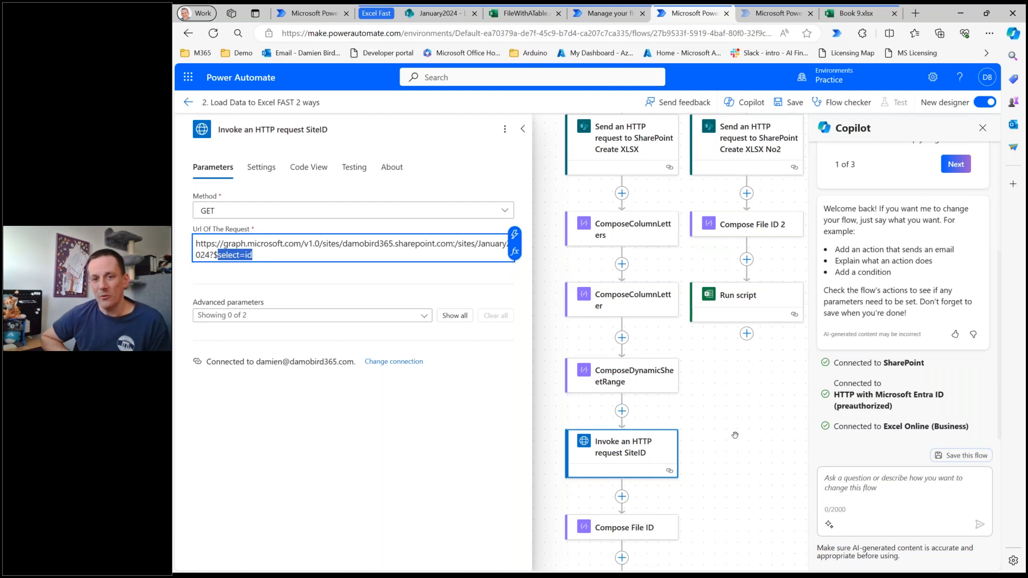
Examine the input of Compose File ID and the Split expression in Compose SiteID.
scroll(735, 435, down, 3)
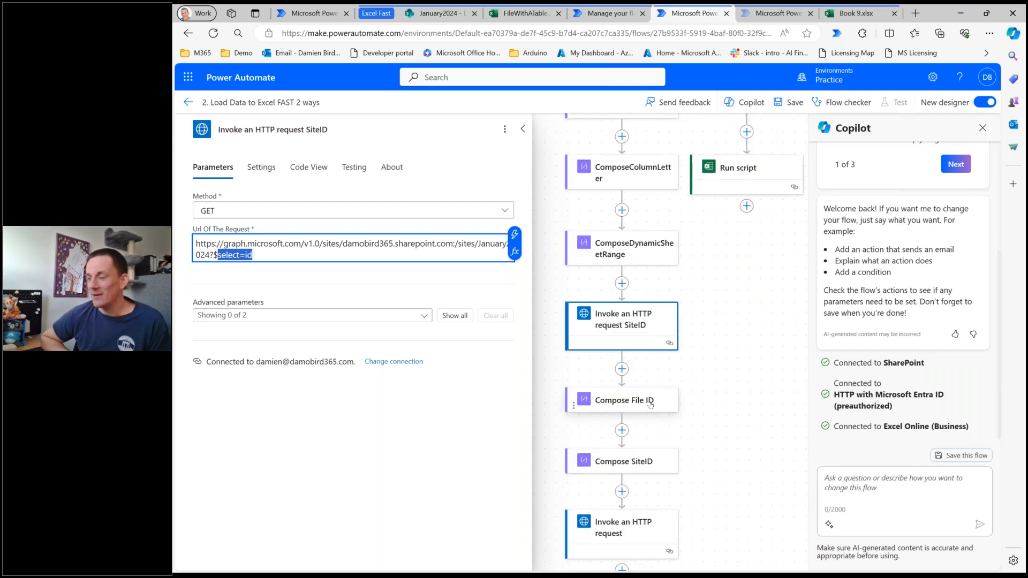
scroll(629, 444, down, 2)
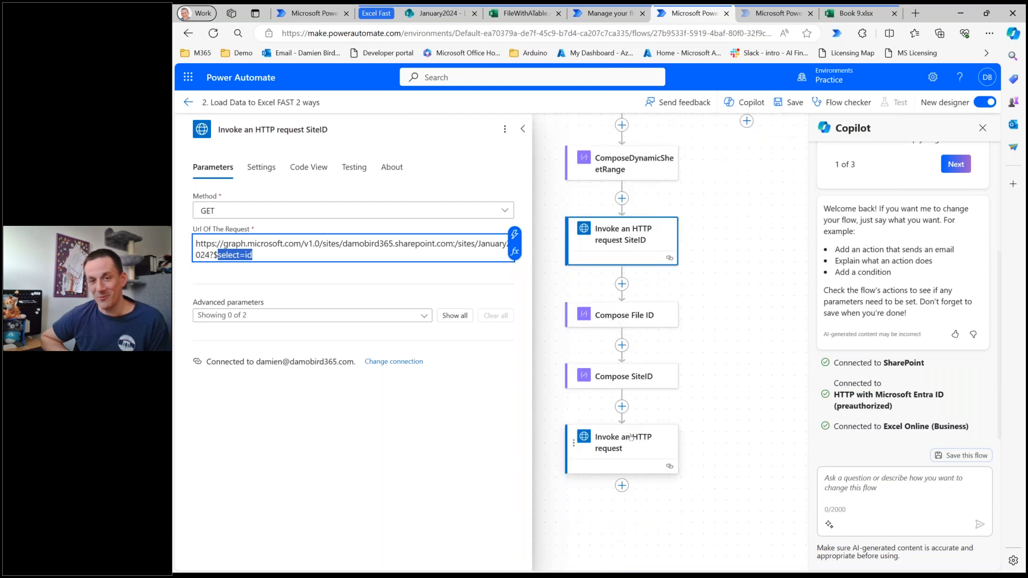
click(632, 319)
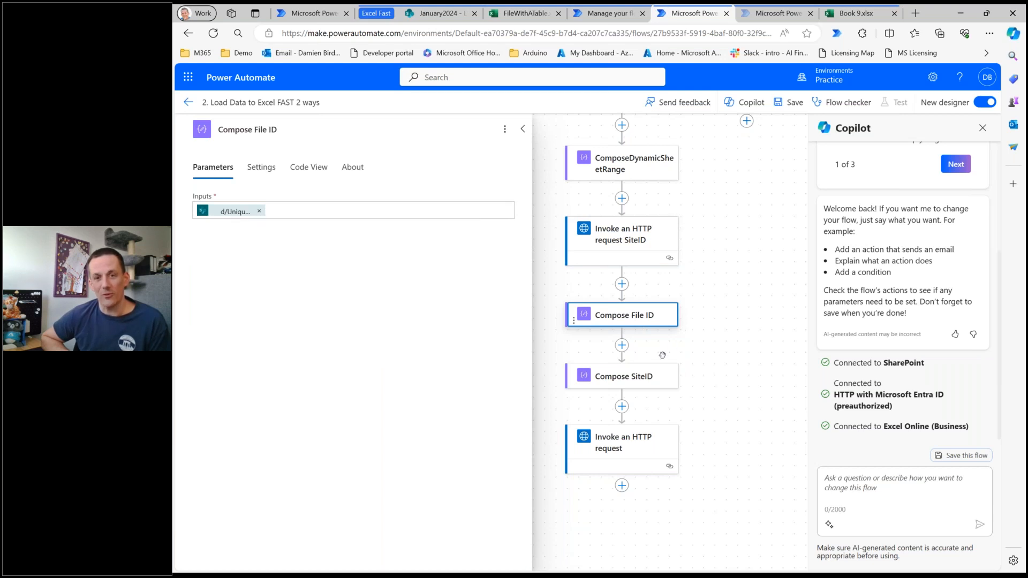
click(643, 381)
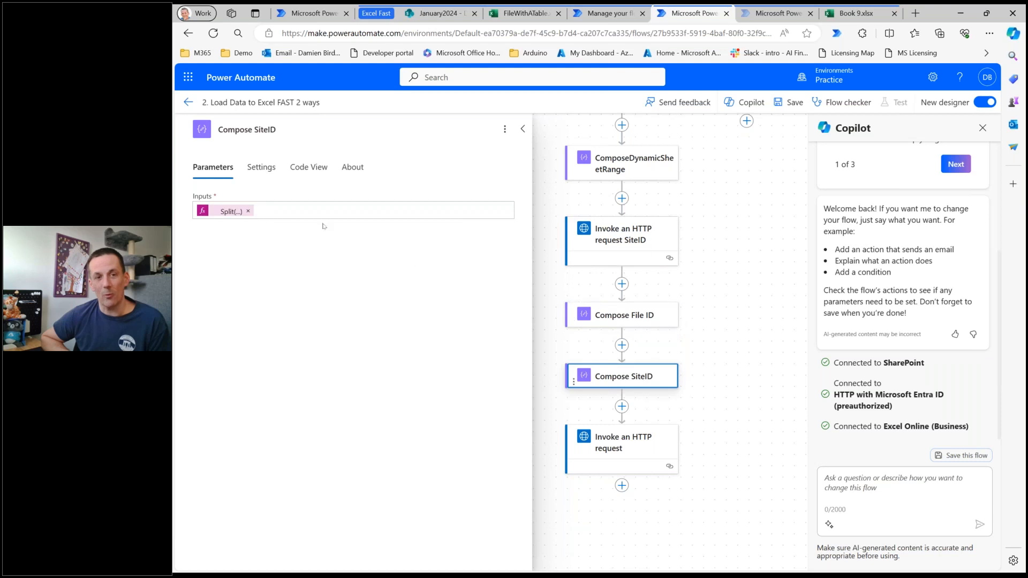
click(220, 212)
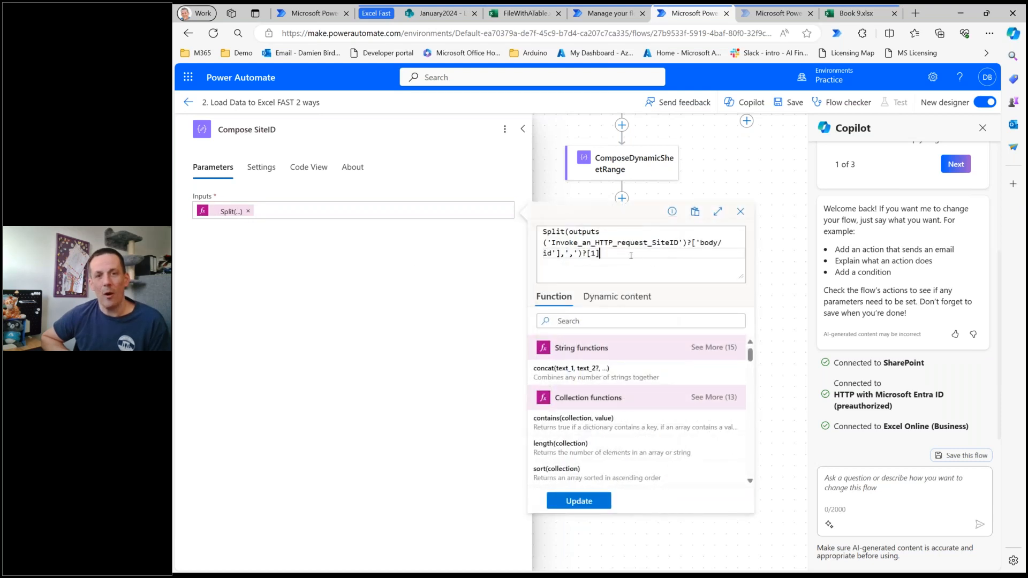
click(741, 213)
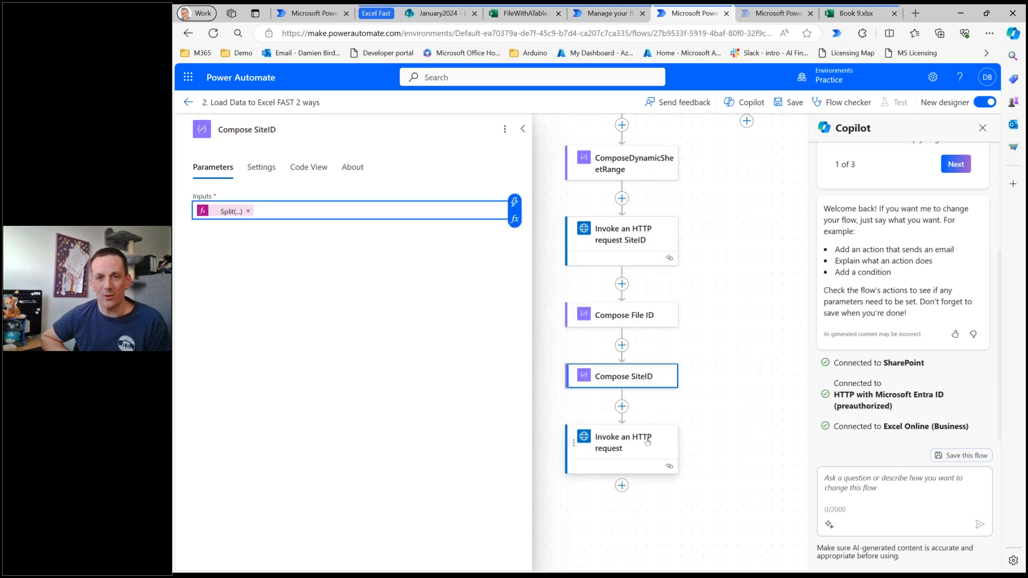
Examine the PATCH URL and values body of the final "Invoke an HTTP request" action, and trace the actions that feed it.
click(626, 443)
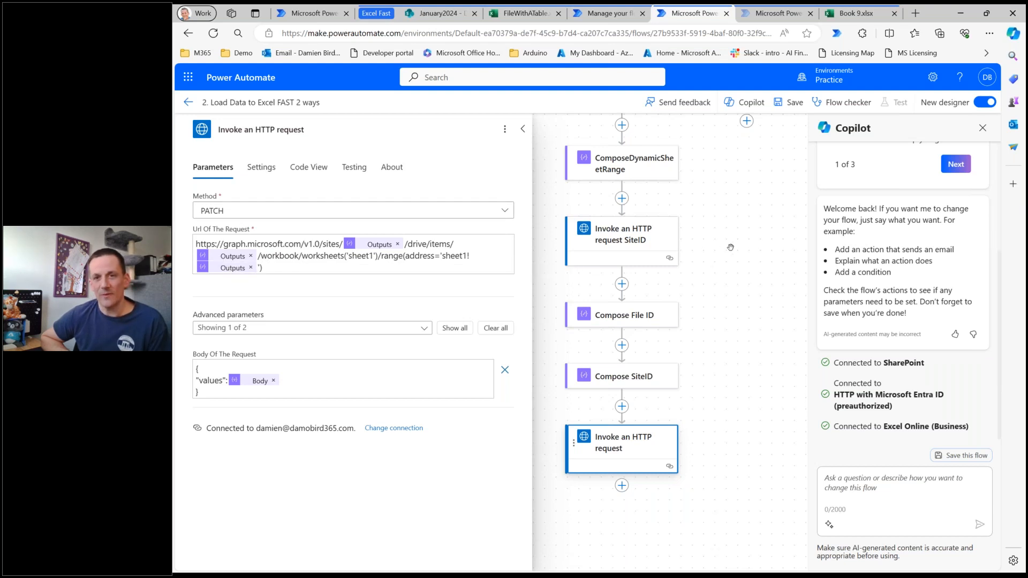
scroll(746, 267, up, 7)
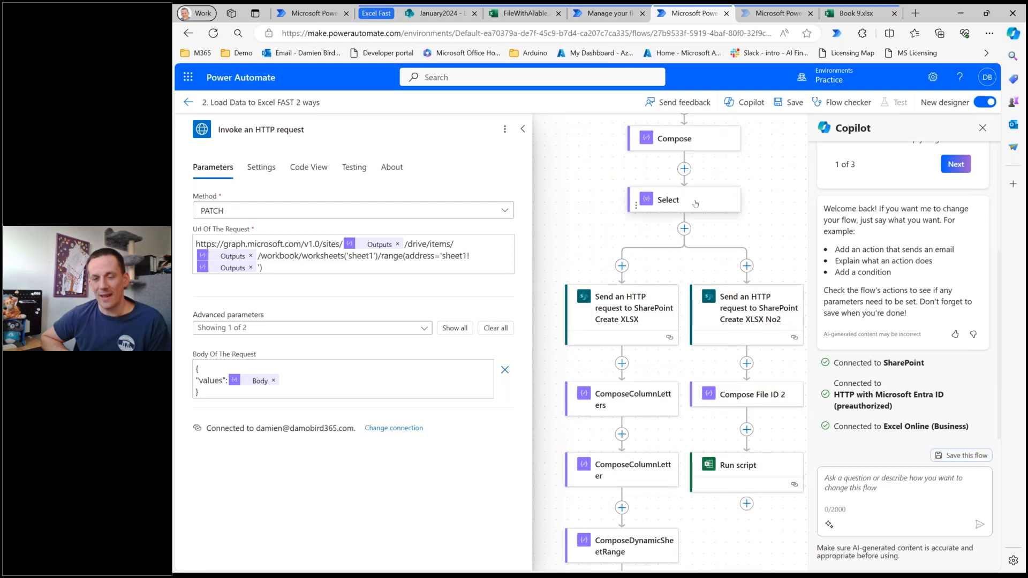
scroll(676, 210, down, 2)
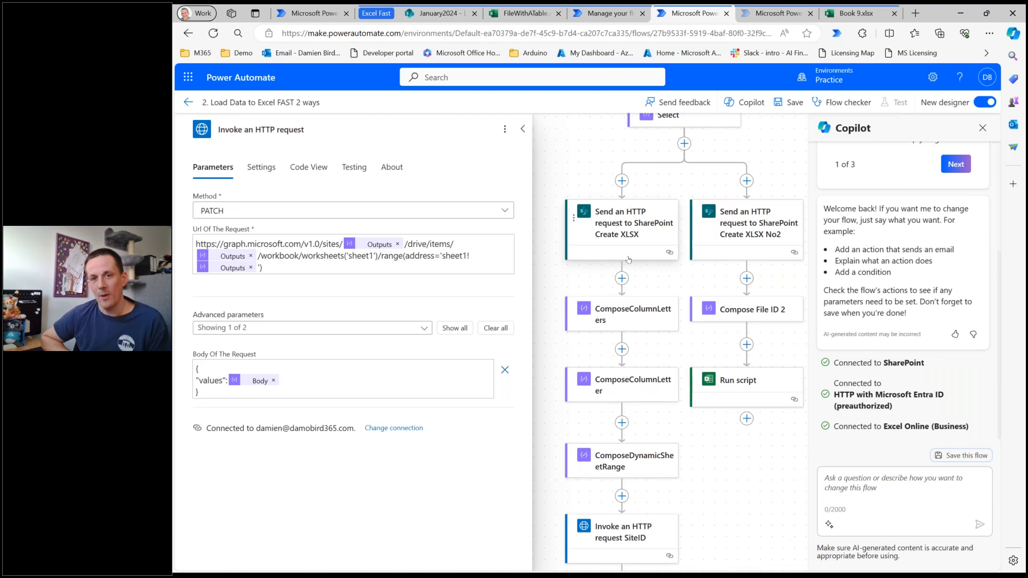
scroll(624, 259, down, 1)
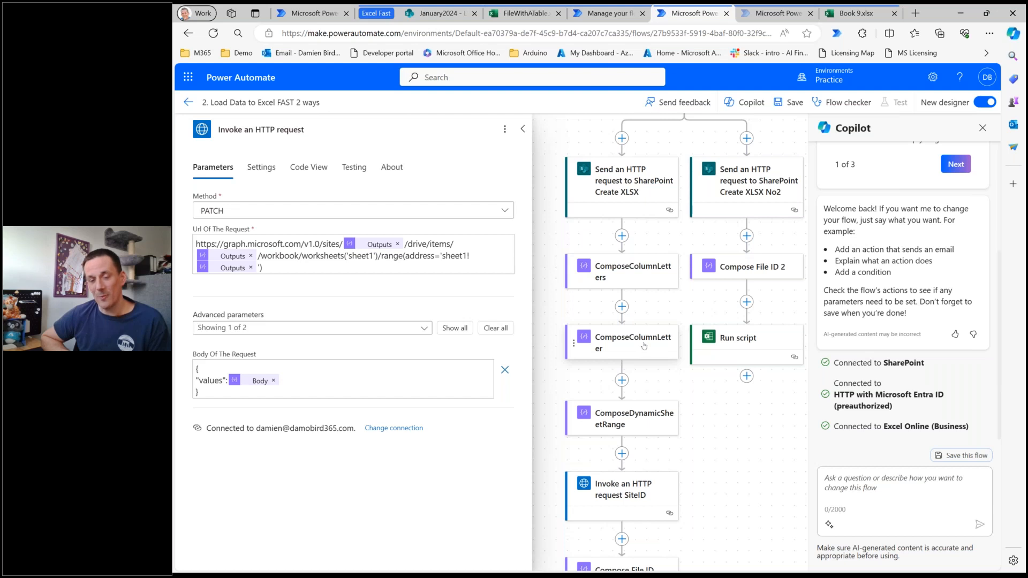
scroll(645, 335, up, 2)
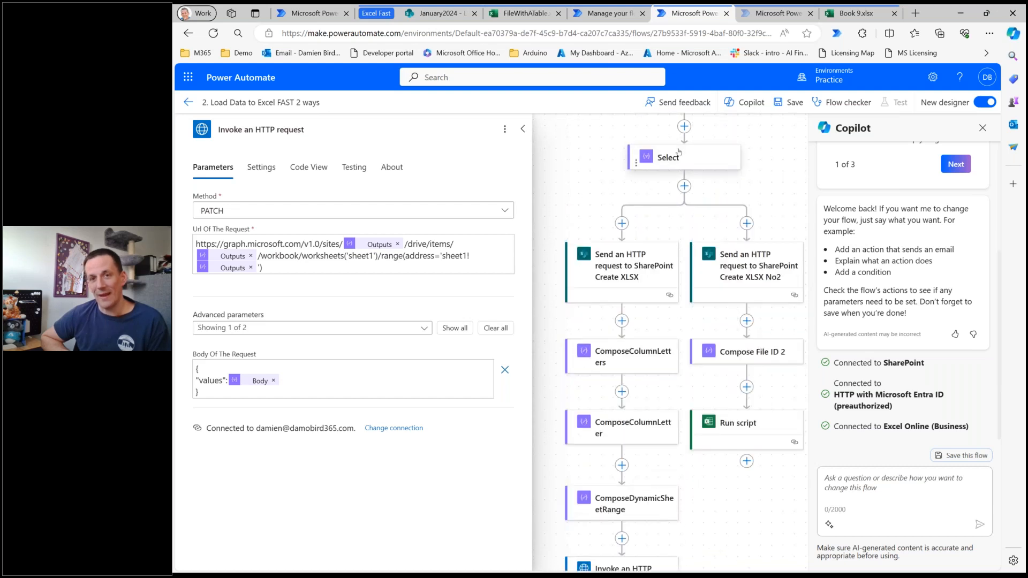
scroll(613, 184, down, 1)
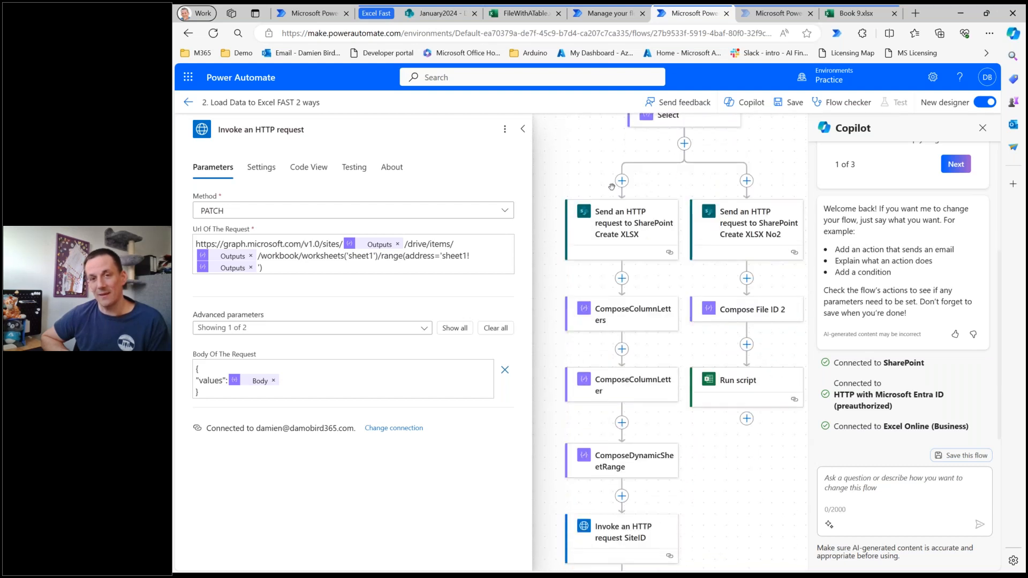
scroll(634, 381, down, 2)
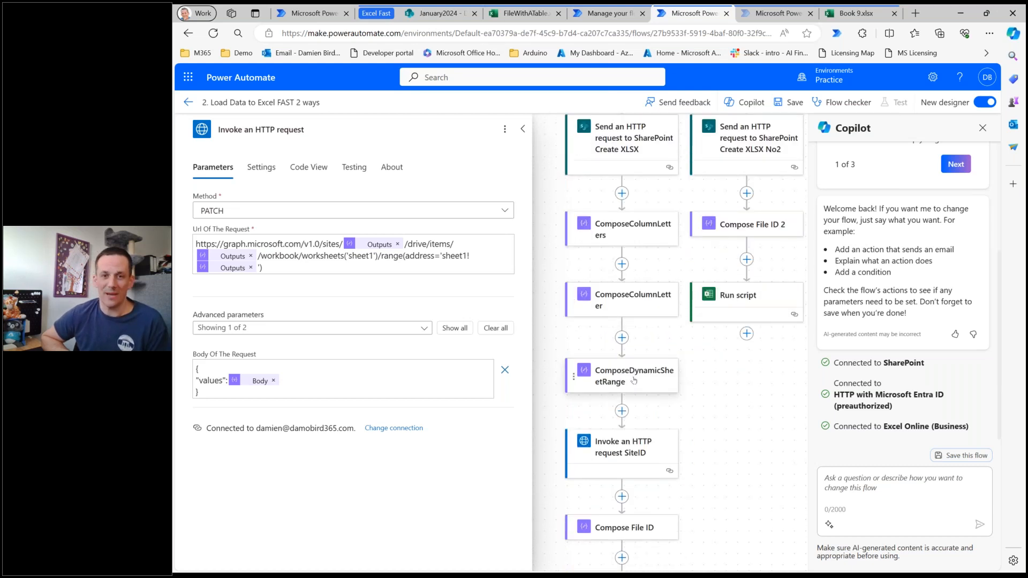
scroll(636, 327, down, 5)
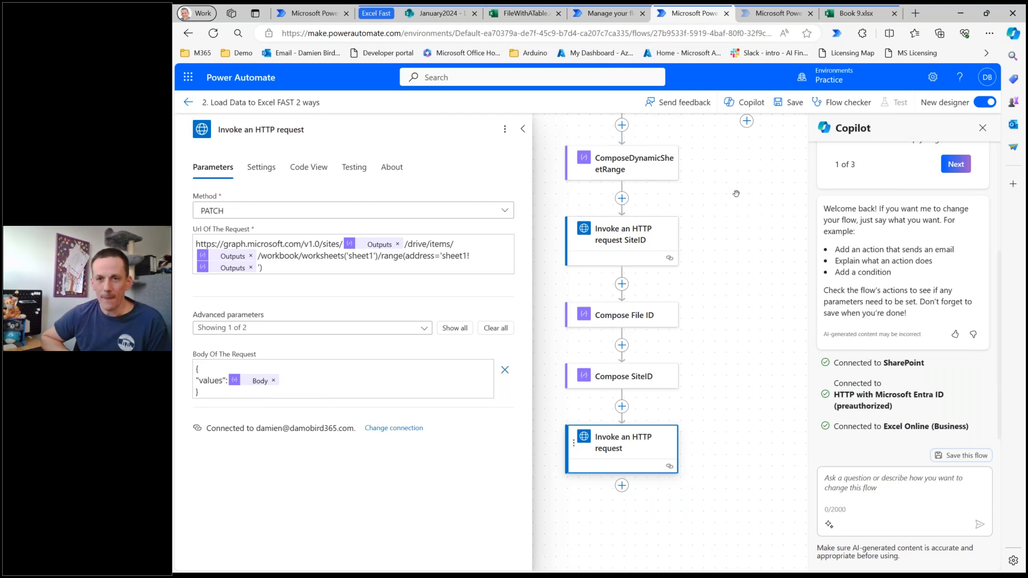
Examine the Office Script branch: the "Create XLSX No2" request, Compose File ID 2 and the Run script parameters.
scroll(737, 194, up, 5)
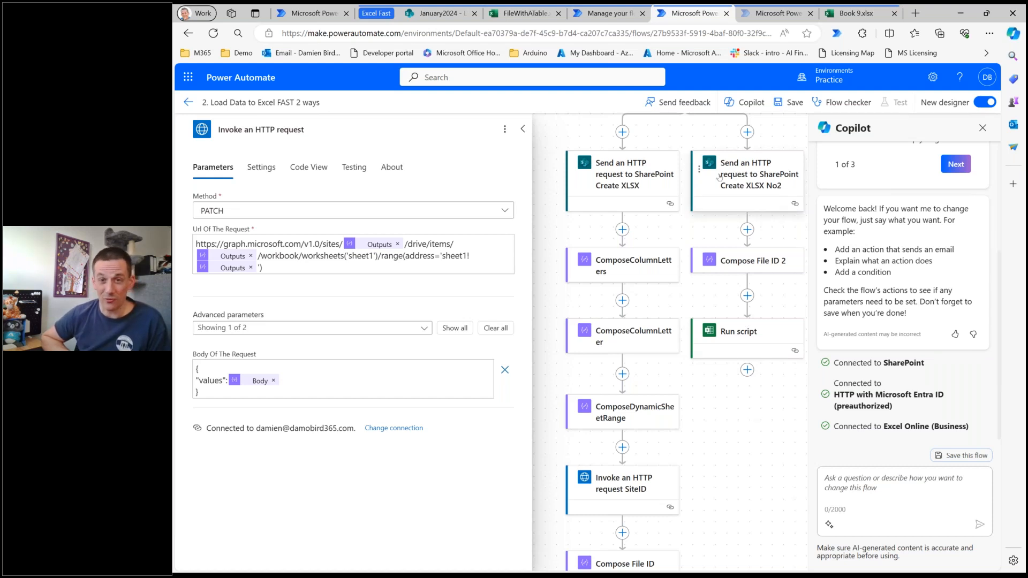
scroll(662, 490, down, 1)
scroll(661, 490, down, 1)
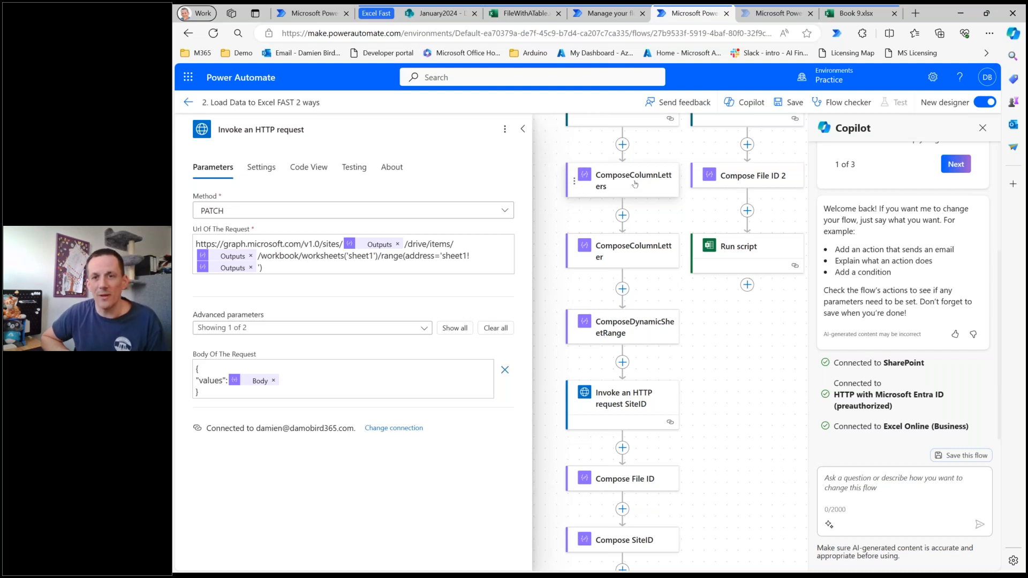
scroll(696, 193, up, 3)
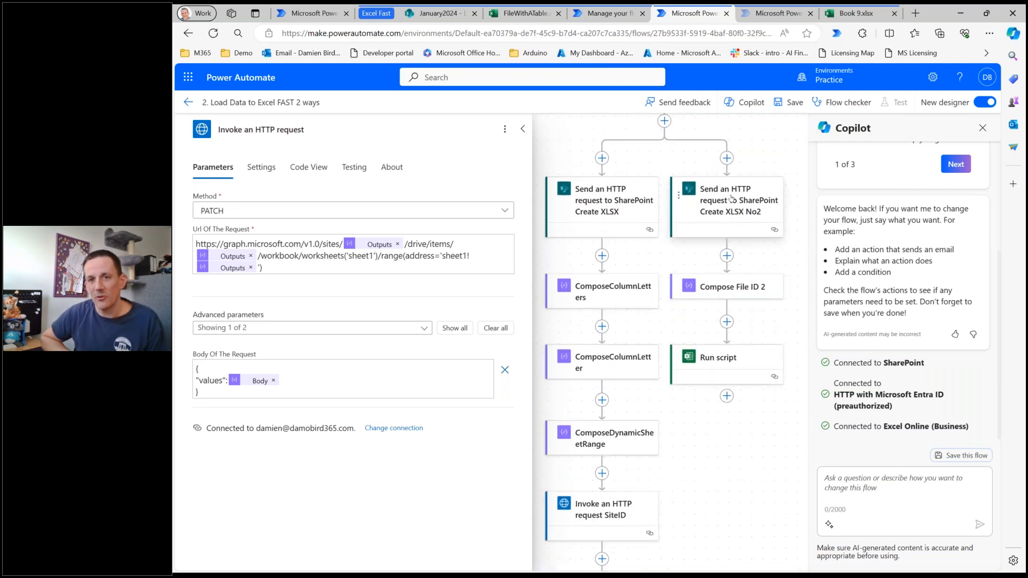
click(728, 202)
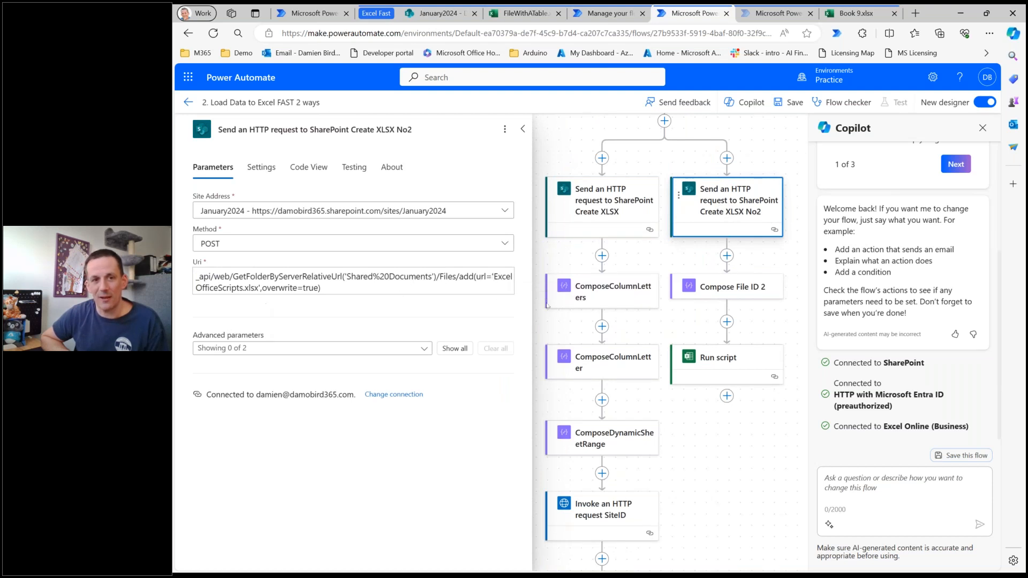
click(720, 287)
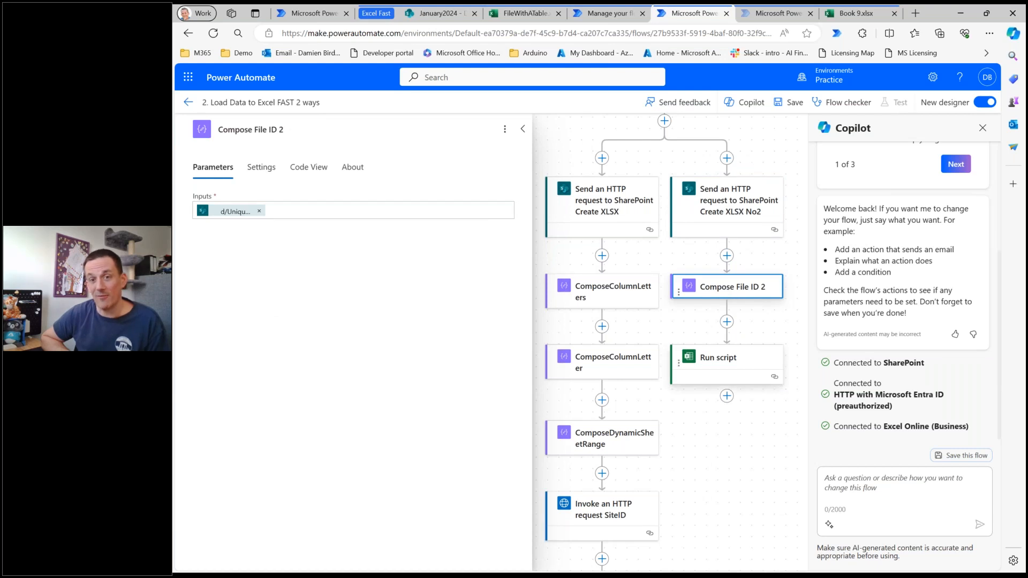
click(708, 366)
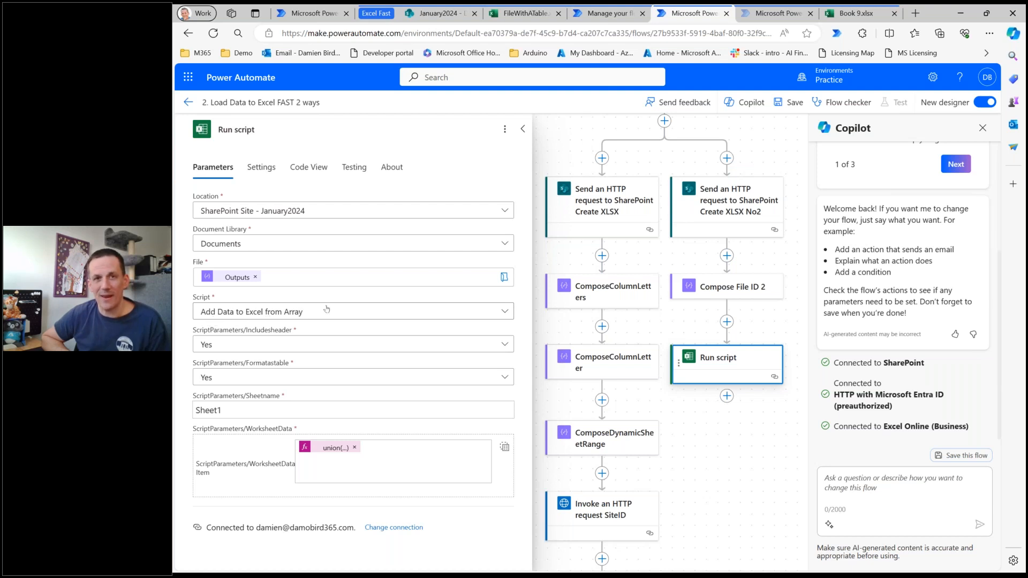
Check the main function parameters of the "Add Data to Excel from Array" script in Book 9 against the flow's Run script action.
click(528, 16)
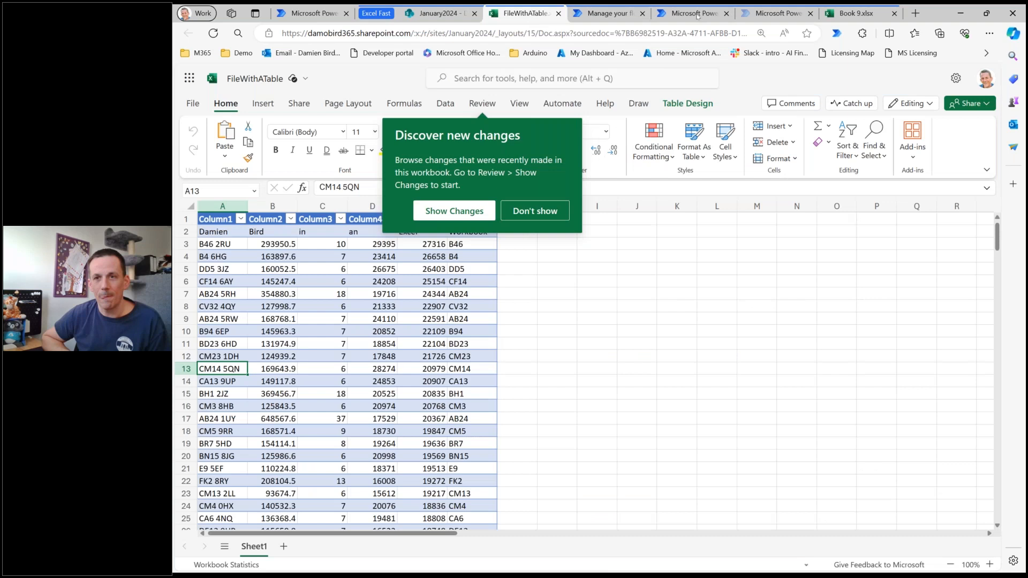
click(865, 16)
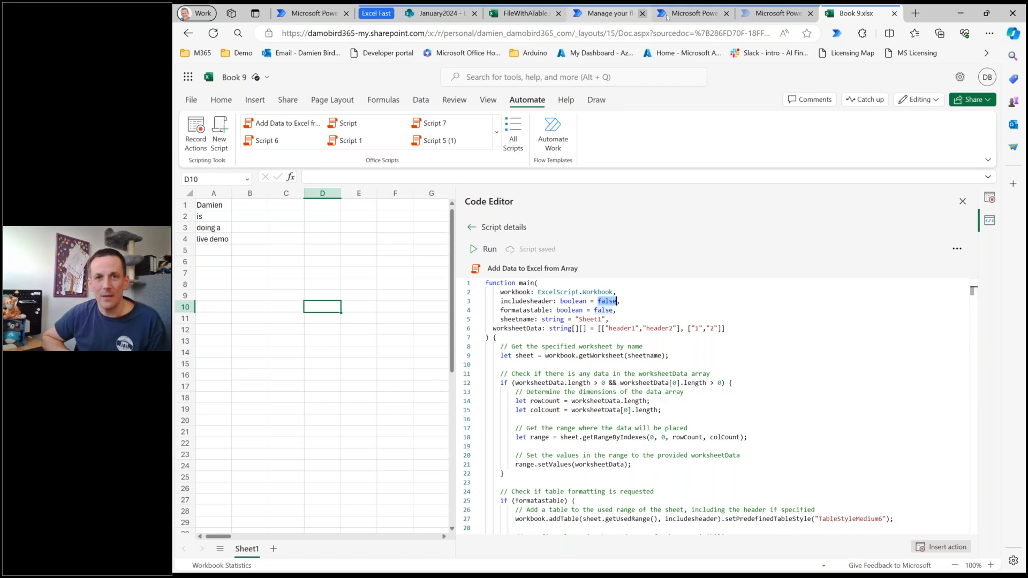
click(688, 15)
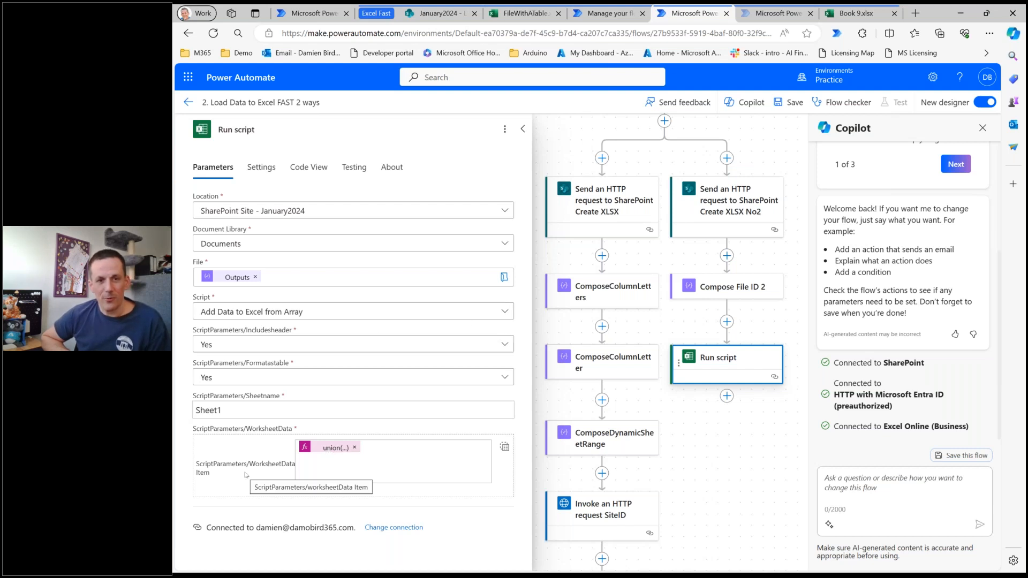
Save the flow with the Run script action's Includesheader parameter kept at Yes, and open the flow's test options.
click(240, 346)
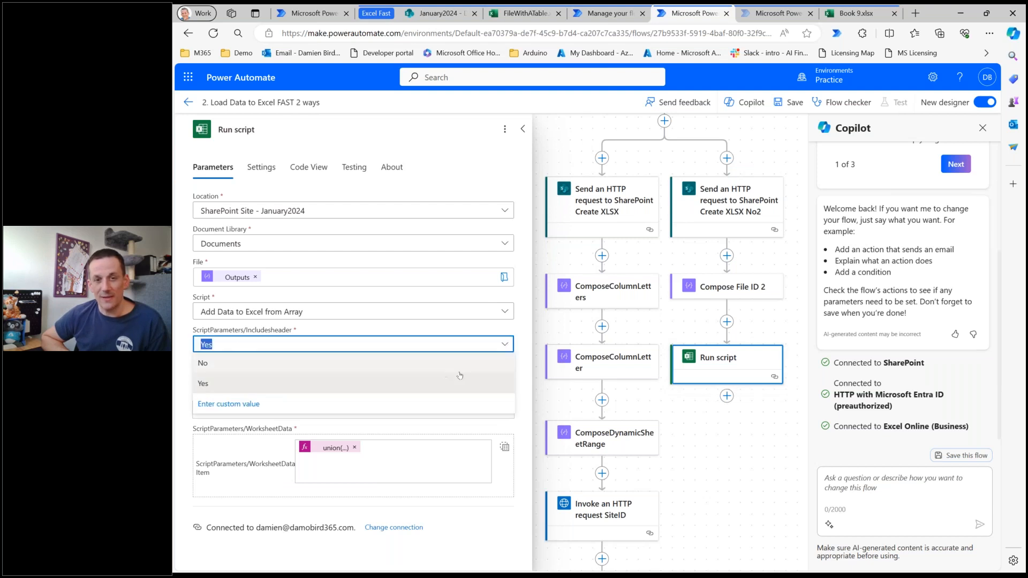
click(527, 375)
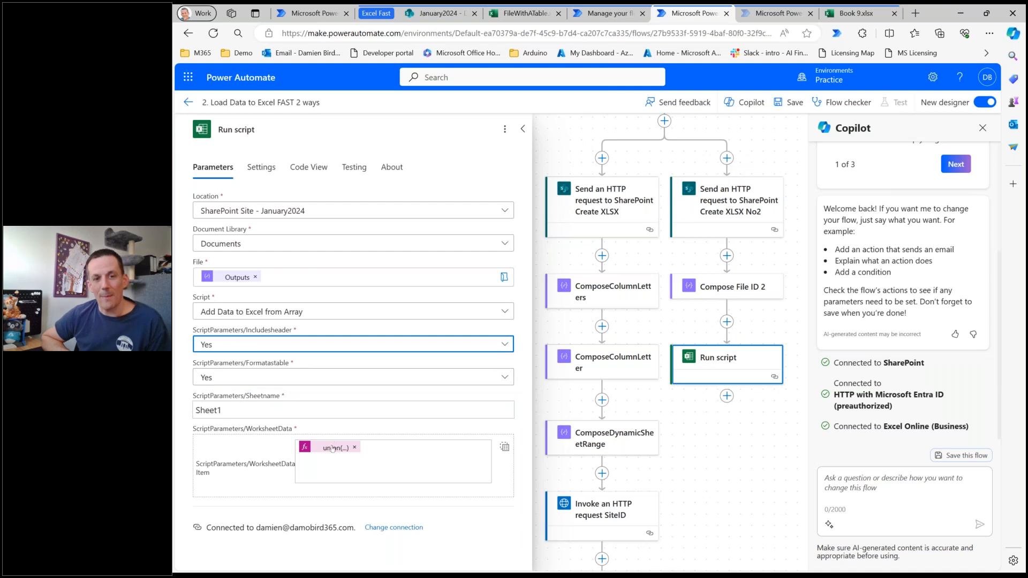
scroll(667, 184, up, 2)
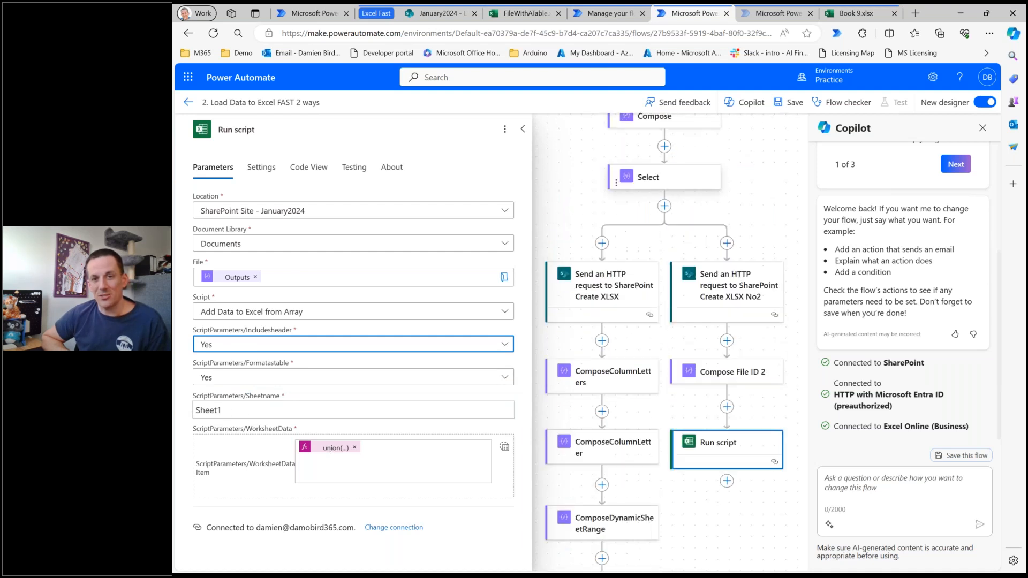
click(791, 104)
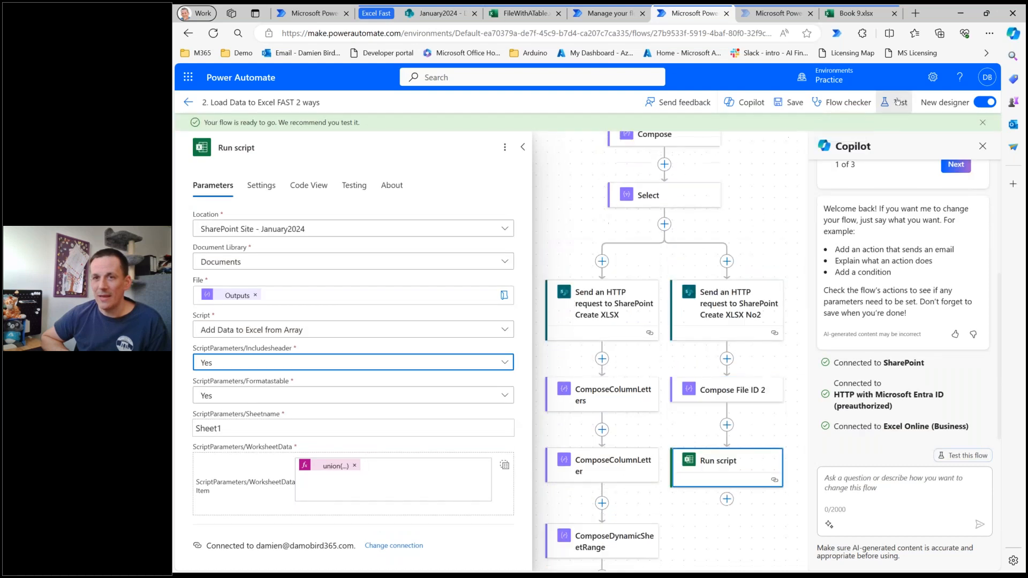
click(896, 102)
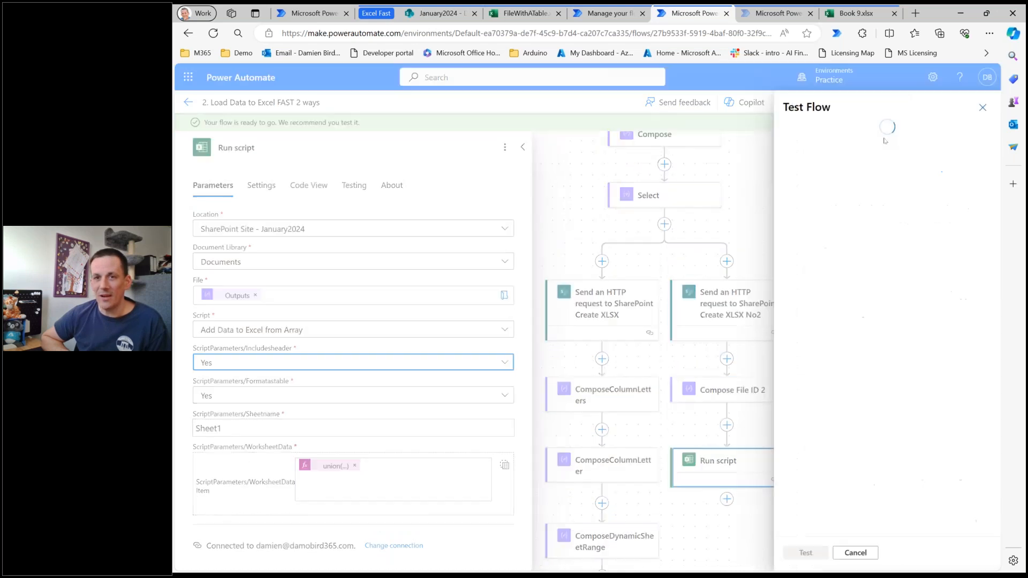
Check the refreshed January2024 Documents library in SharePoint and the last loaded rows of the FileWithATable workbook.
click(438, 13)
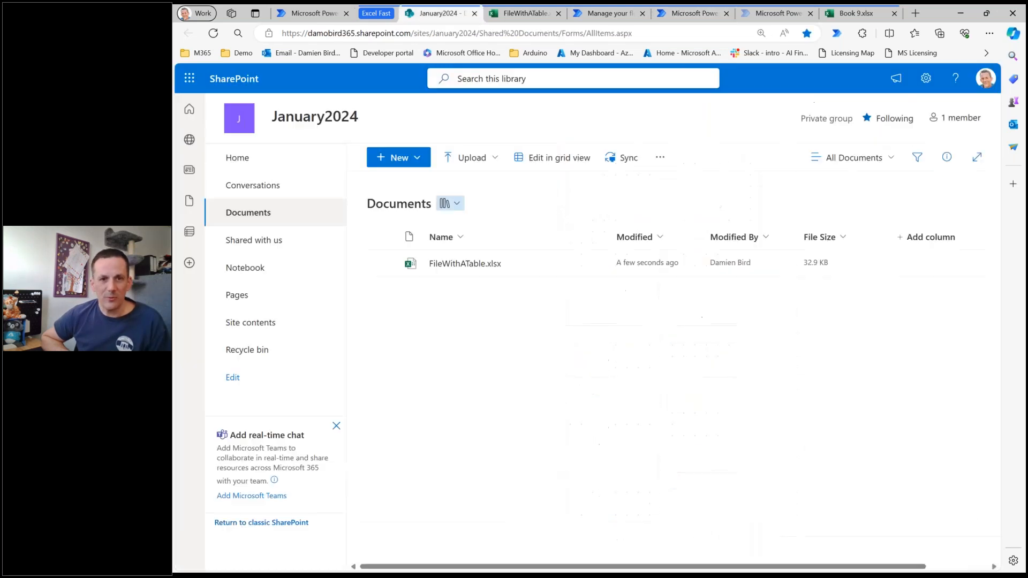
click(212, 35)
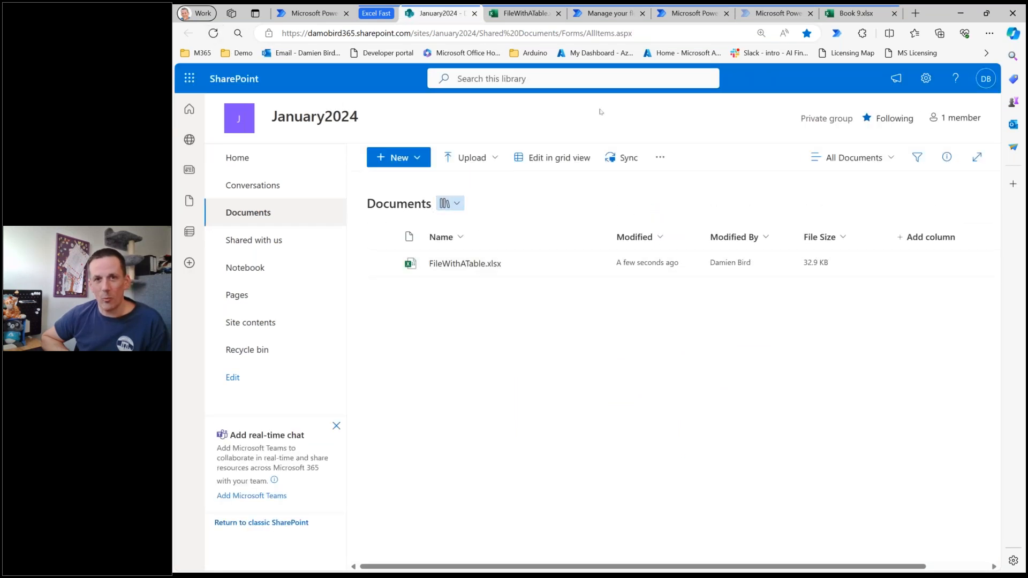
click(512, 14)
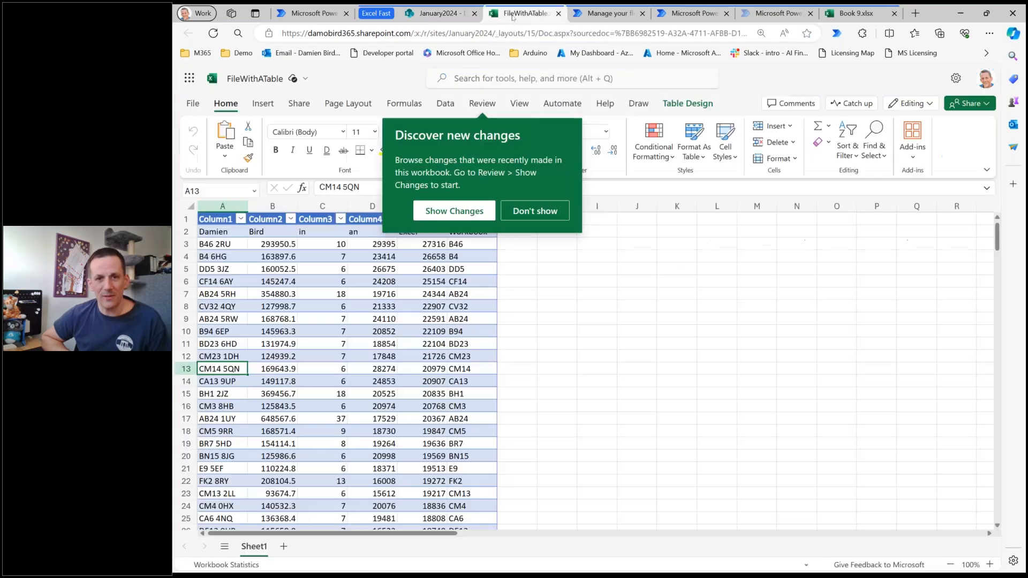
click(477, 365)
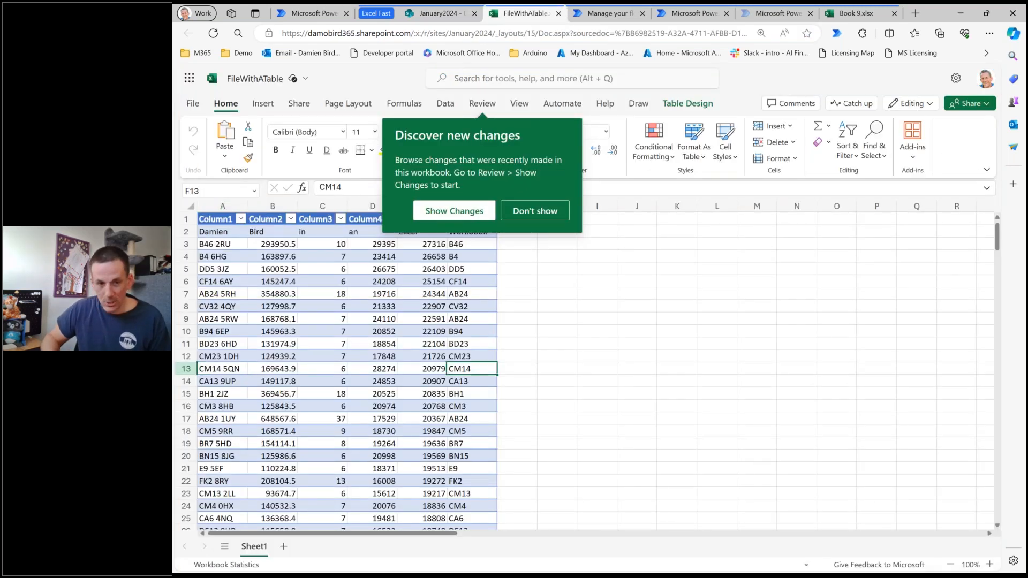
key(ctrl+Down)
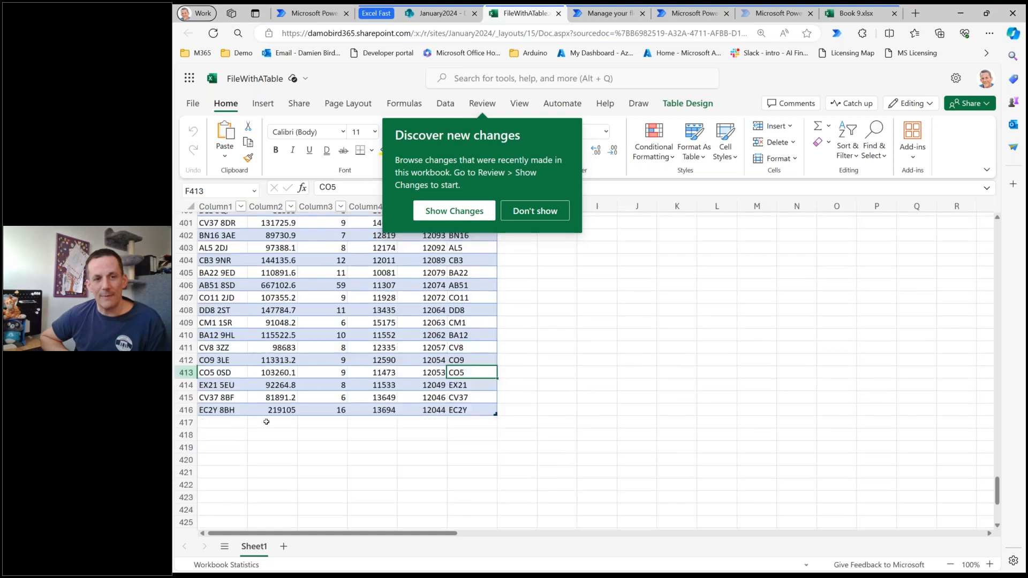
scroll(208, 431, down, 2)
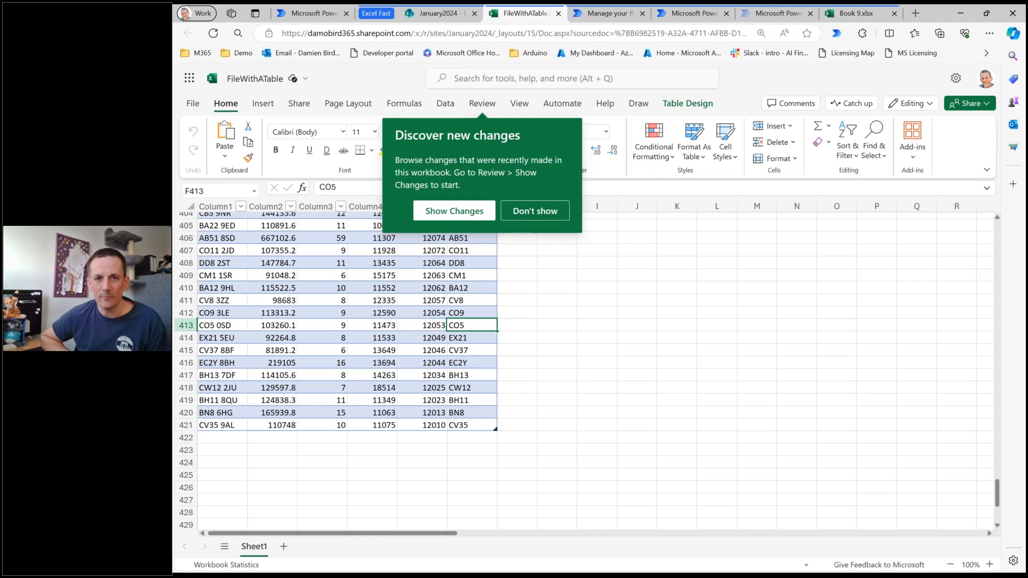
Run a manual test of the "2. Load Data to Excel FAST 2 ways" flow and show the run's progress.
click(705, 21)
click(805, 138)
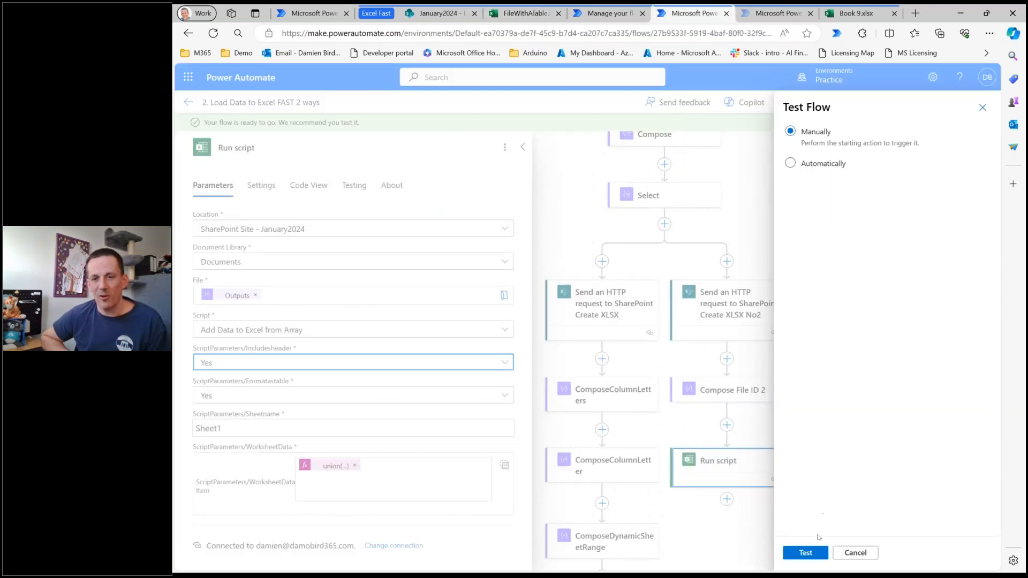
click(814, 557)
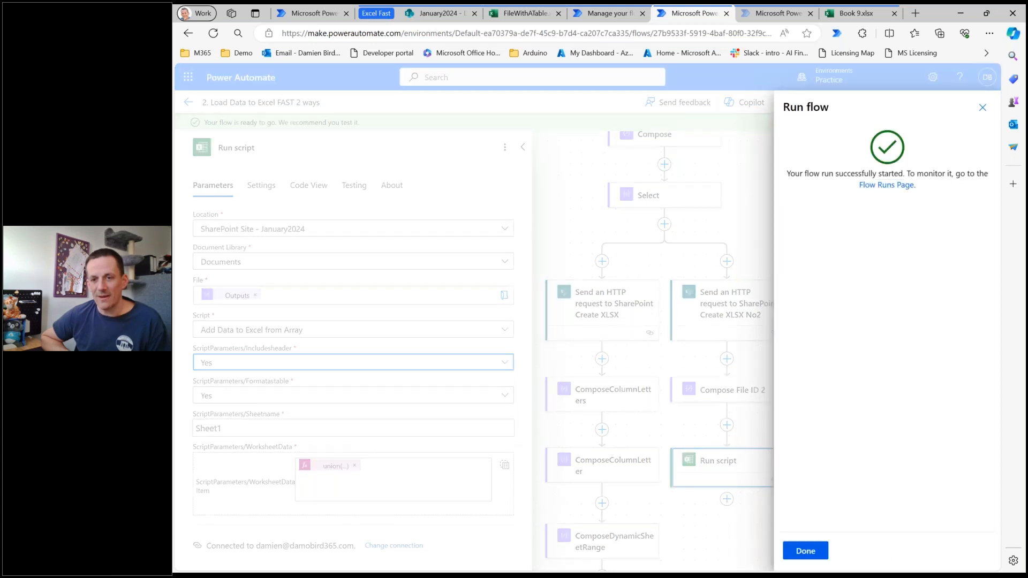
click(806, 552)
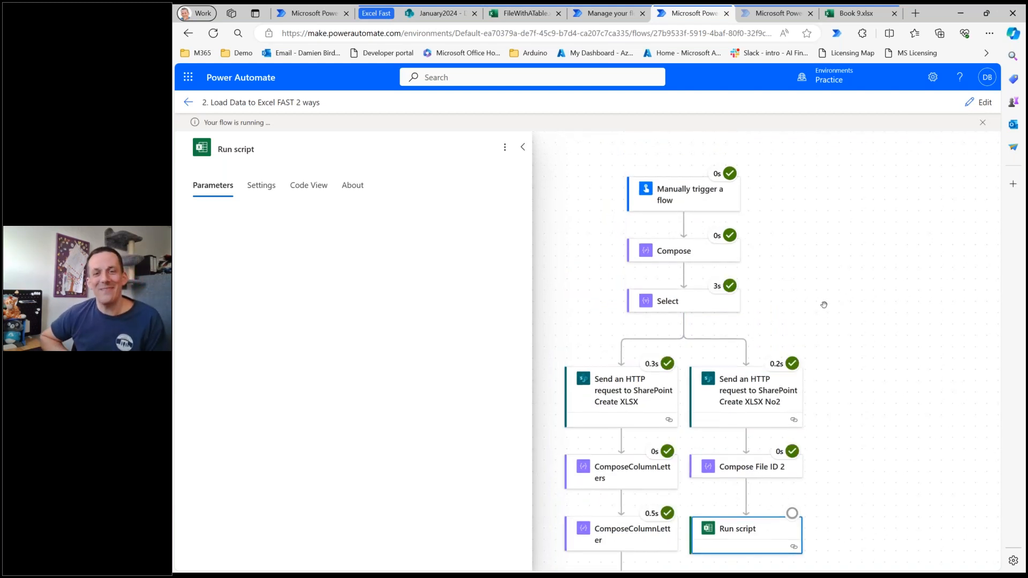
Open the Select action's full outputs and examine the number pattern in the nested arrays, from the first entries to the last one.
click(674, 310)
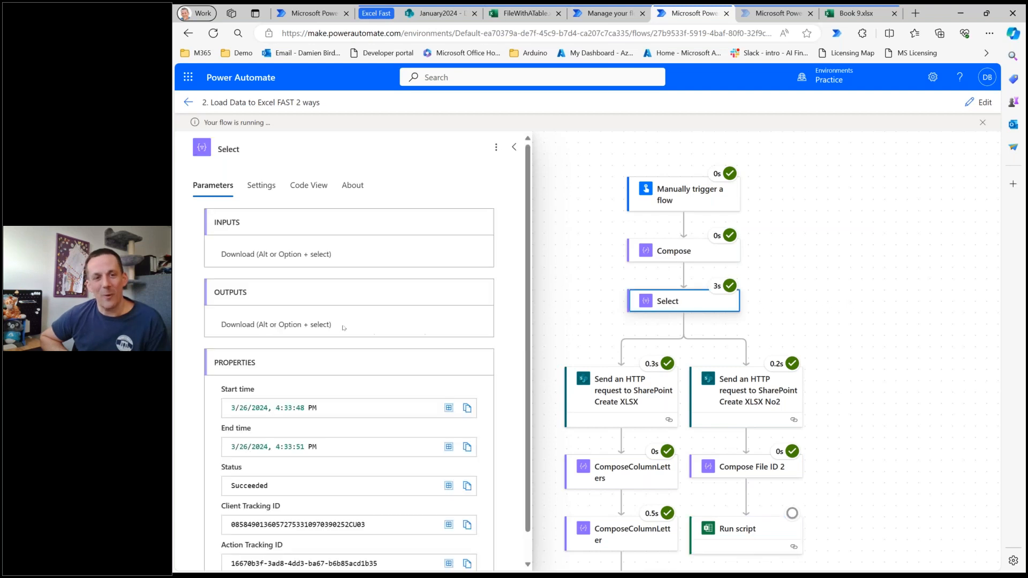
click(278, 325)
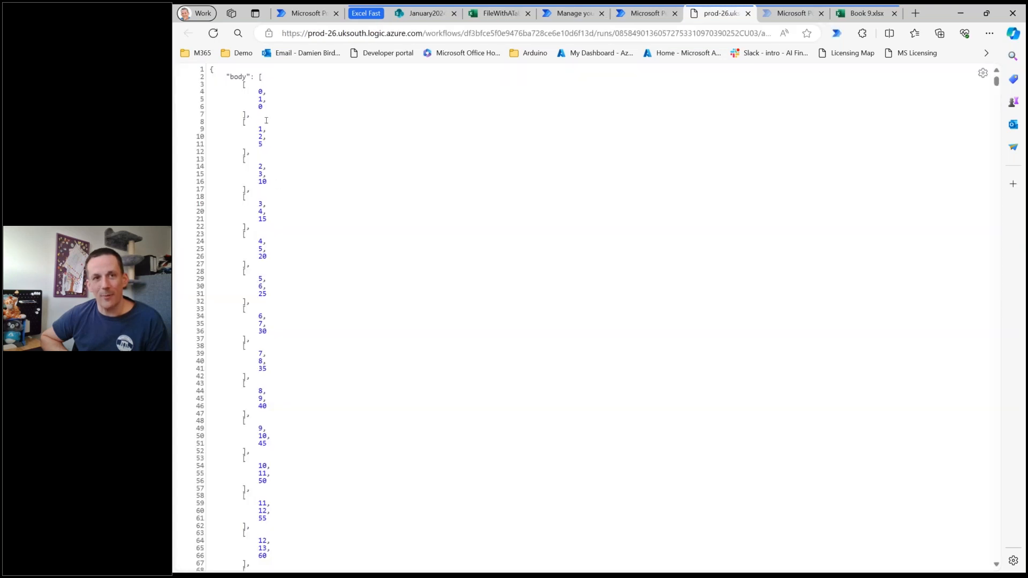
drag(258, 91, 264, 143)
double_click(260, 91)
drag(250, 166, 265, 167)
drag(257, 204, 266, 204)
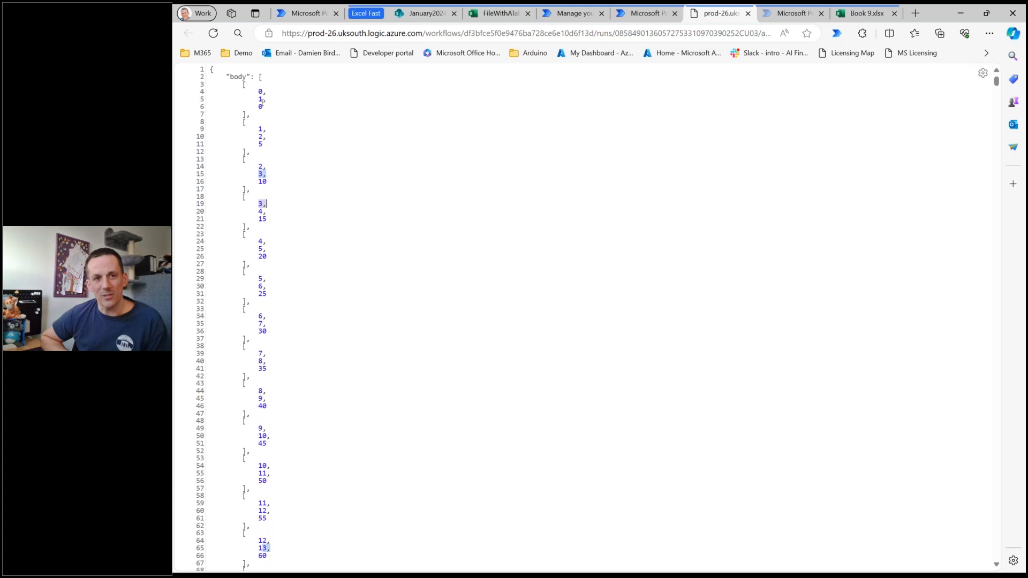
drag(258, 100, 266, 100)
drag(257, 137, 266, 137)
drag(258, 174, 262, 174)
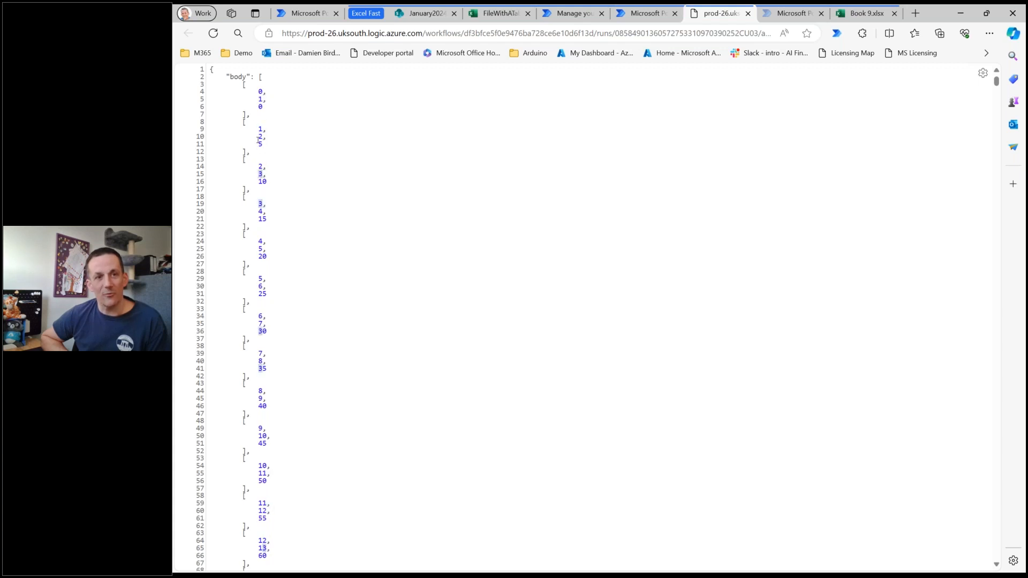
drag(258, 182, 267, 182)
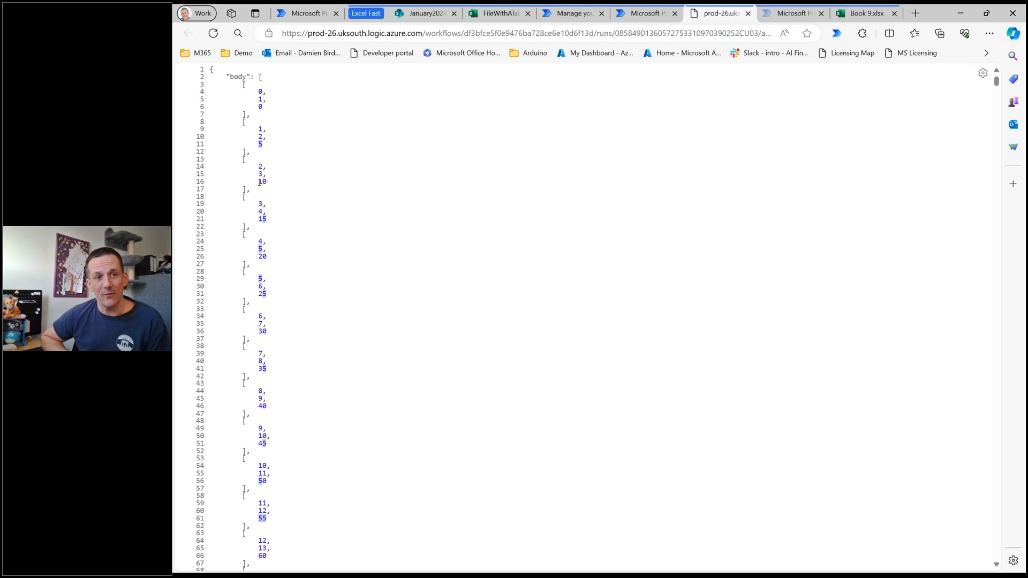
drag(258, 219, 267, 219)
drag(259, 256, 267, 257)
drag(258, 294, 266, 294)
drag(997, 81, 992, 562)
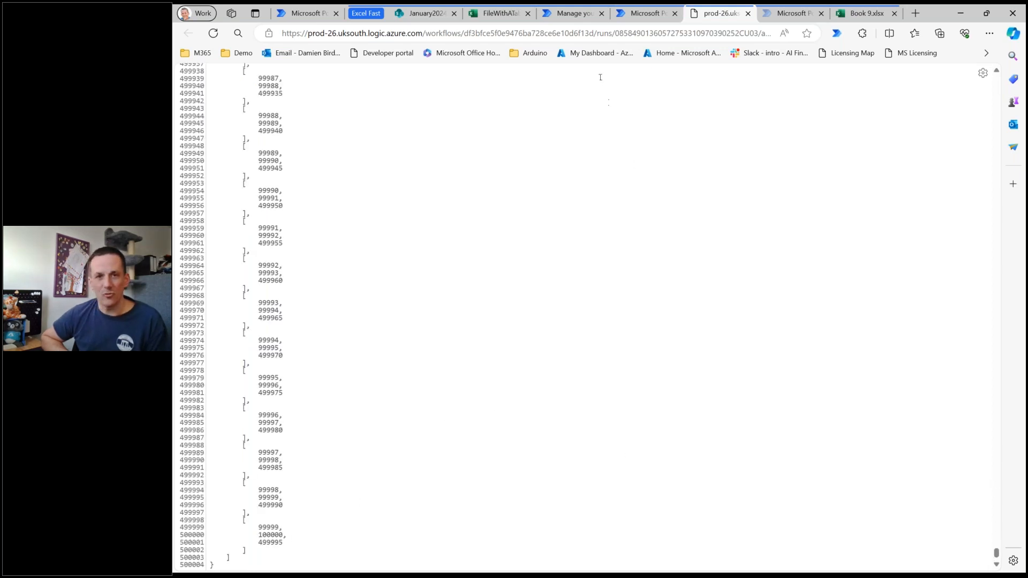
Compare the run durations of the Office Script branch's Run script action and the Graph API branch's final "Invoke an HTTP request" action.
click(646, 13)
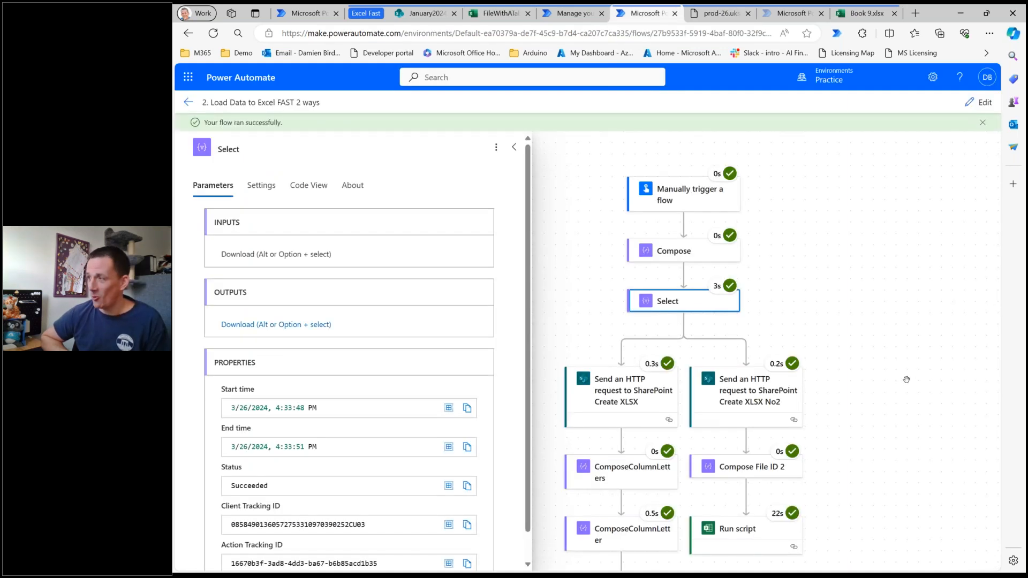
scroll(878, 357, down, 2)
scroll(878, 357, down, 6)
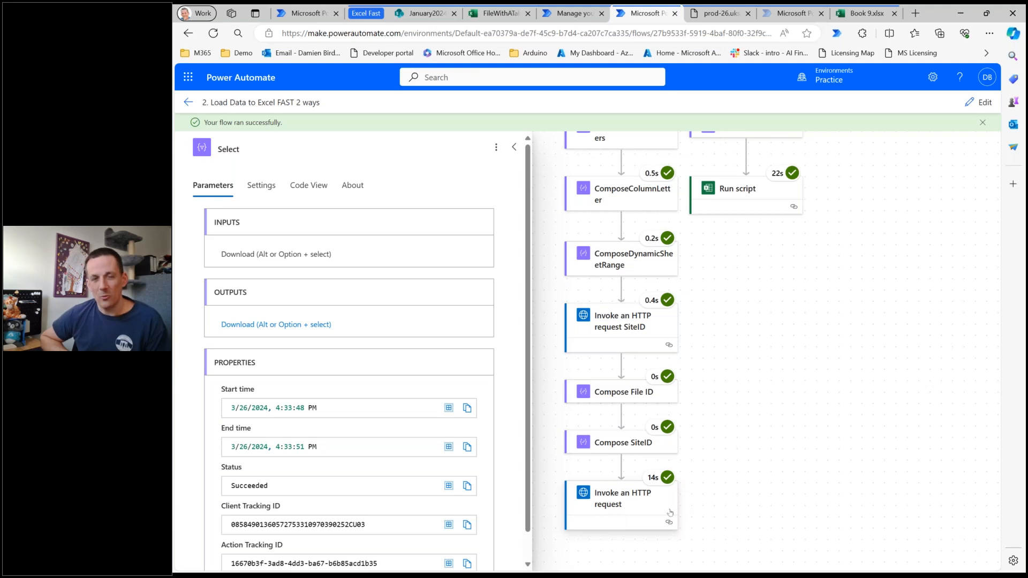
scroll(806, 388, up, 5)
scroll(810, 400, up, 3)
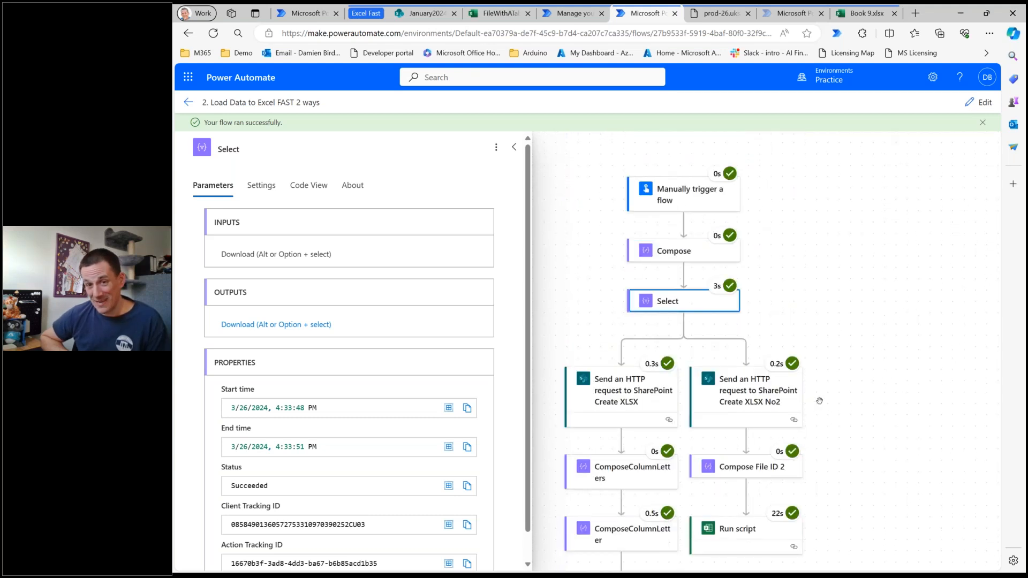
scroll(843, 431, down, 3)
scroll(843, 430, up, 2)
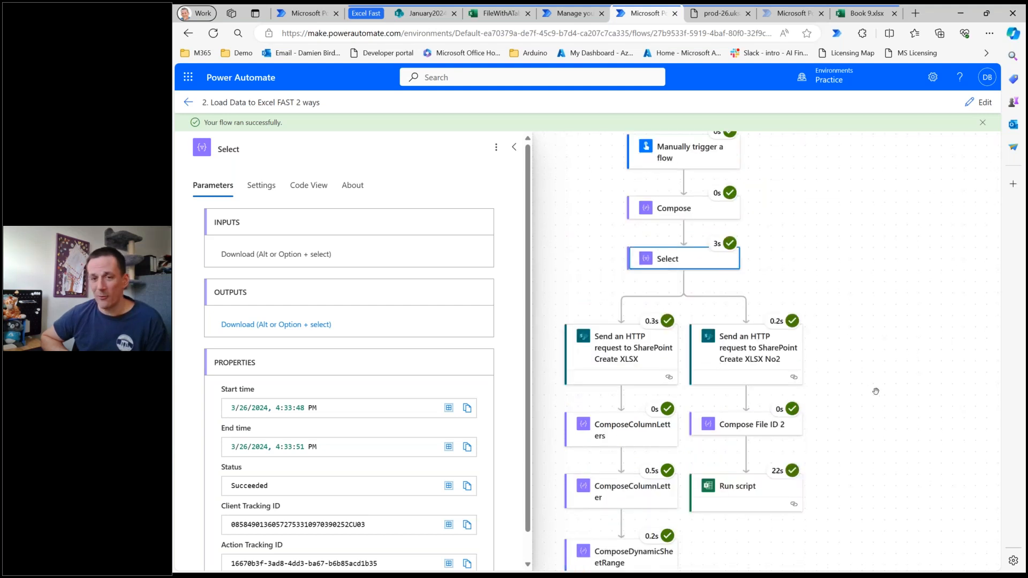
scroll(876, 391, down, 4)
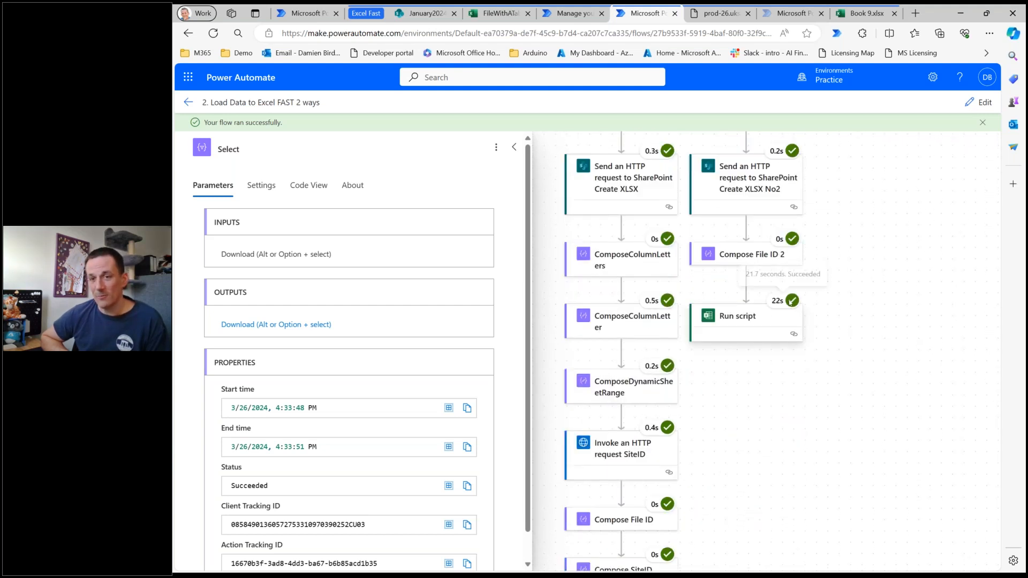
scroll(840, 349, down, 4)
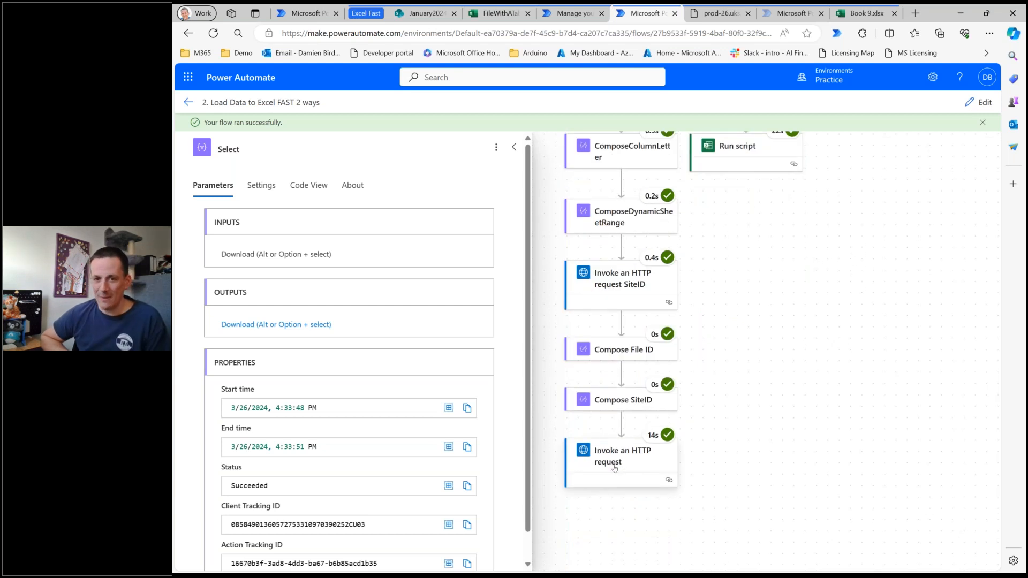
scroll(730, 441, up, 3)
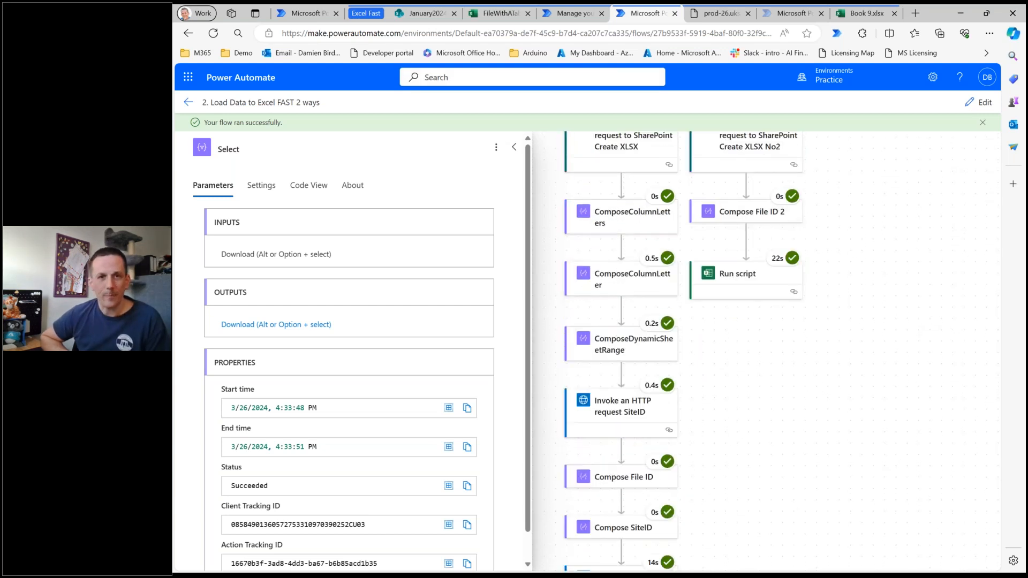
Open ExcelGraphAPI.xlsx from the SharePoint Documents library and check the last row of data, selecting A100000:C100000.
click(423, 13)
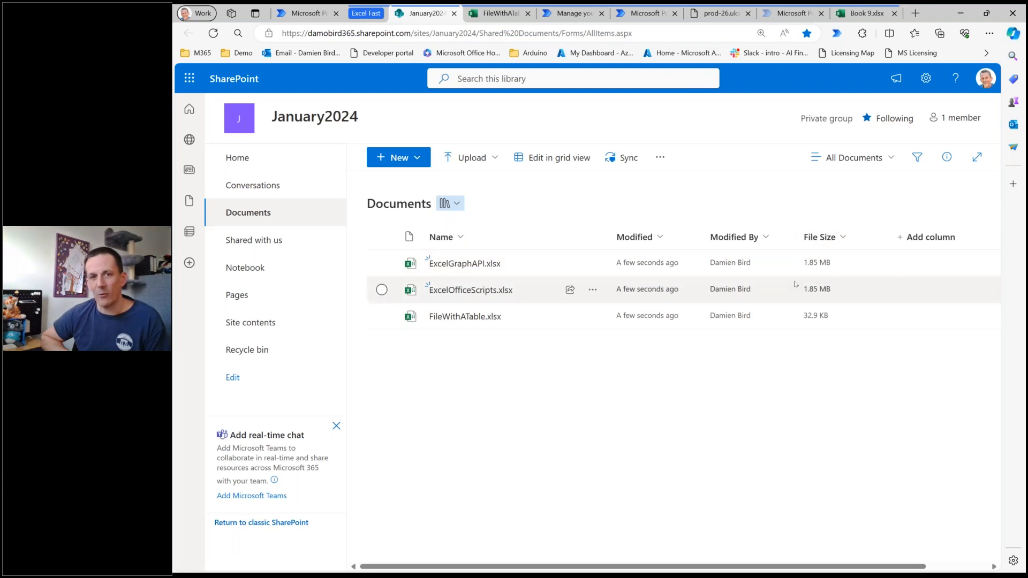
click(478, 265)
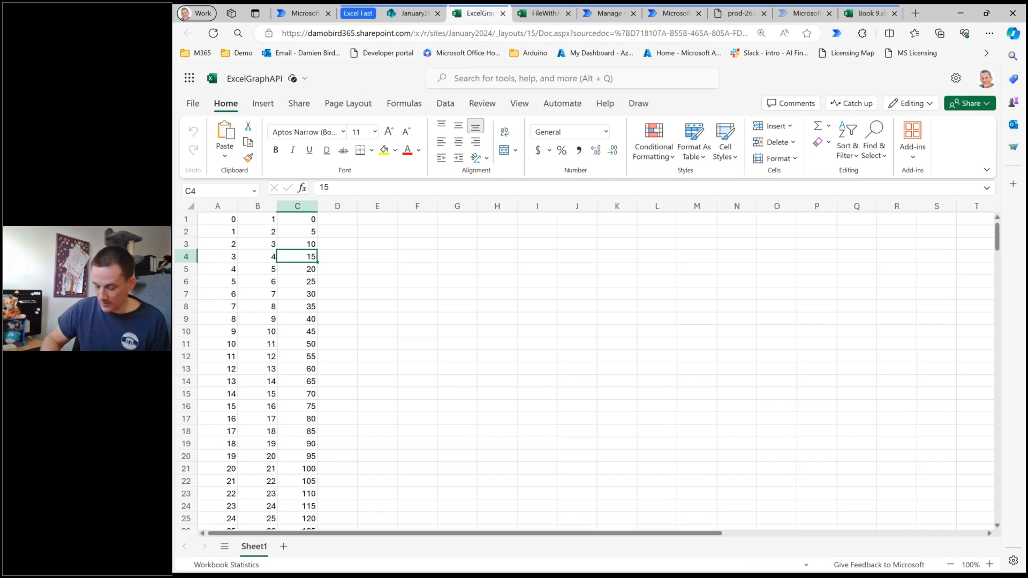
key(ctrl+Down)
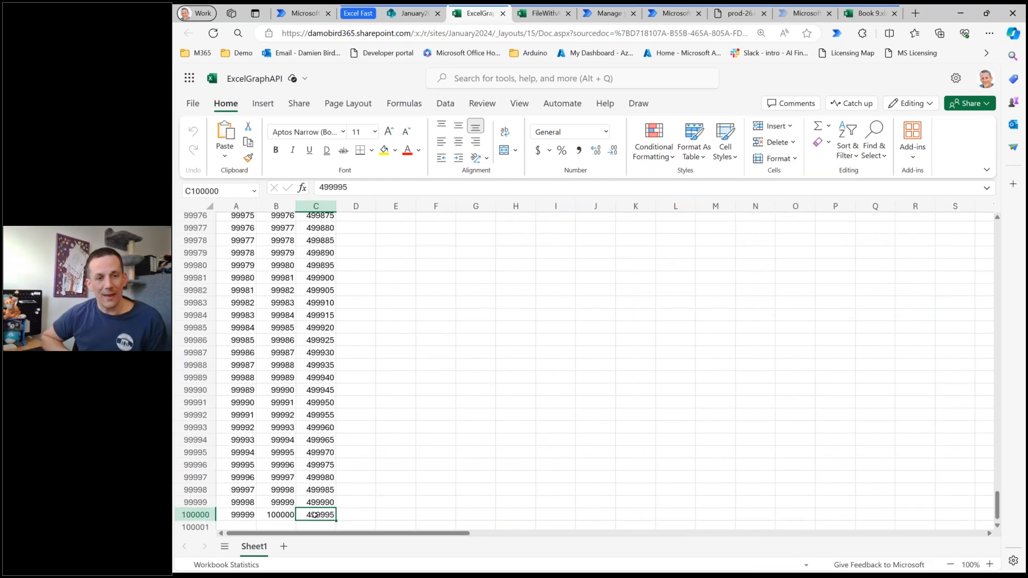
drag(236, 515, 322, 515)
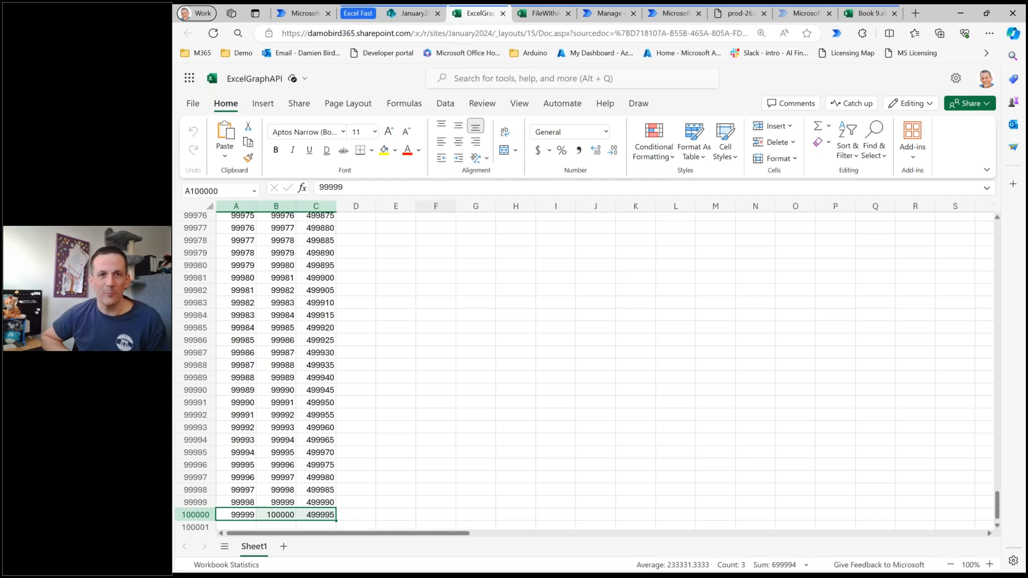
Open ExcelOfficeScripts.xlsx from the SharePoint Documents library, check the table's last row and return to its header row.
click(410, 14)
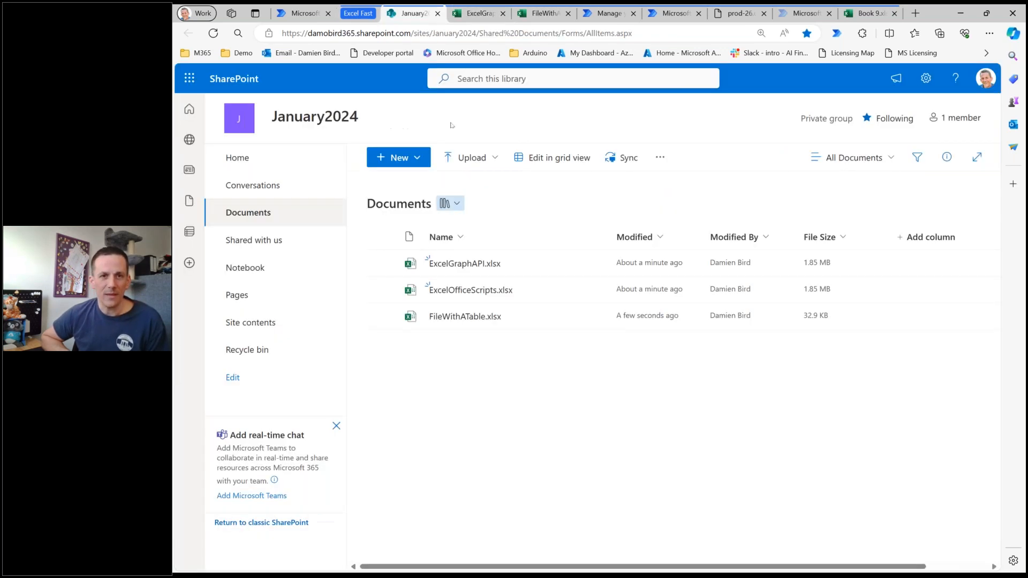
click(469, 291)
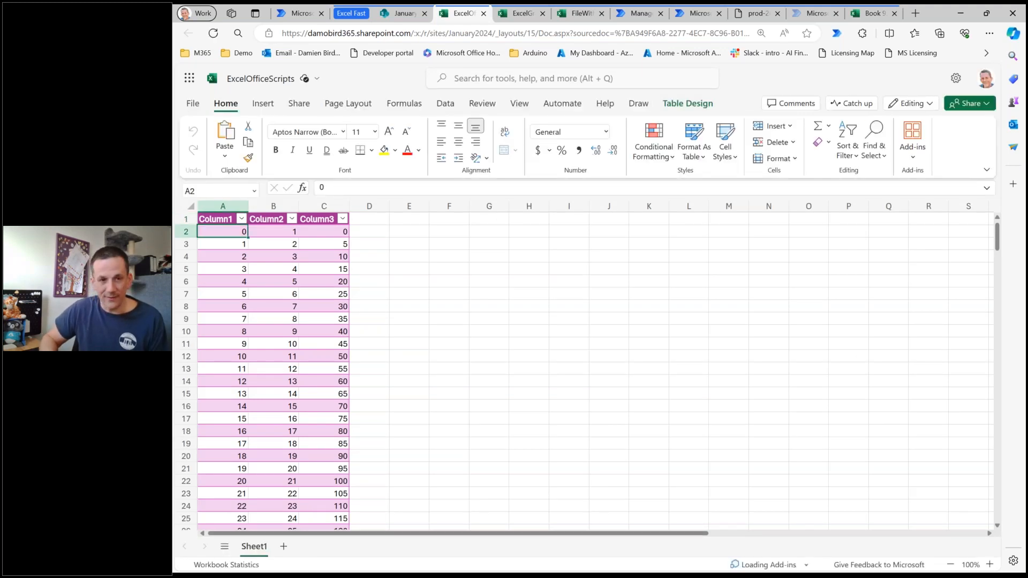
key(ctrl+End)
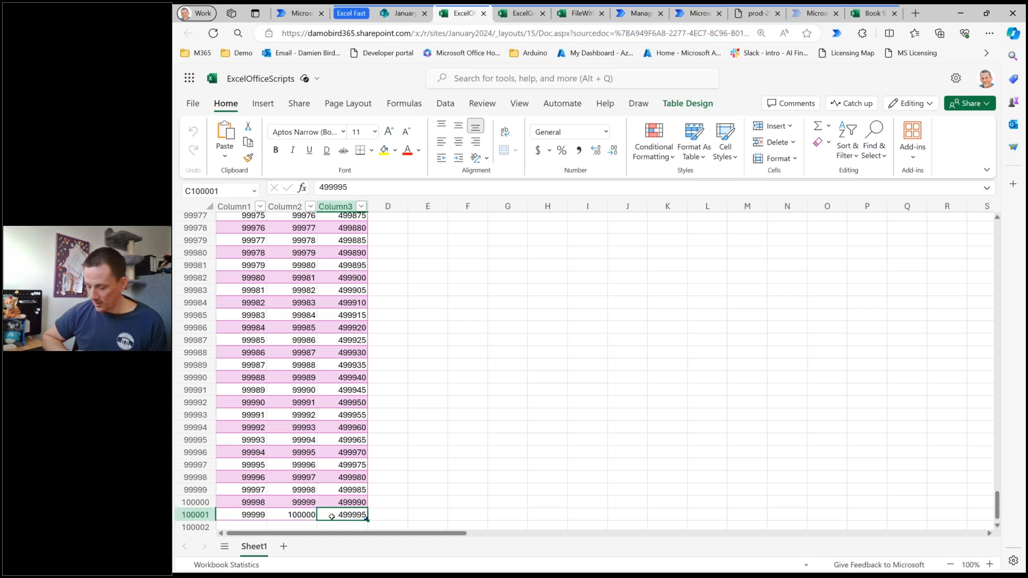
key(ctrl+Home)
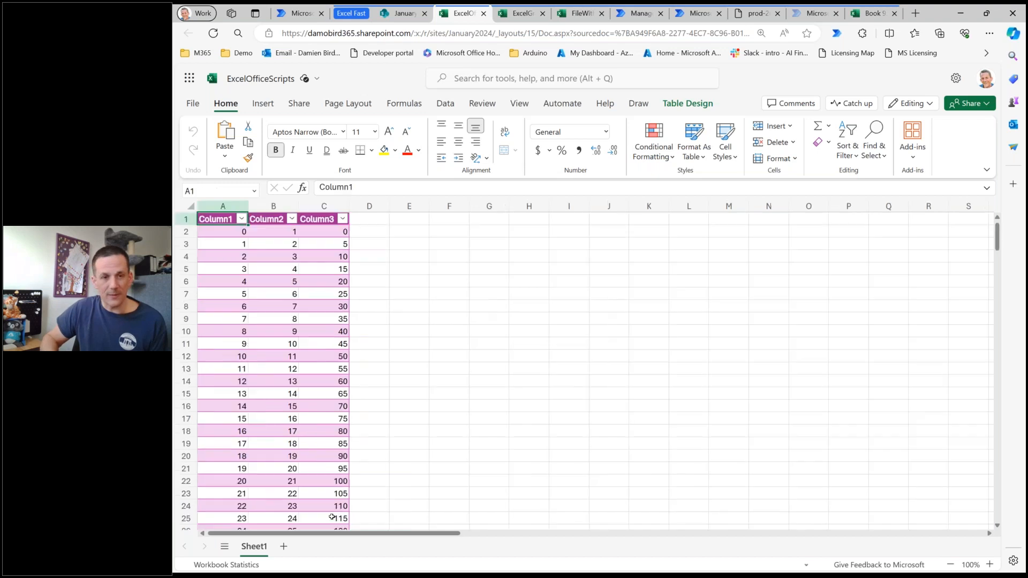
Examine the header row and first data row in ExcelOfficeScripts.xlsx, and display the table's design properties.
click(186, 219)
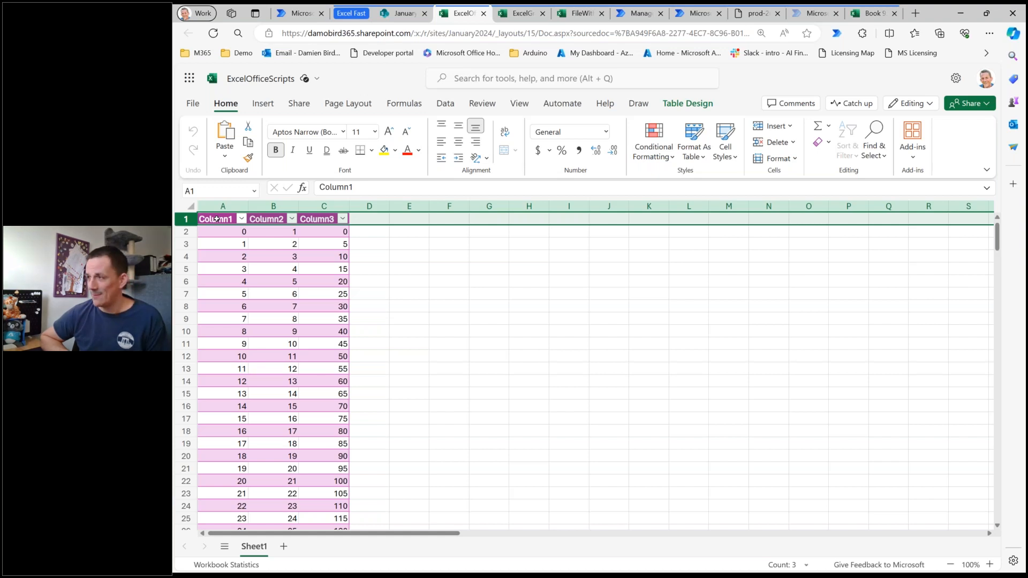
click(225, 235)
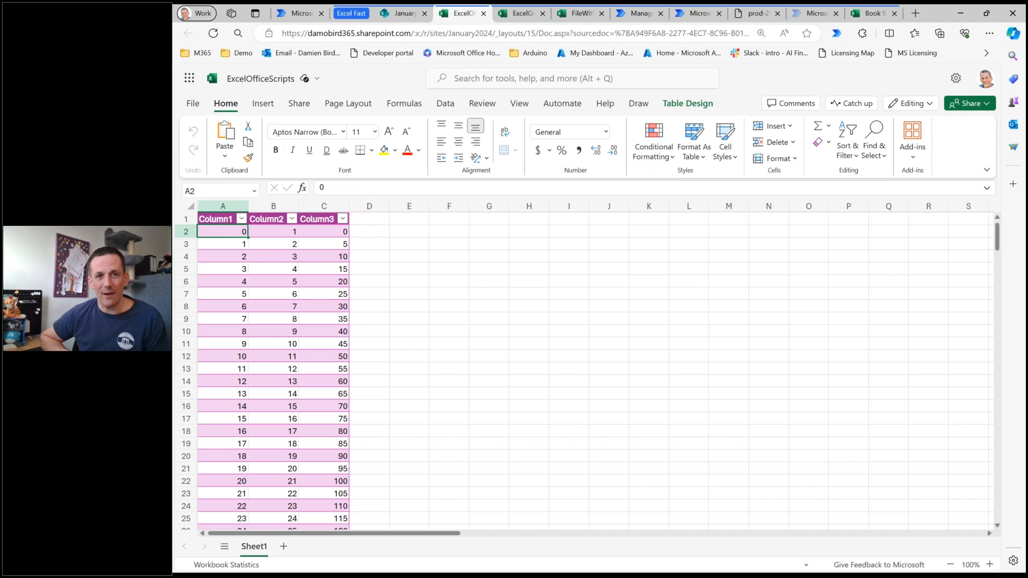
click(674, 105)
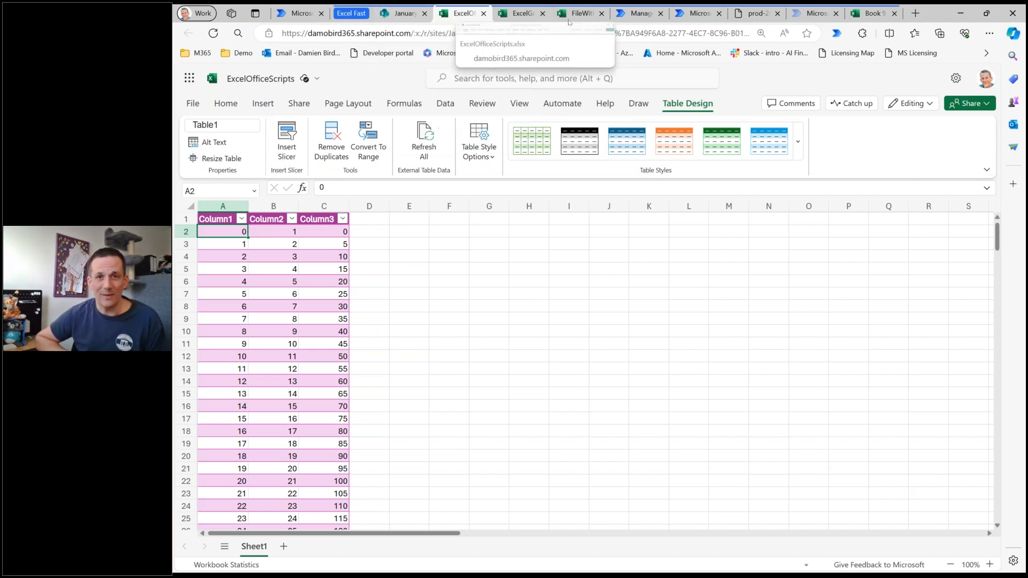
Leave the finished Power Automate run and open the flow "3. BI DAX Export Load Data to Excel FAST 2 ways 20,000 Rows" for editing.
click(699, 14)
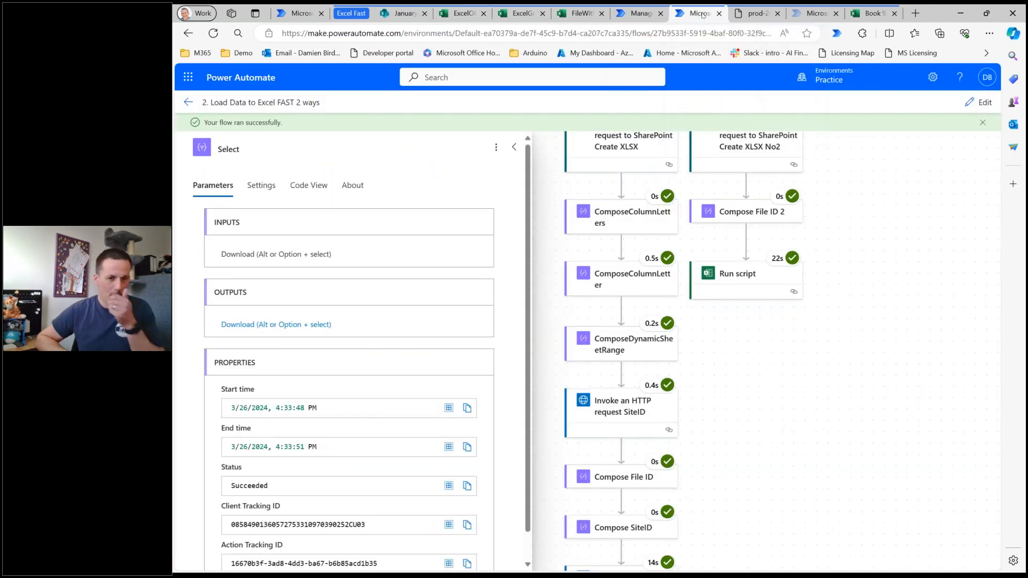
click(188, 102)
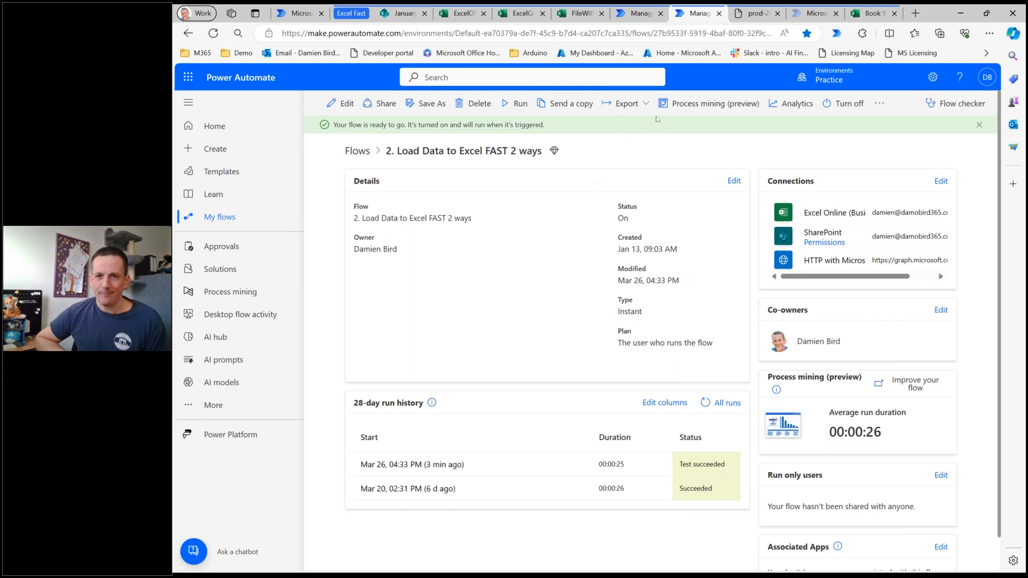
click(812, 15)
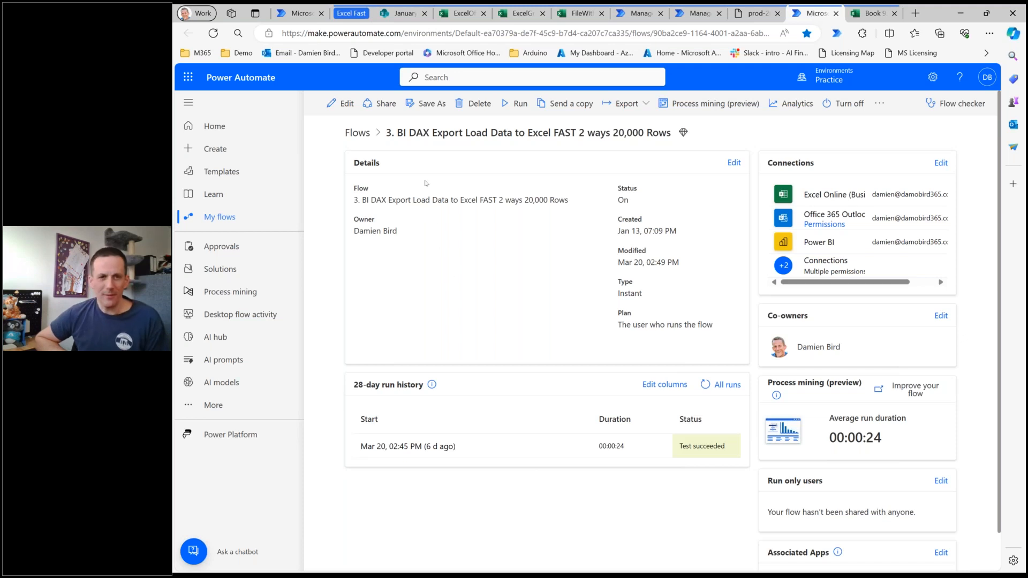
click(337, 108)
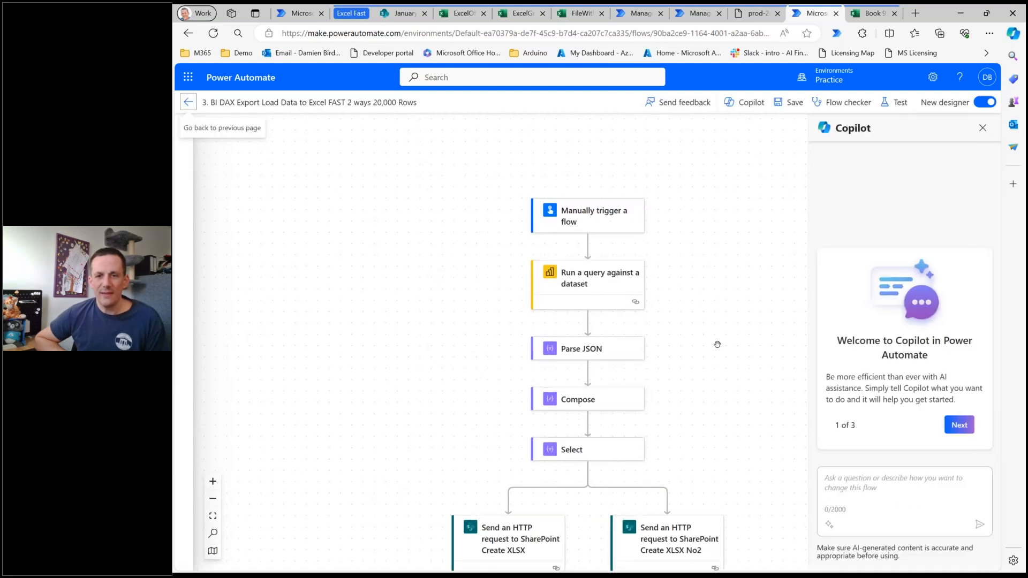
Examine the flow's structure from the manual trigger through the parallel Graph API and Office Script branches.
scroll(715, 342, down, 1)
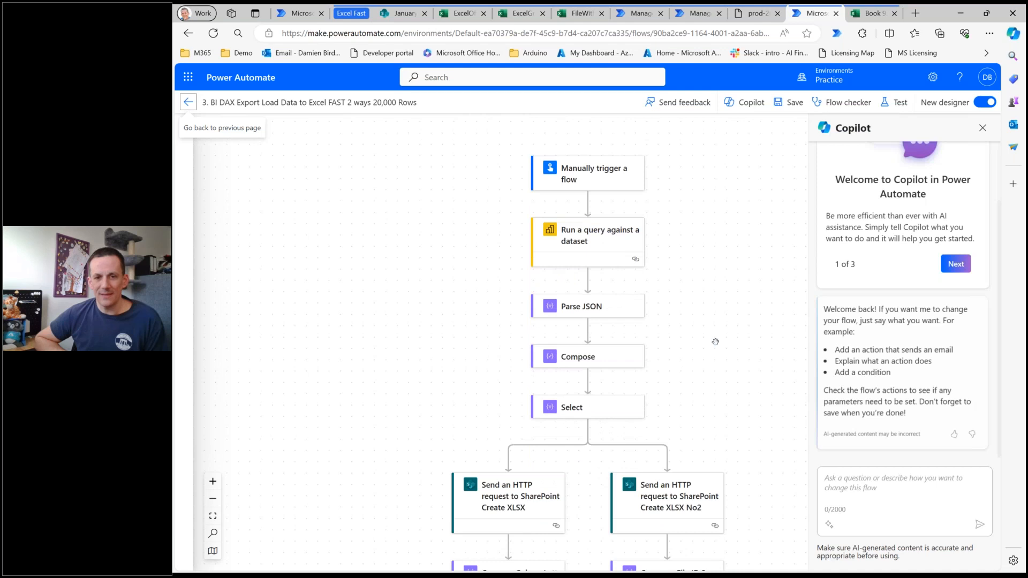
scroll(715, 342, down, 4)
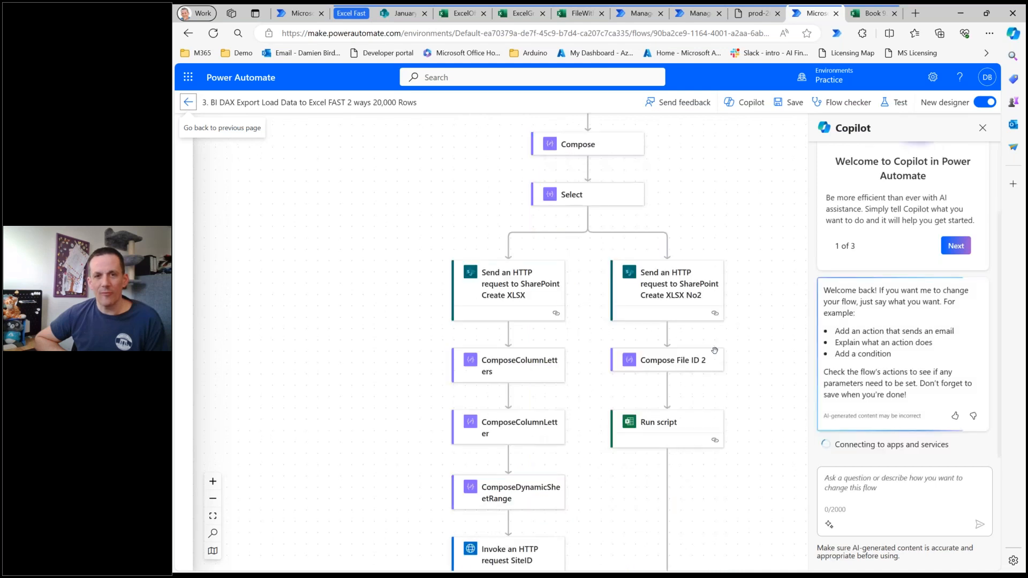
scroll(714, 351, down, 5)
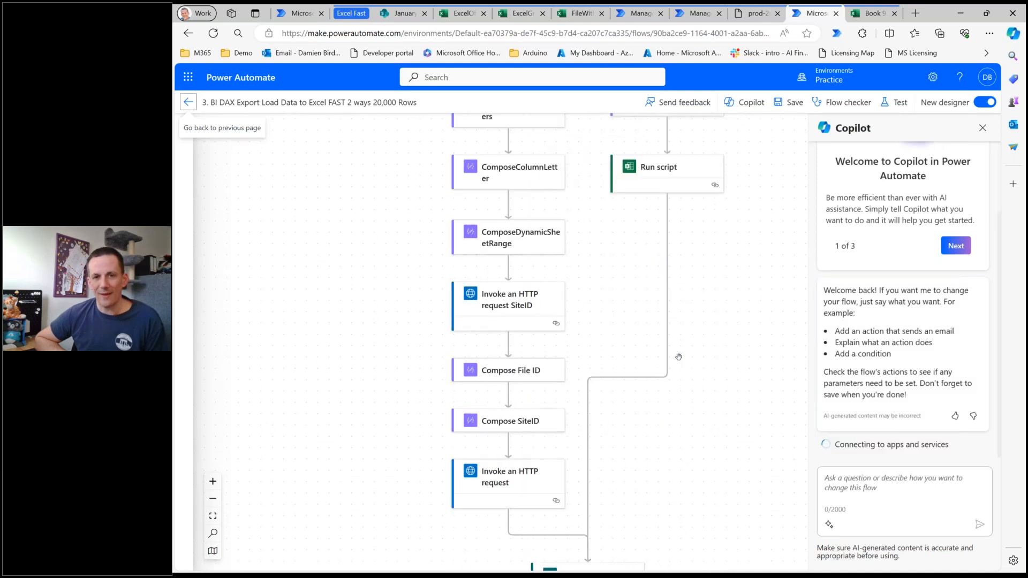
scroll(679, 357, up, 5)
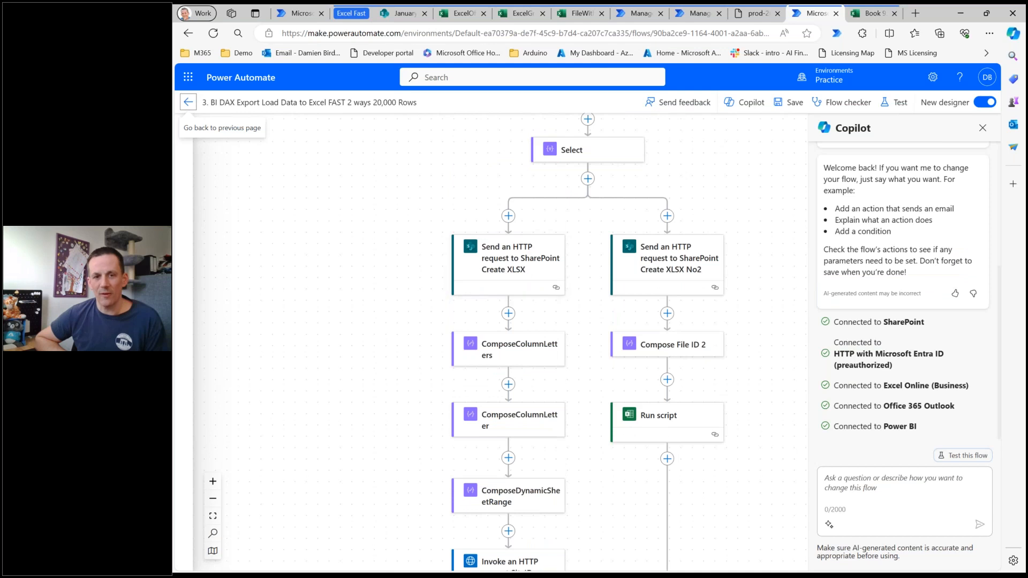
scroll(538, 323, down, 1)
scroll(537, 323, down, 4)
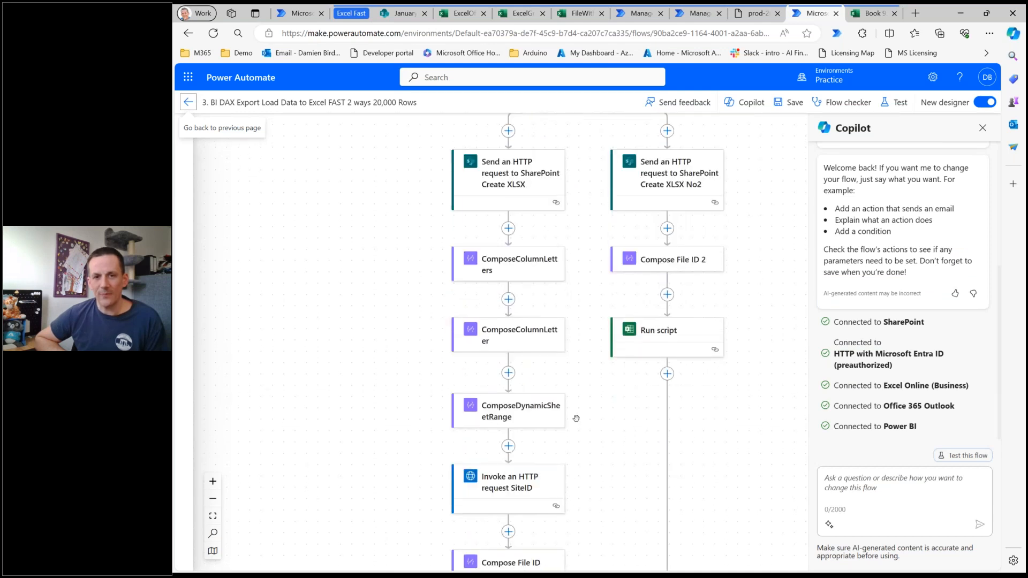
scroll(684, 311, up, 3)
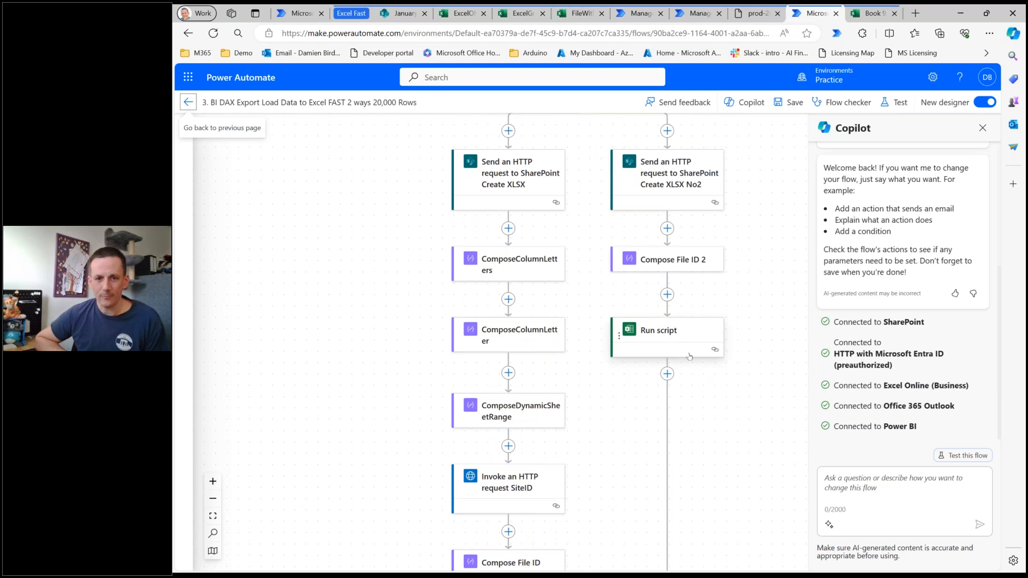
scroll(694, 369, down, 5)
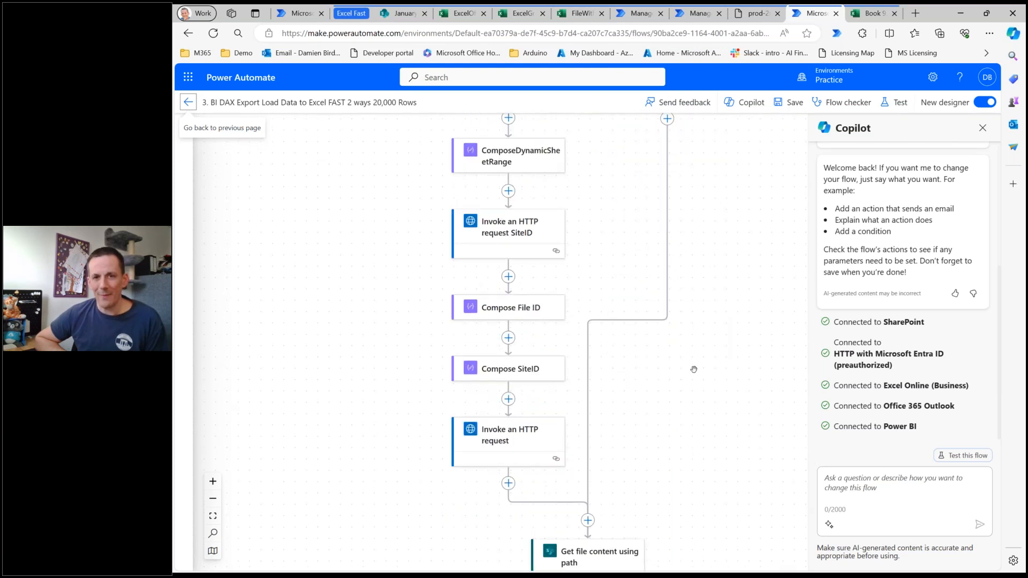
Review the parameters of the closing "Get file content using path" and "Send an email (V2)" actions, then return to the flow's trigger.
scroll(694, 370, down, 3)
click(594, 388)
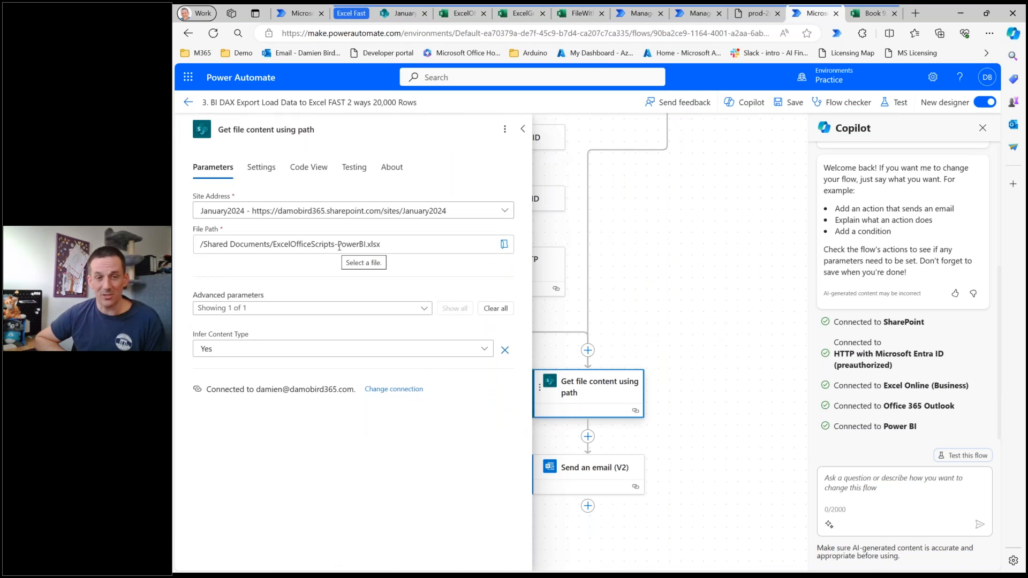
click(592, 476)
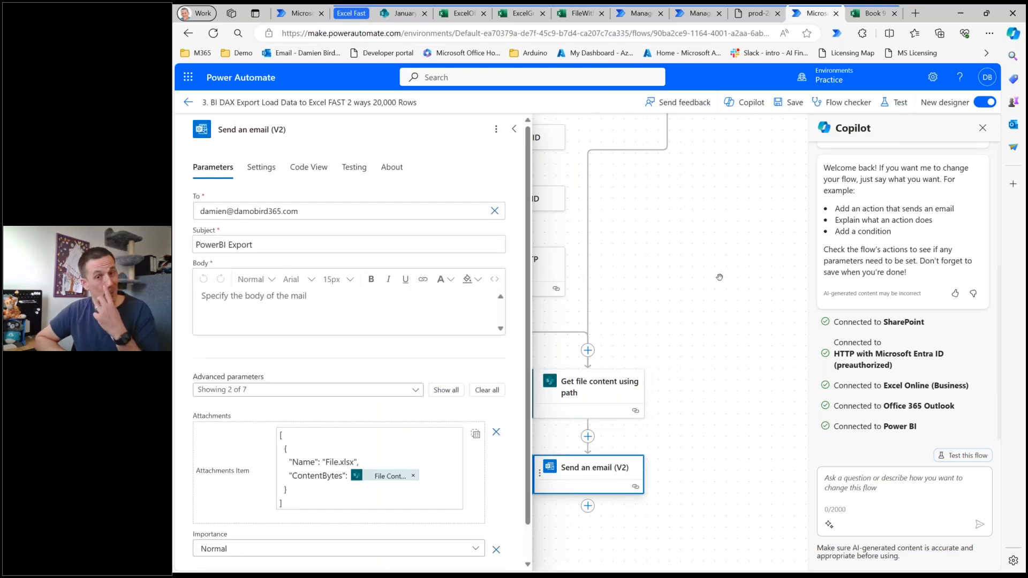
click(682, 274)
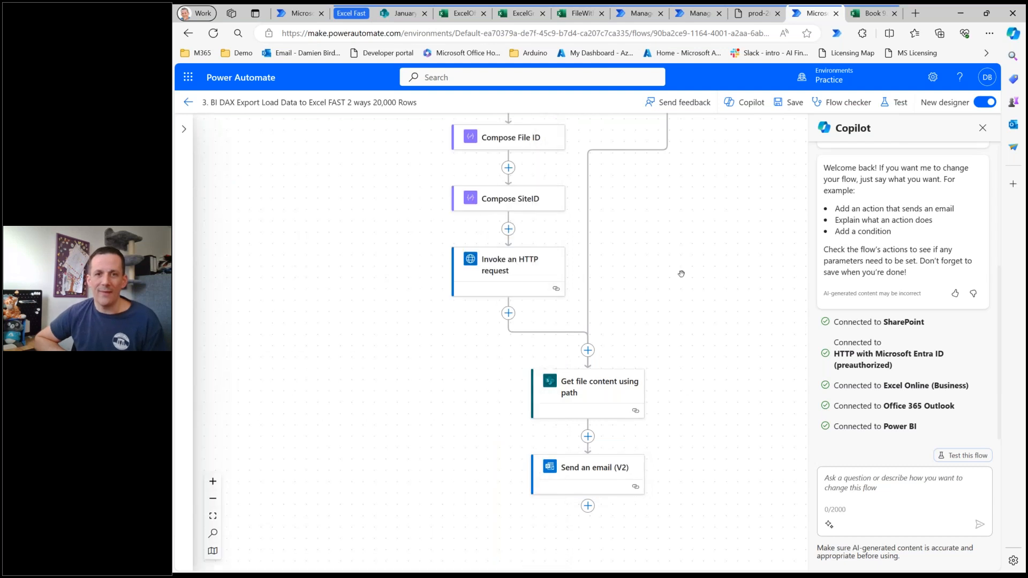
scroll(682, 274, up, 15)
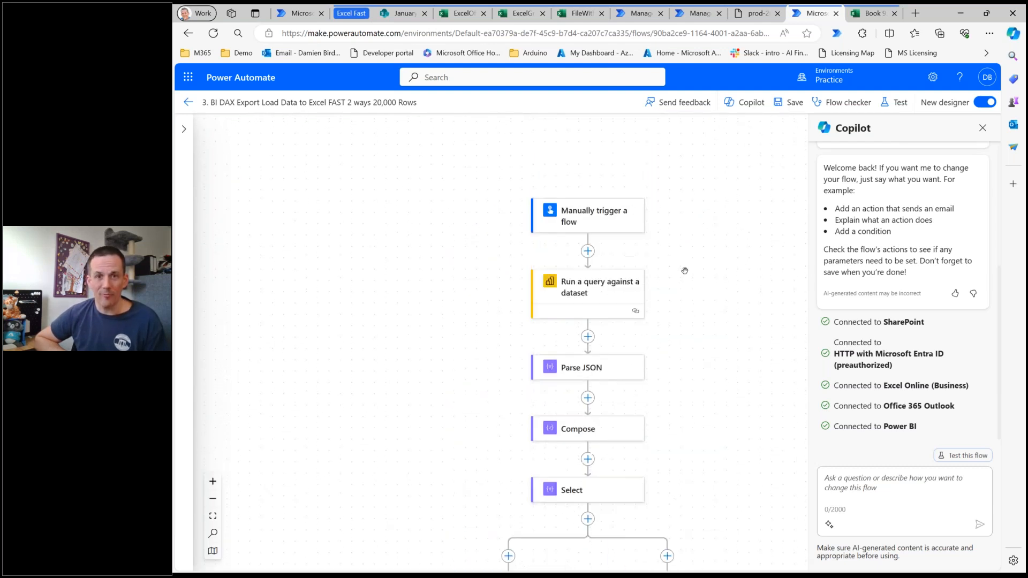
scroll(684, 271, up, 1)
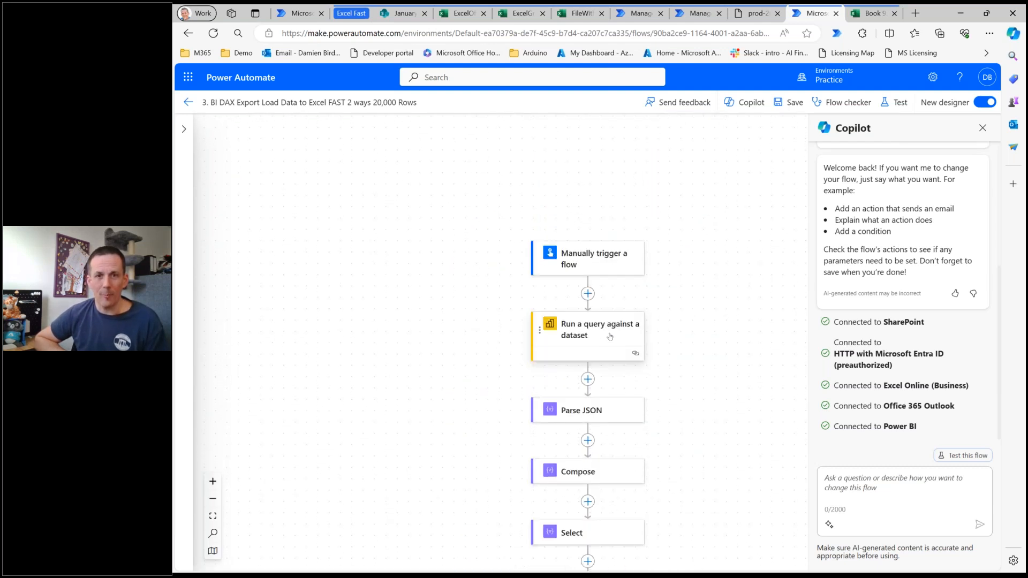
click(915, 14)
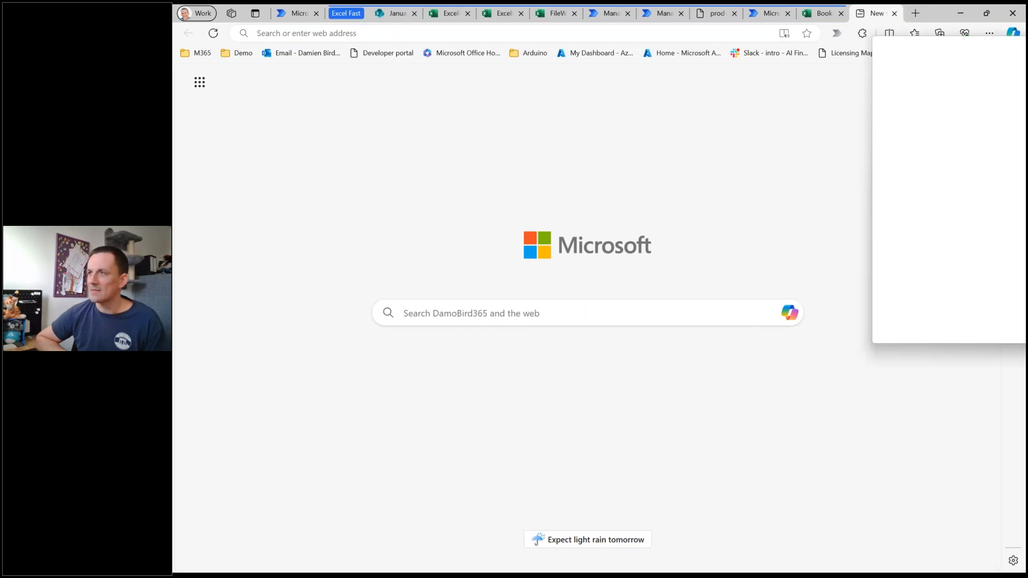
key(ctrl+w)
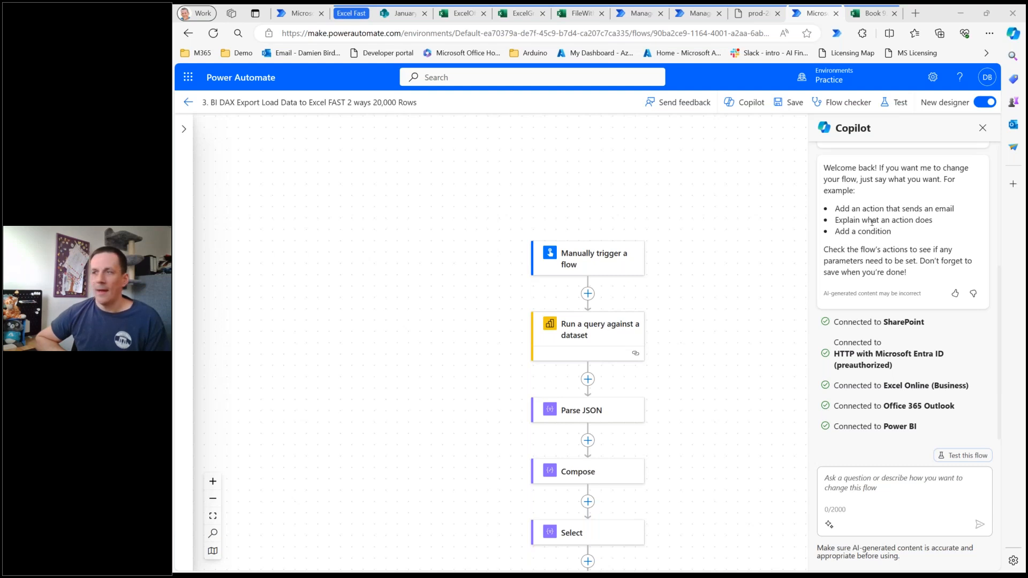
click(460, 308)
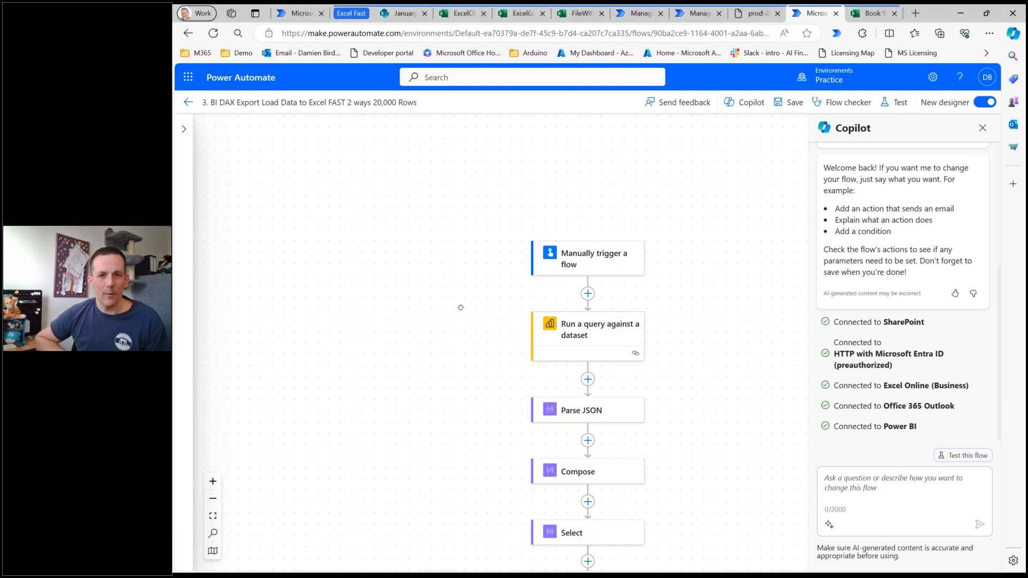
Review the DAX query in "Run a query against a dataset" and the schema in the Parse JSON action.
scroll(441, 239, down, 3)
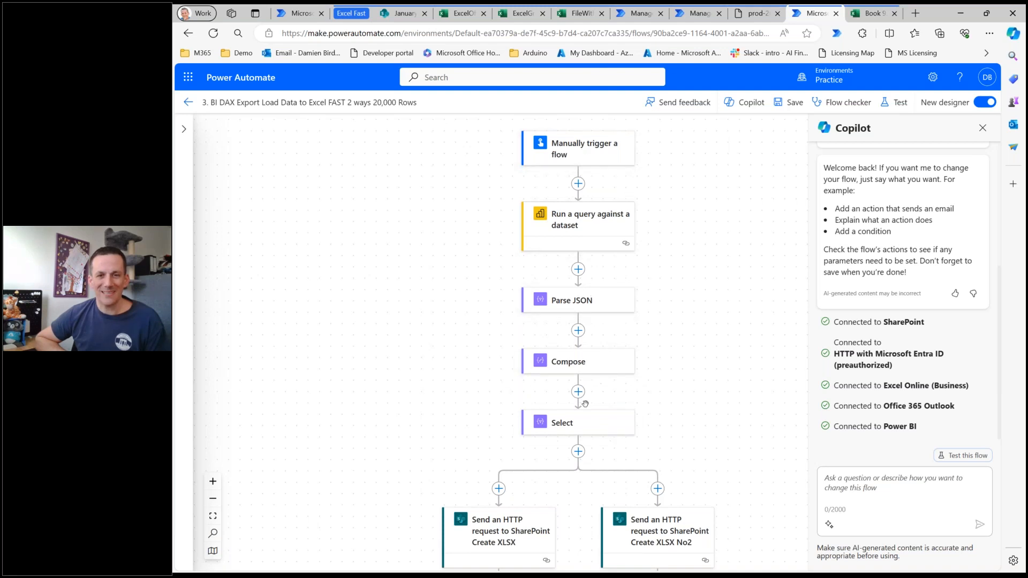
click(591, 227)
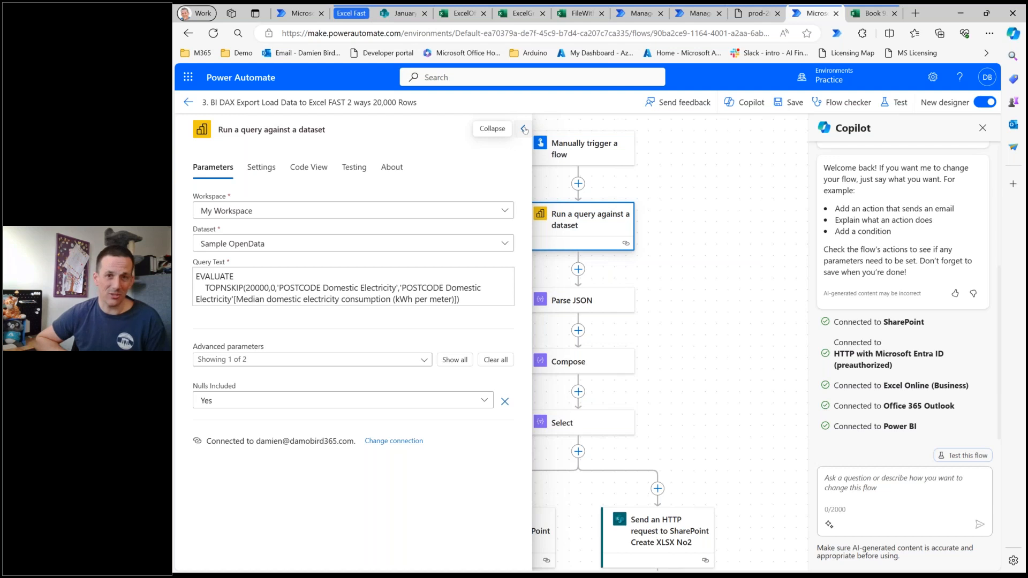
click(578, 308)
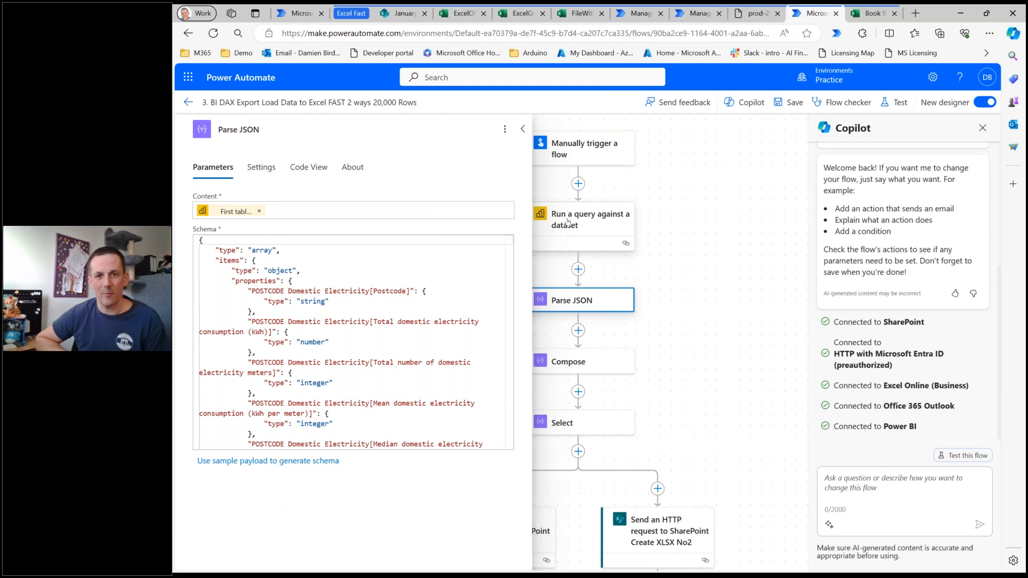
Open the Compose action and examine its nested array of column headings, highlighting the outer and inner brackets.
click(570, 366)
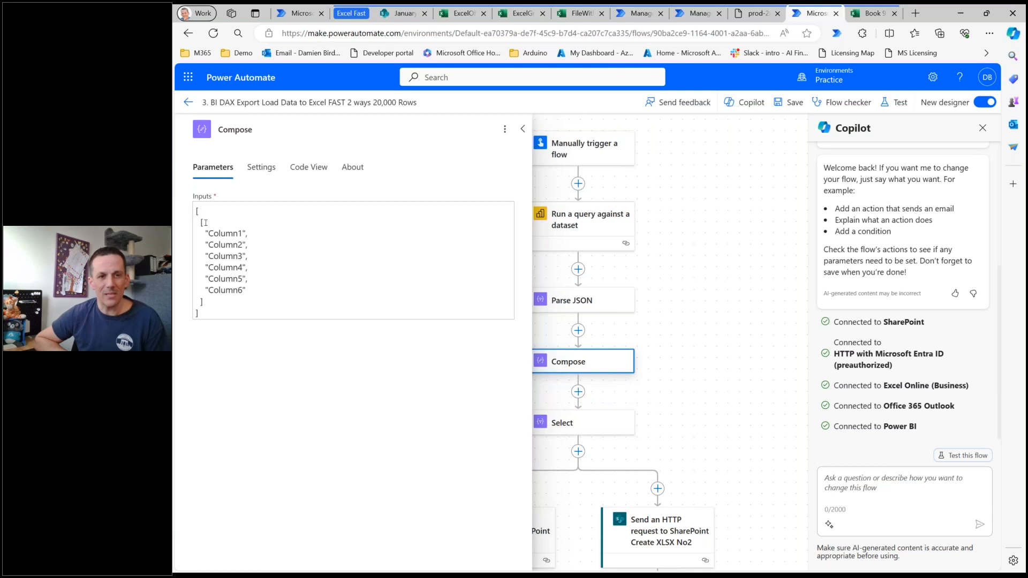
drag(207, 224, 188, 210)
drag(200, 315, 195, 303)
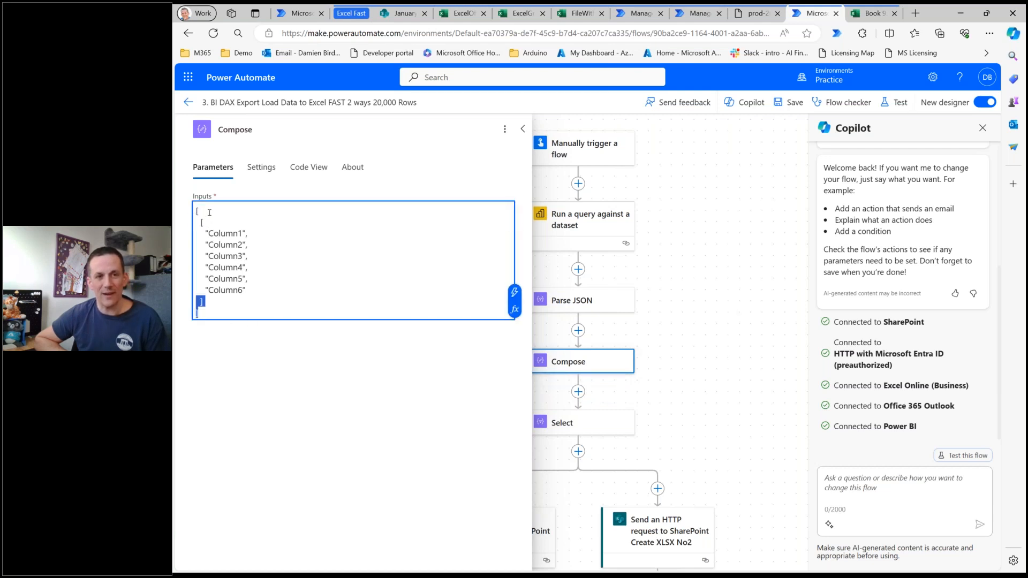
drag(210, 212, 194, 210)
drag(215, 315, 189, 317)
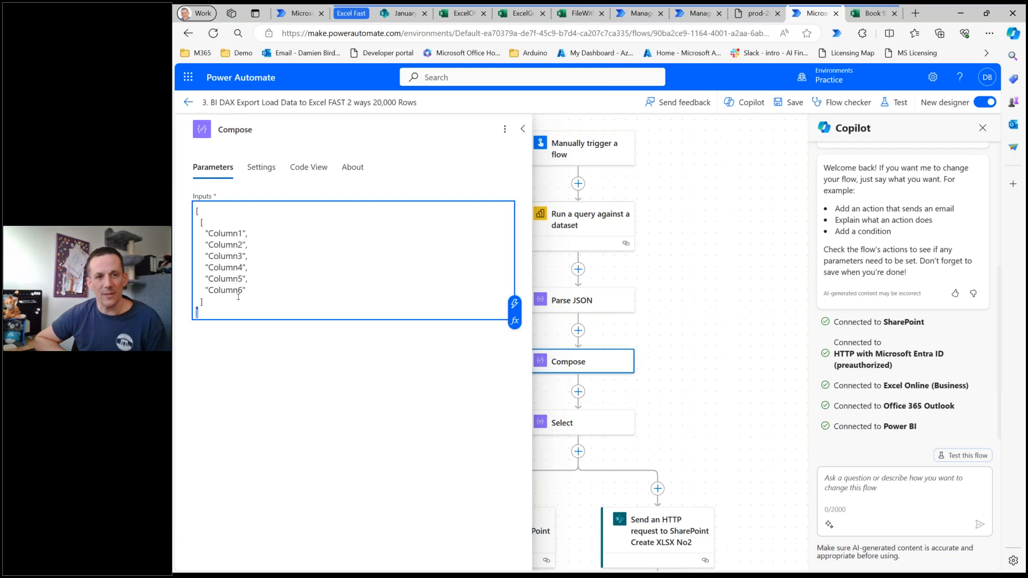
drag(208, 222, 198, 222)
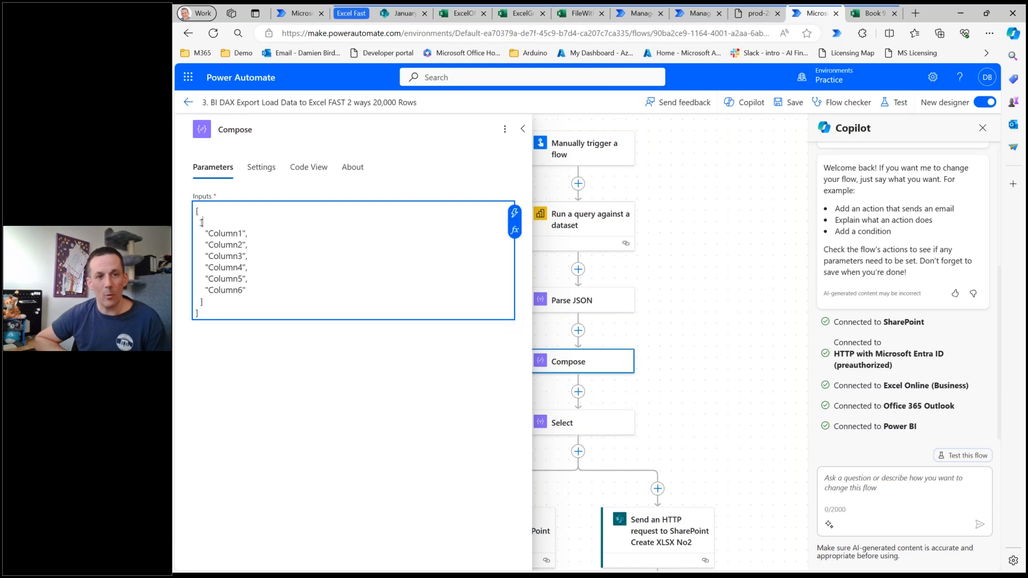
click(214, 304)
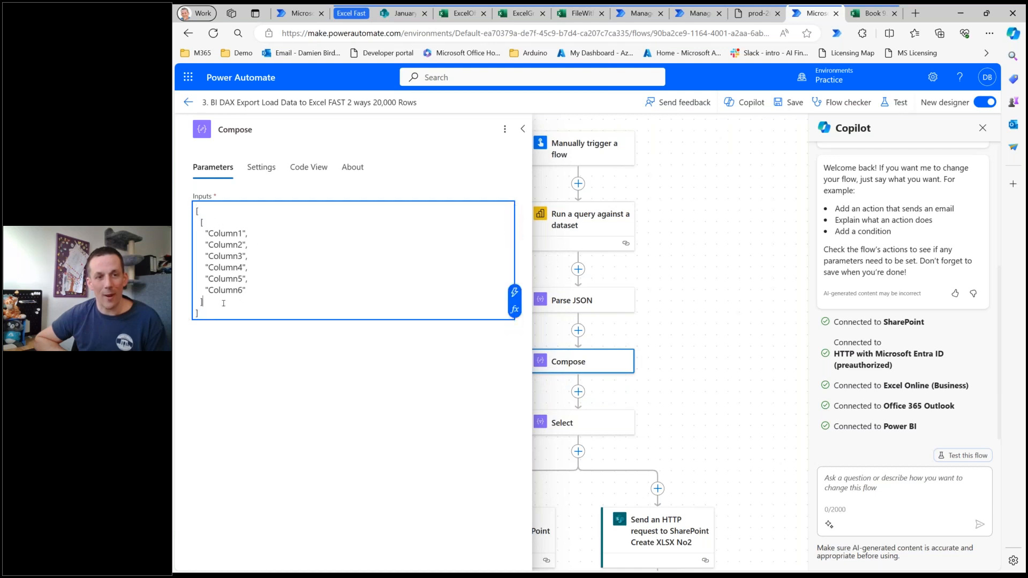
drag(204, 302, 180, 222)
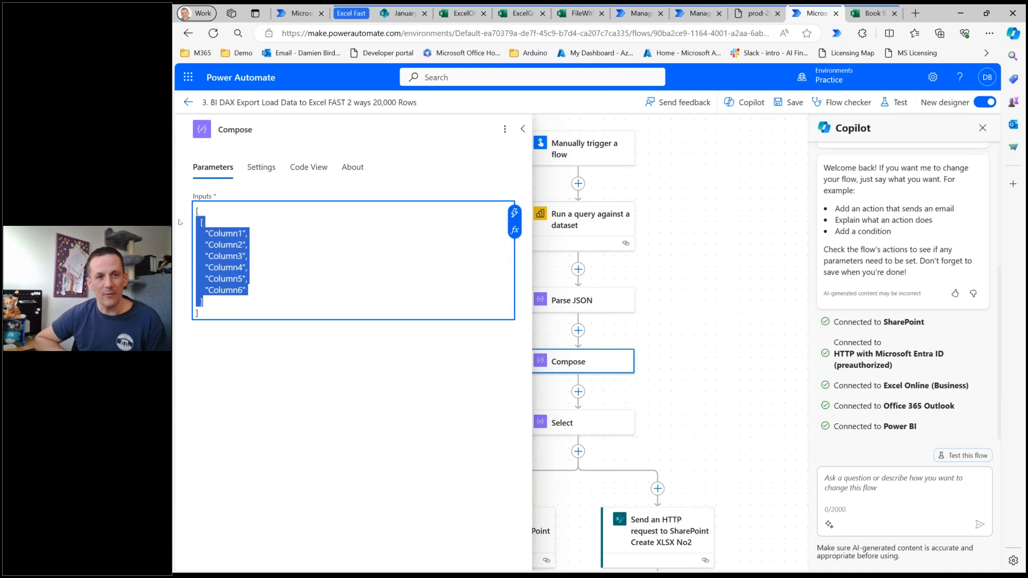
Open the Select action and examine how its Map array lists the parsed JSON body fields.
click(601, 426)
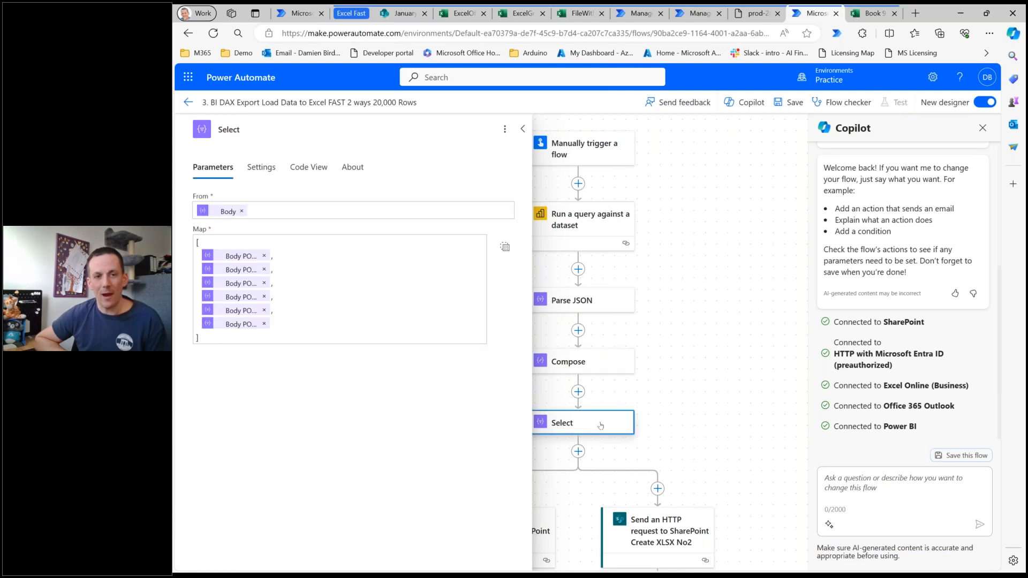
click(219, 249)
click(219, 339)
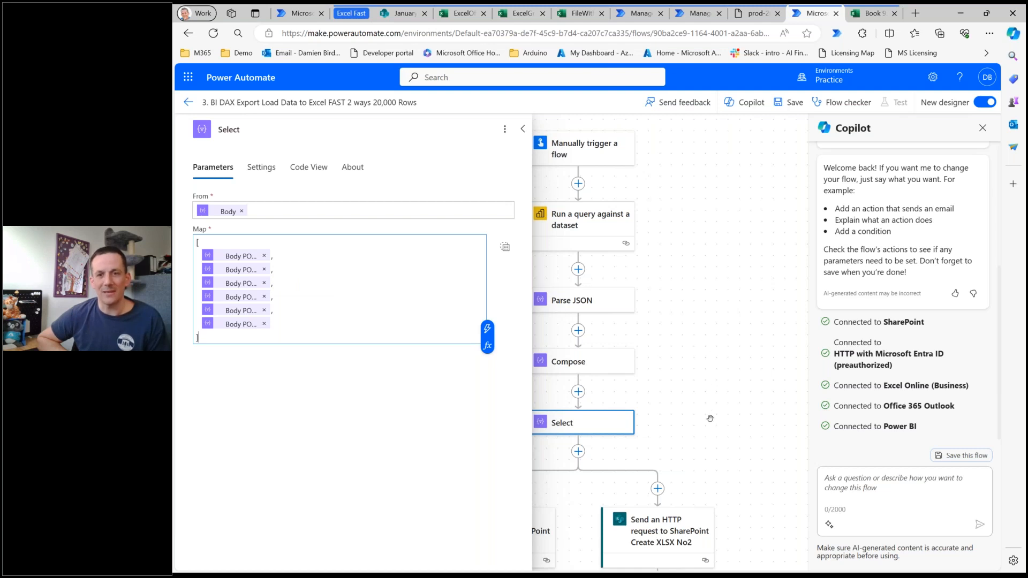
Open "Send an HTTP request to SharePoint Create XLSX" in the Graph API branch and check the file name in its Uri.
drag(725, 378, 744, 317)
scroll(744, 317, down, 3)
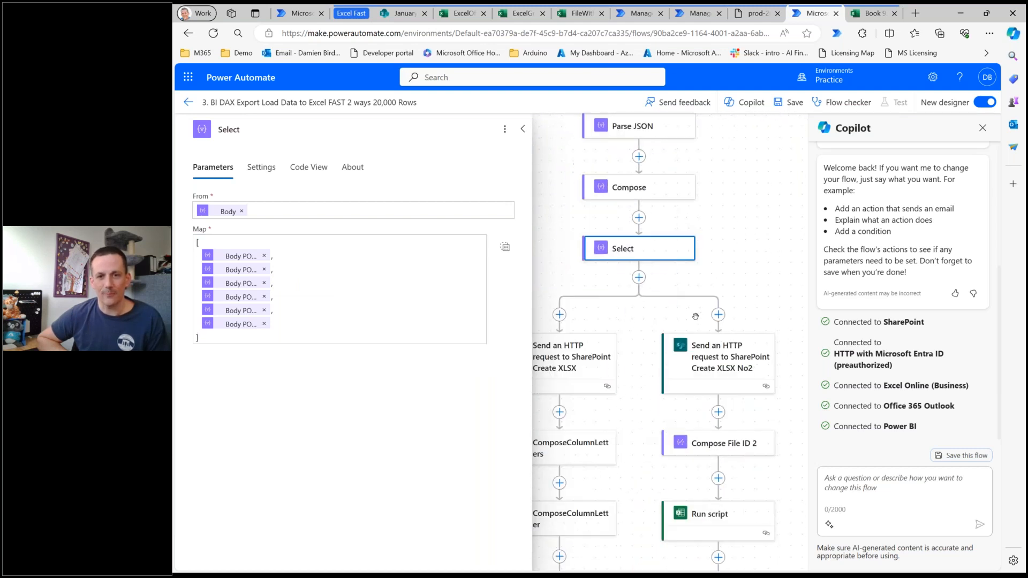
click(576, 363)
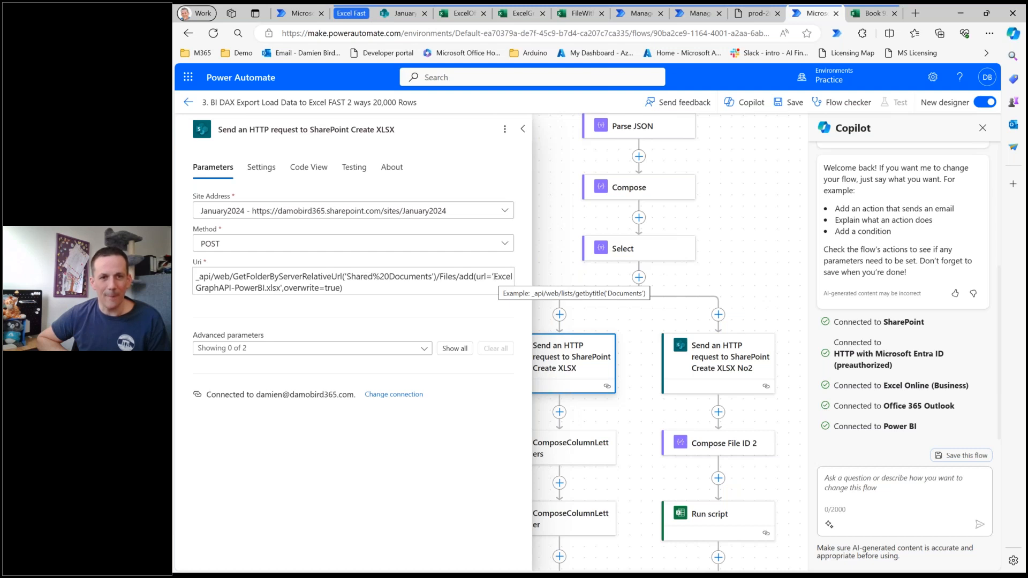
Check the file names in the Uri of both SharePoint Create XLSX requests, then close the action details.
triple_click(254, 288)
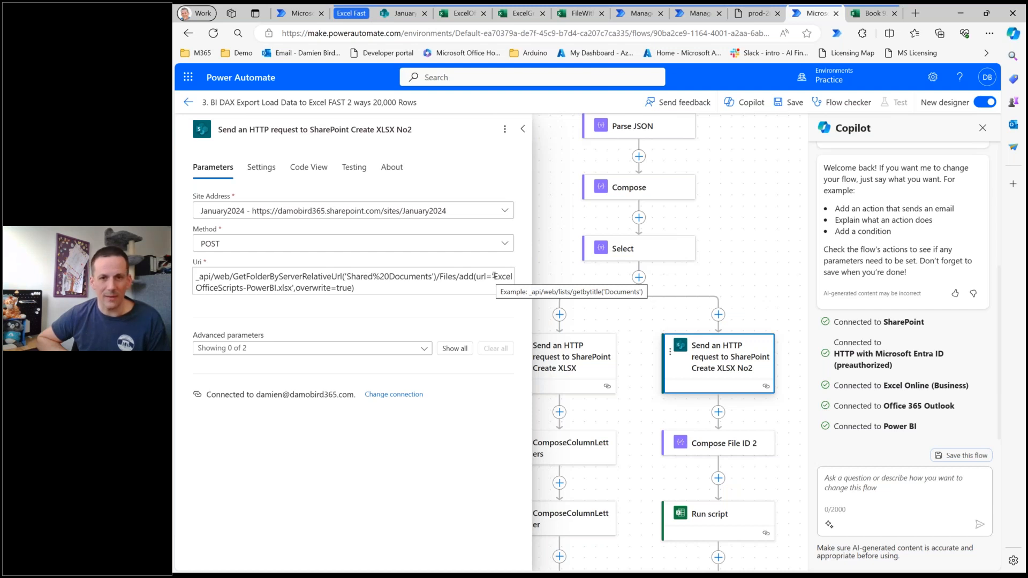
click(766, 229)
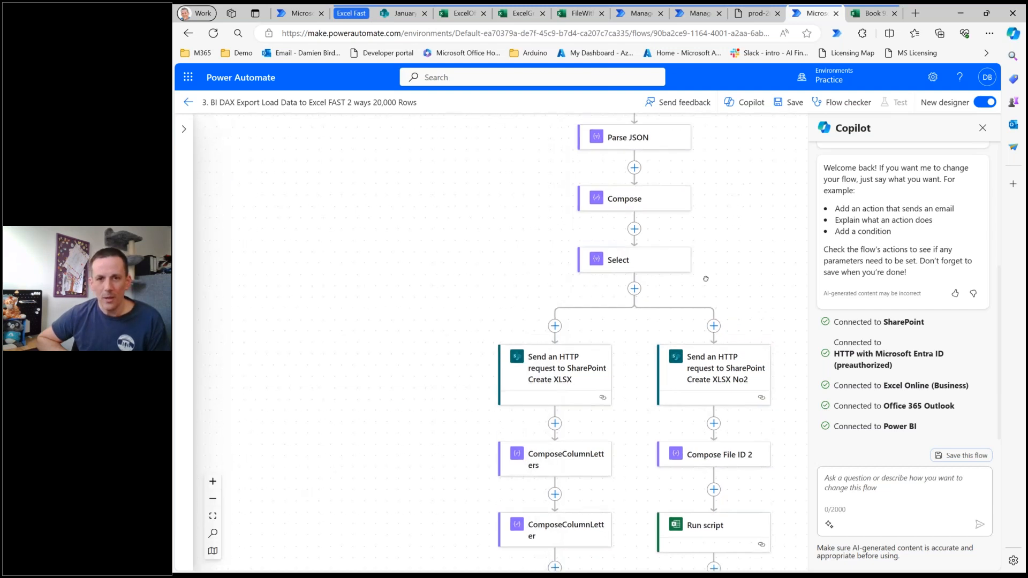
scroll(706, 279, up, 3)
scroll(742, 366, down, 5)
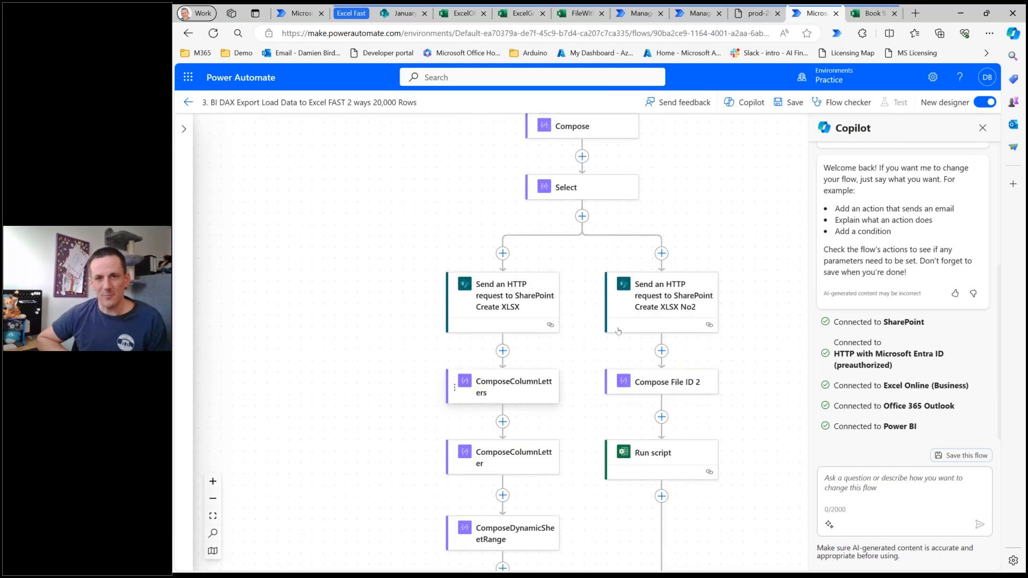
scroll(618, 331, up, 2)
Save the flow "3. BI DAX Export Load Data to Excel FAST 2 ways 20,000 Rows" and start a manual test run.
key(ctrl+s)
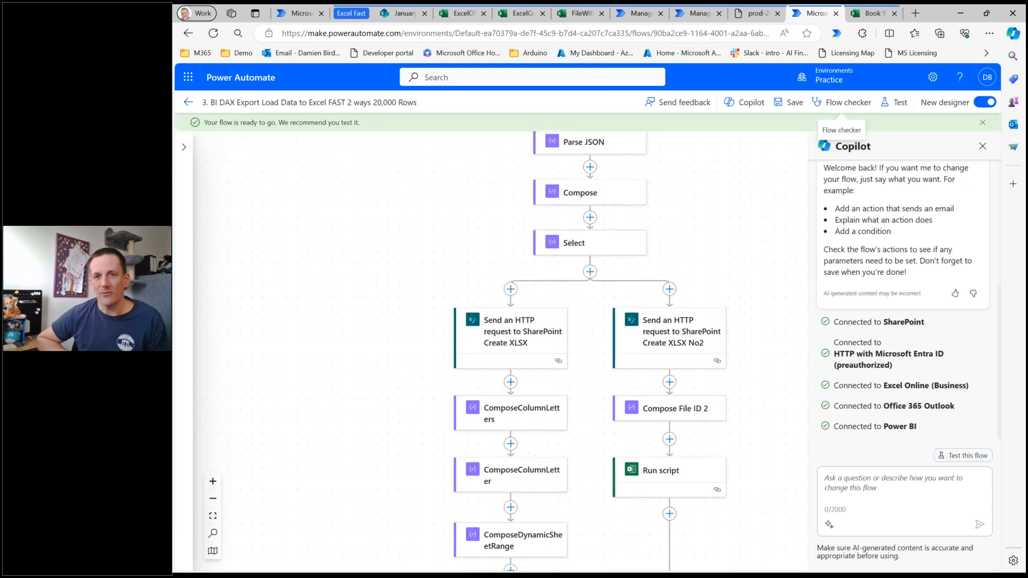
click(894, 104)
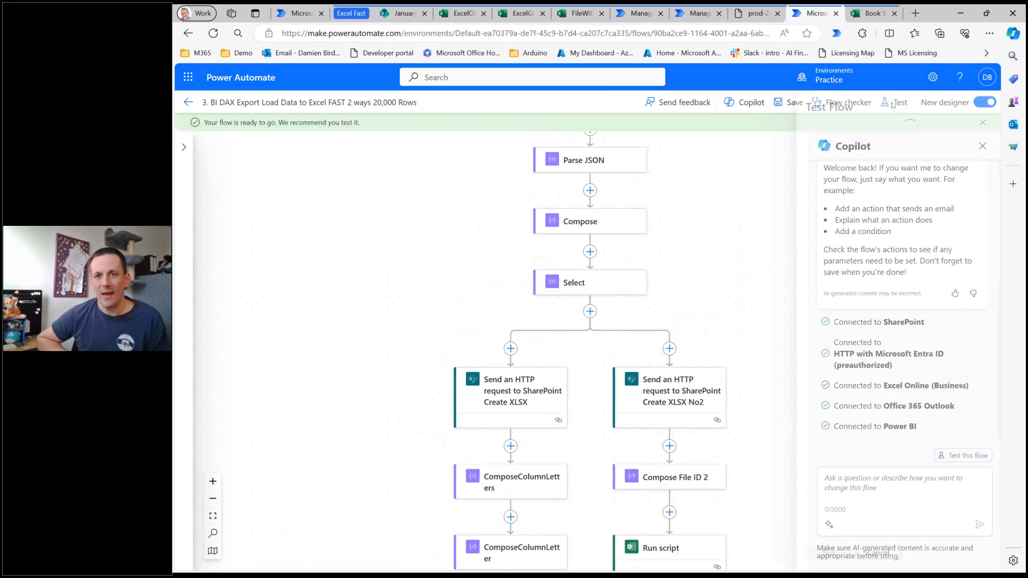
click(814, 555)
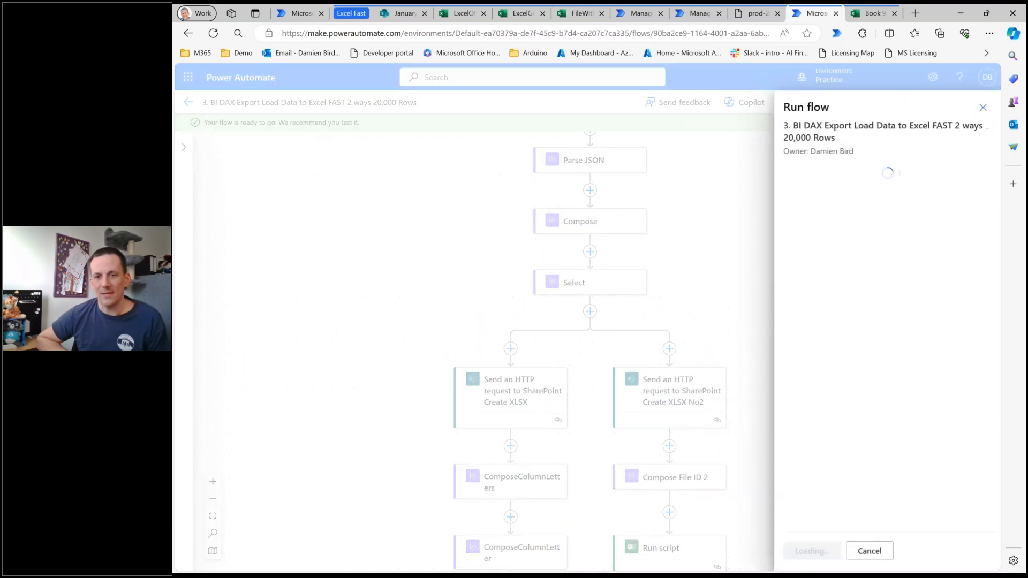
click(811, 552)
click(806, 551)
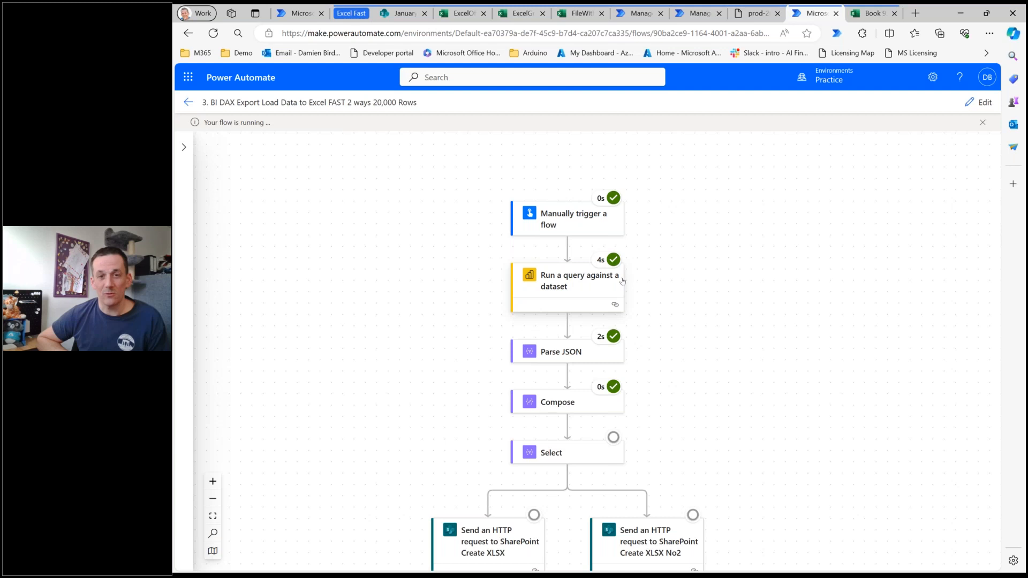
Follow the test run through both parallel branches down to the "Send an email (V2)" action.
mouse_move(613, 261)
drag(719, 400, 752, 322)
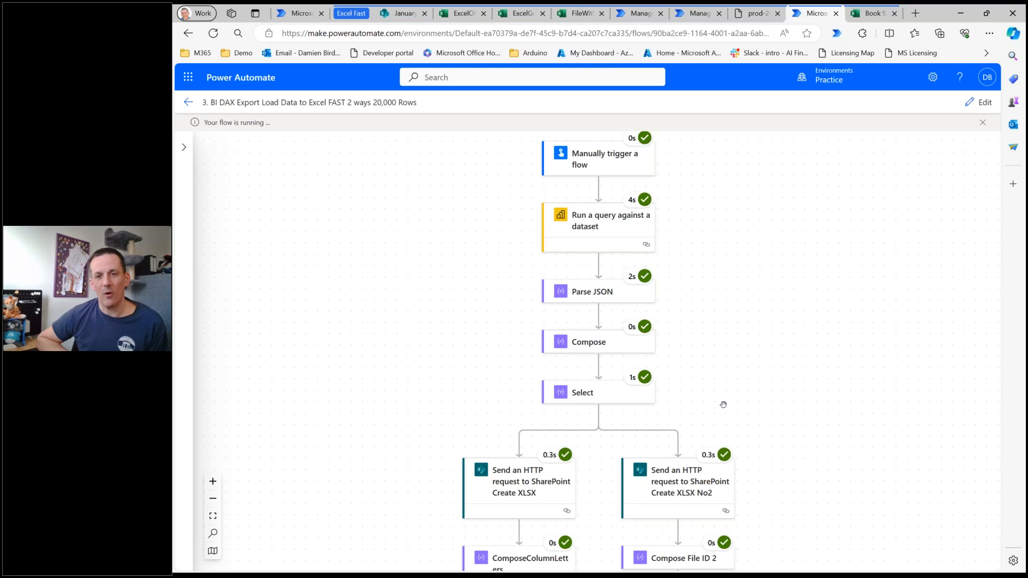
scroll(724, 405, down, 6)
scroll(782, 375, down, 3)
scroll(696, 268, up, 1)
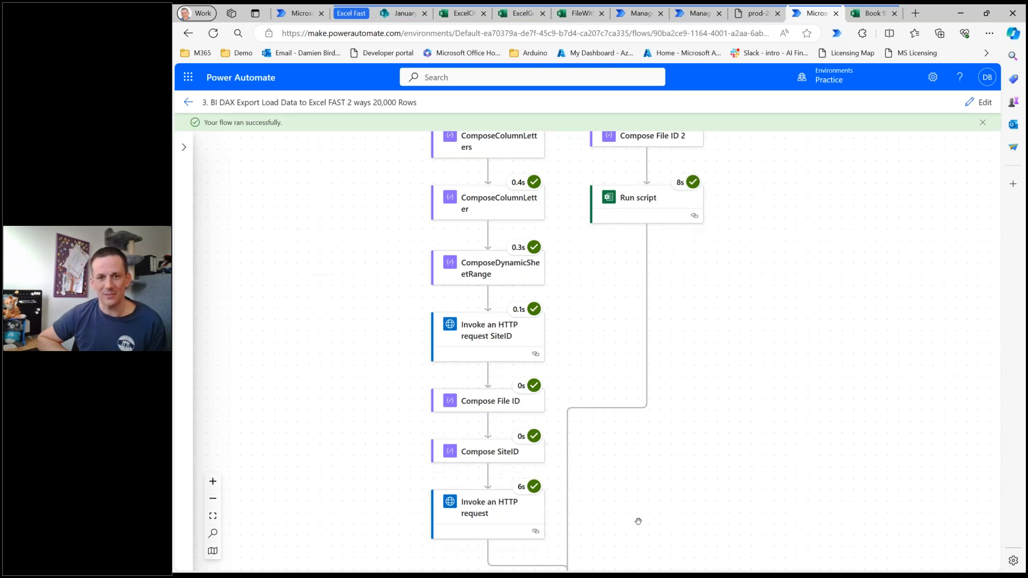
scroll(641, 510, down, 4)
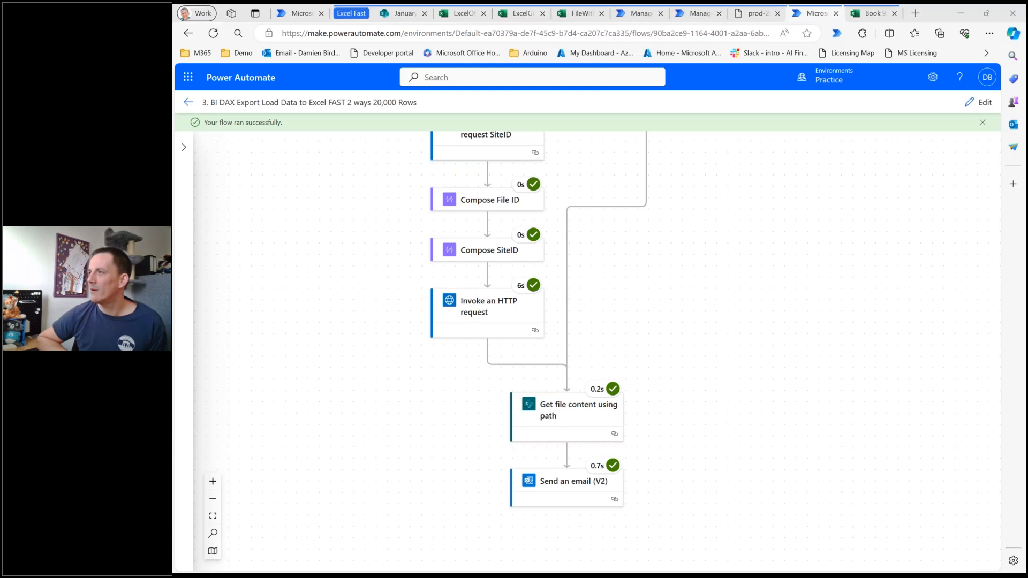
Bring up the "PowerBI Export" email, preview its File.xlsx attachment, and maximise the window.
drag(1026, 189, 527, 95)
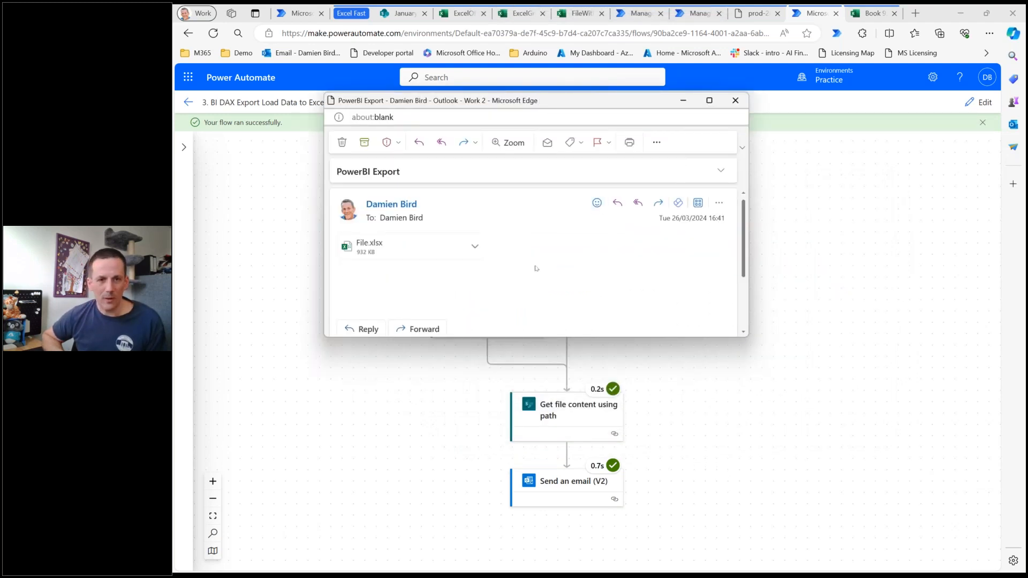
click(409, 252)
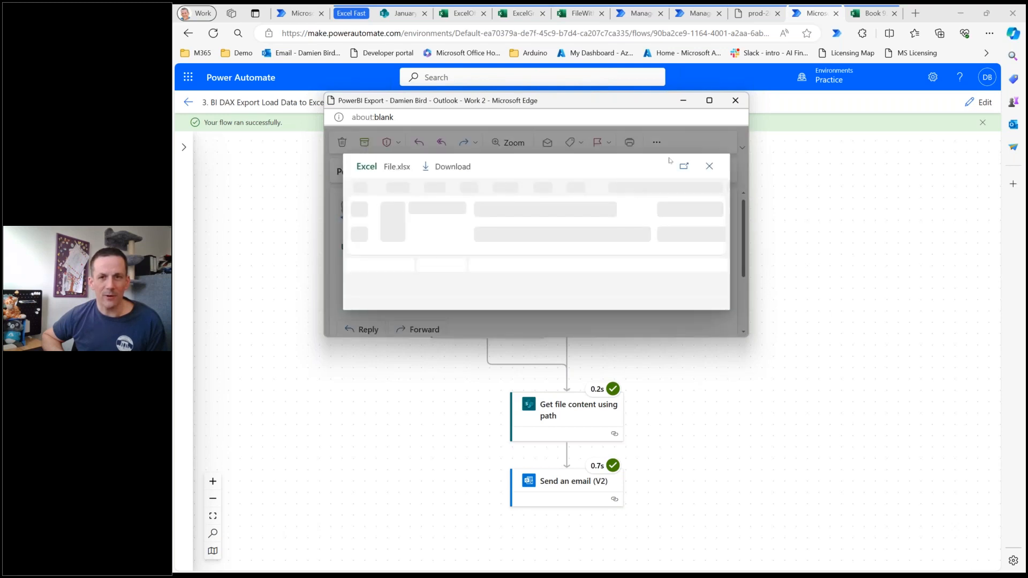
click(710, 101)
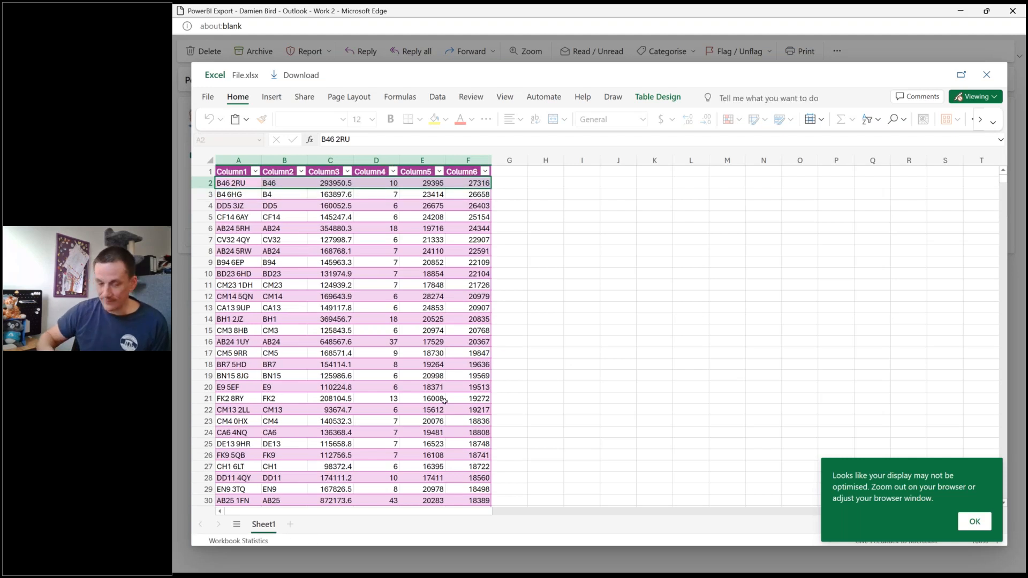
Inspect the last row and the column headers of File.xlsx, then close the preview and the email.
key(ctrl+End)
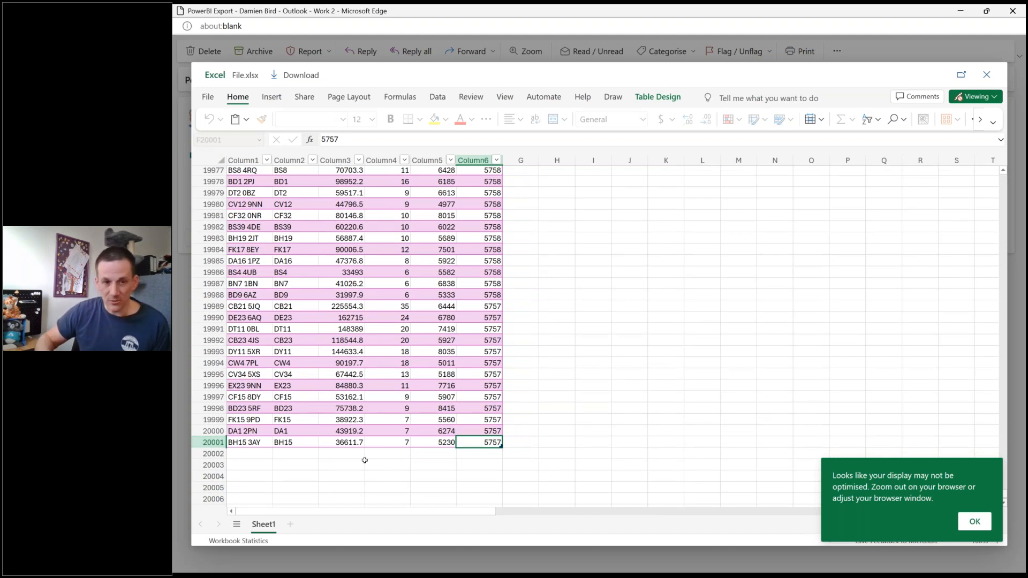
key(ctrl+Home)
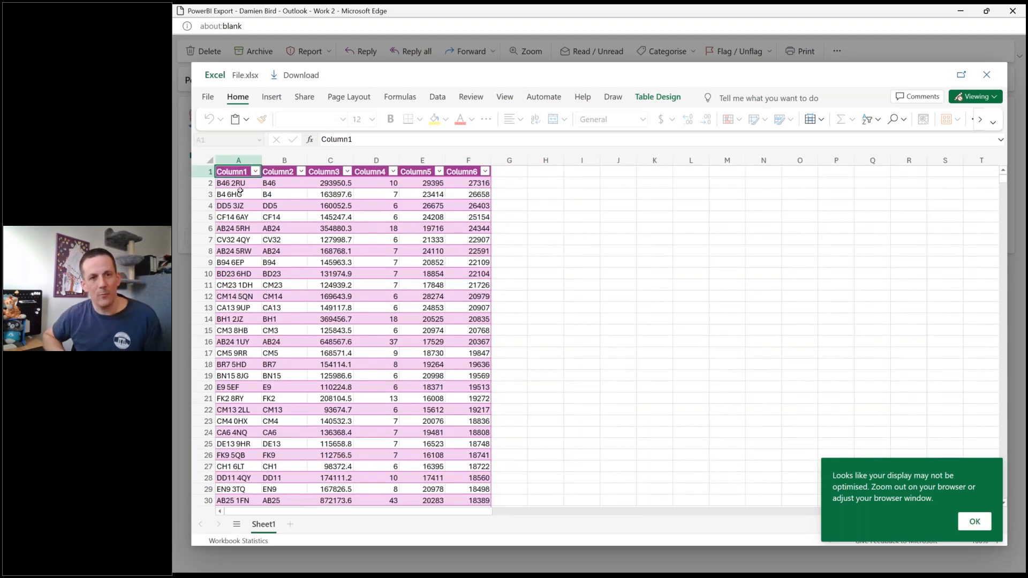
click(471, 172)
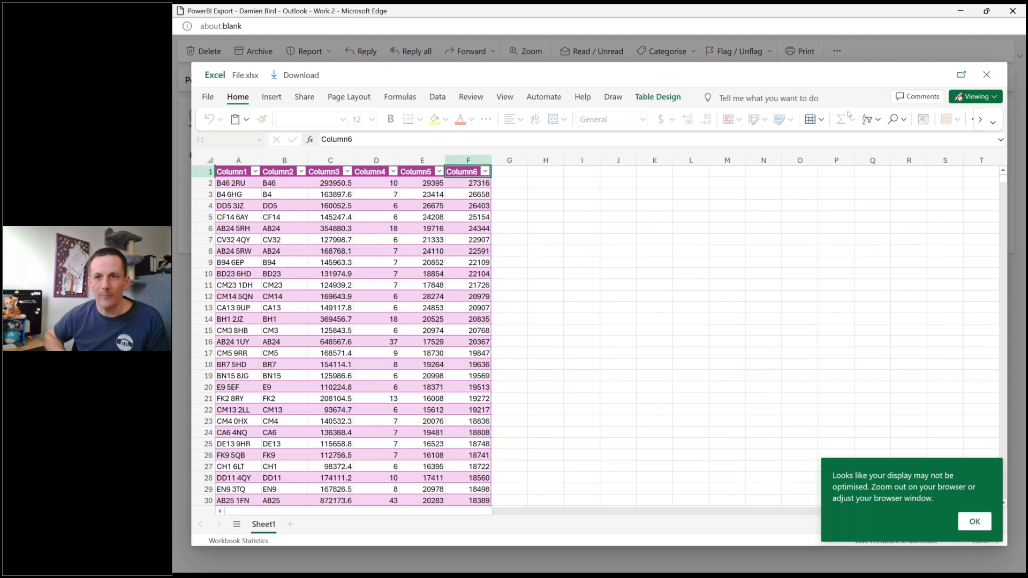
click(987, 75)
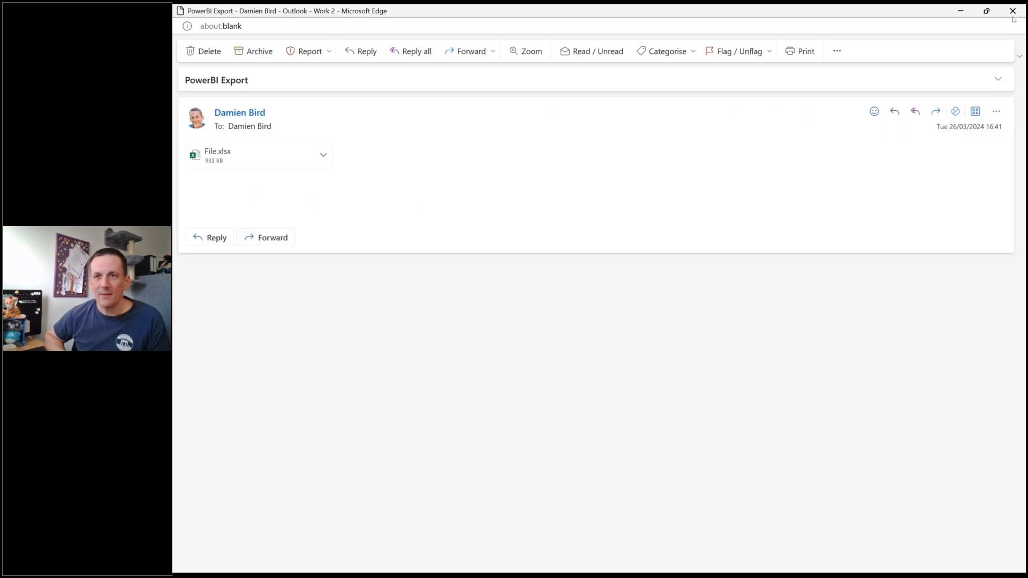
click(1012, 11)
Review the completed run's action durations and open the run details of "Invoke an HTTP request" in the Graph API branch.
scroll(699, 297, up, 2)
scroll(700, 312, up, 5)
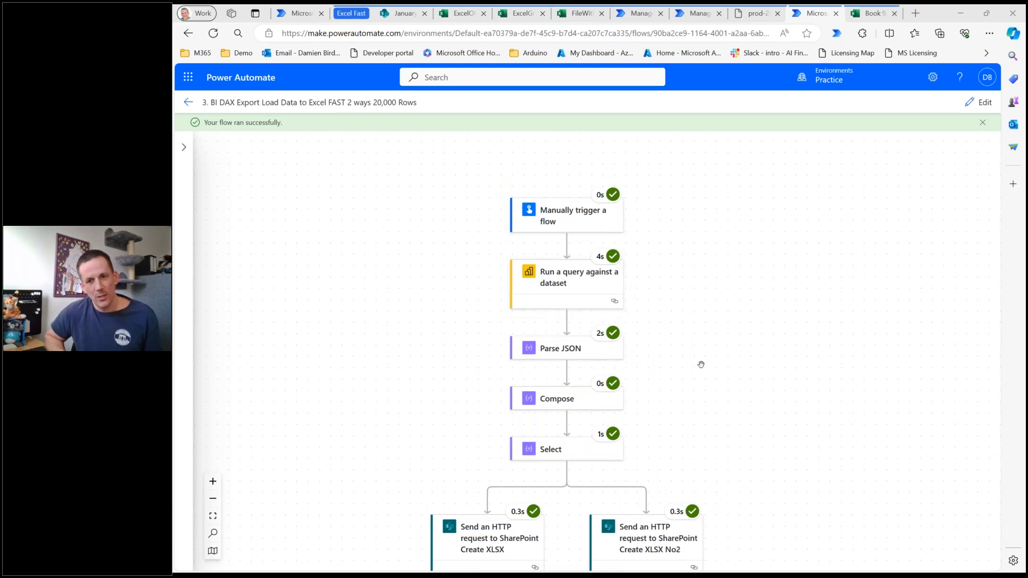
scroll(700, 362, down, 2)
scroll(568, 431, down, 5)
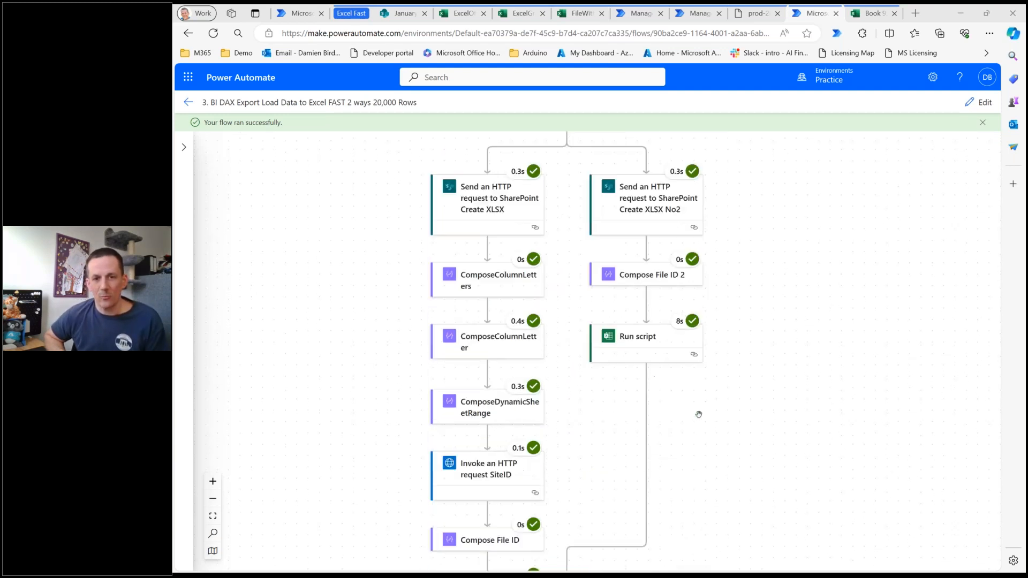
scroll(567, 431, down, 2)
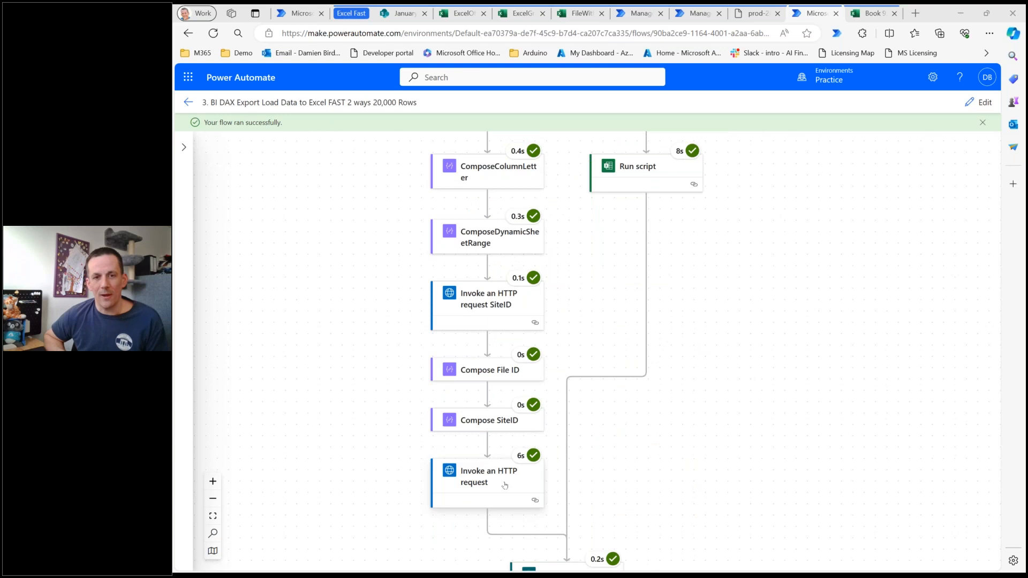
click(504, 485)
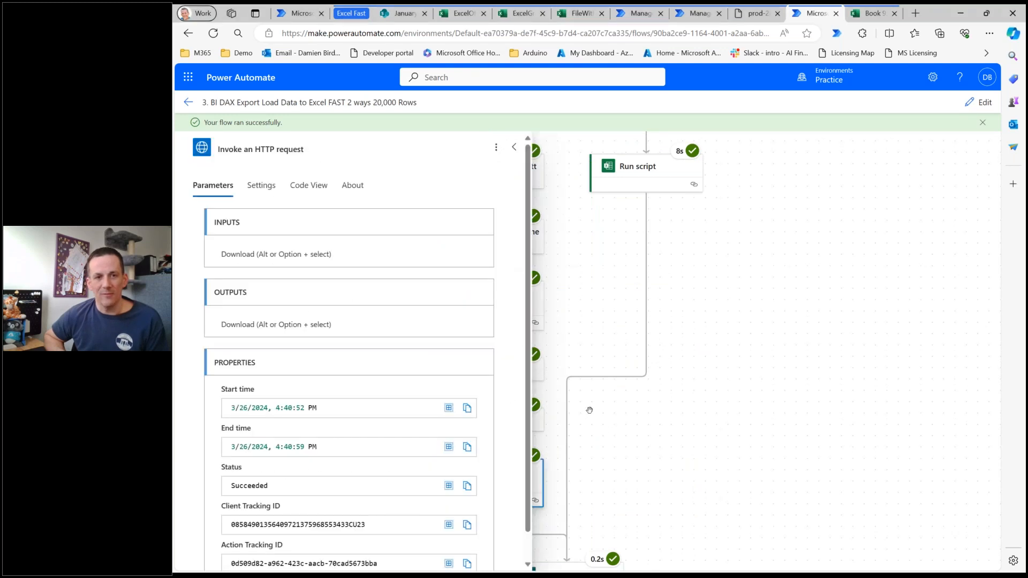
Open the "Run script" run details, examine its outputs and start and end times, then close them.
click(640, 180)
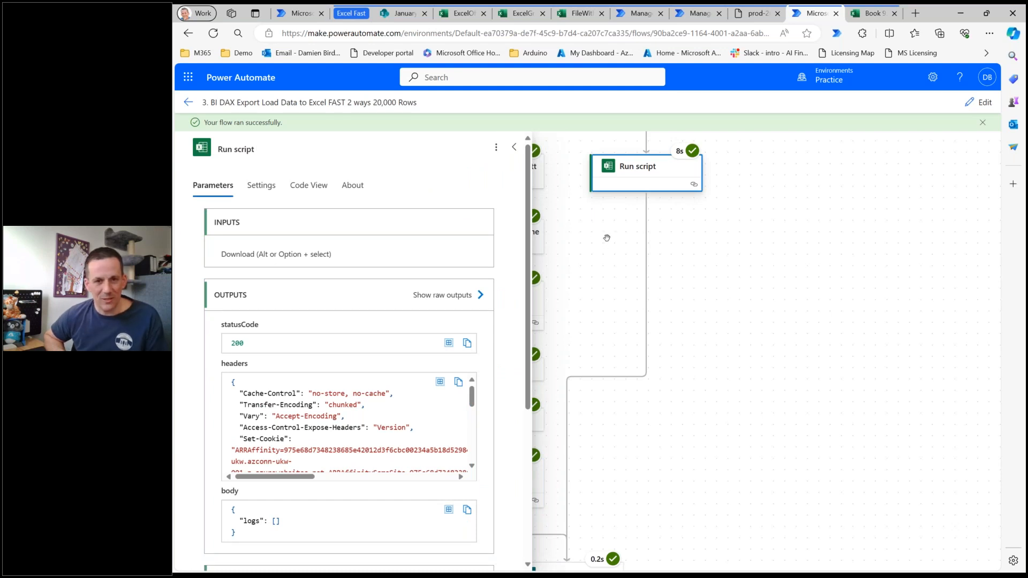
scroll(637, 284, down, 2)
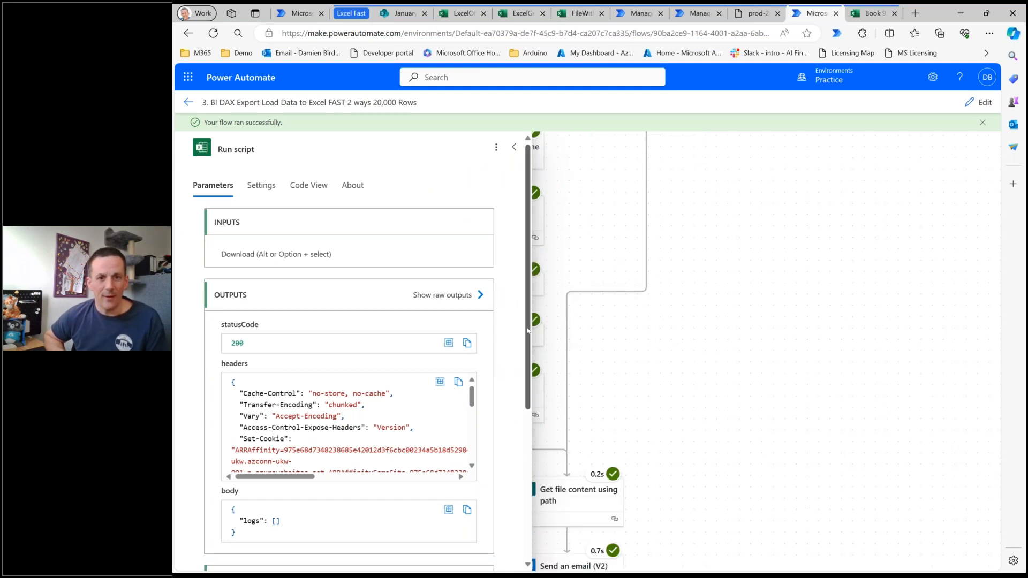
scroll(529, 334, down, 5)
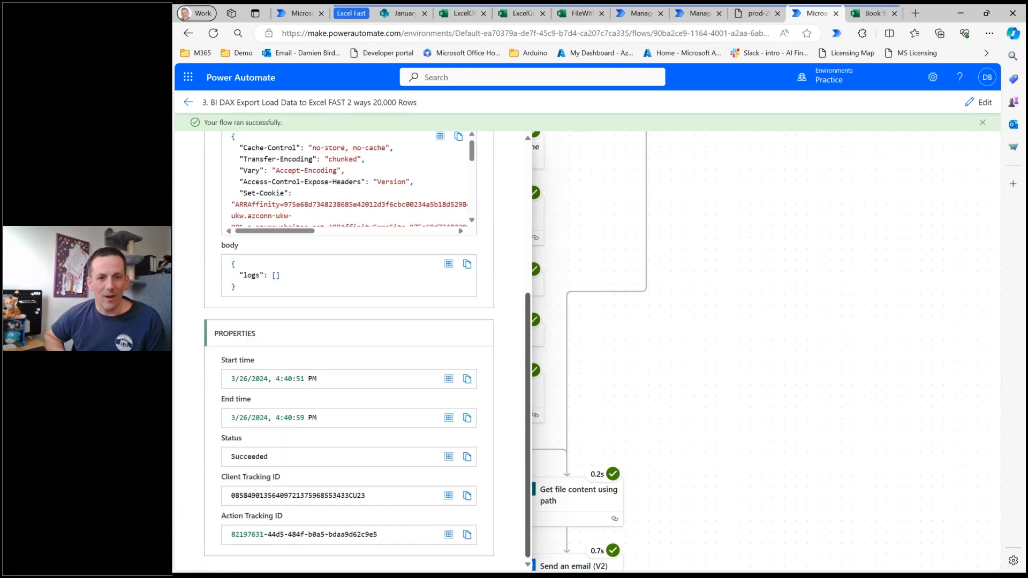
click(747, 402)
scroll(702, 373, down, 5)
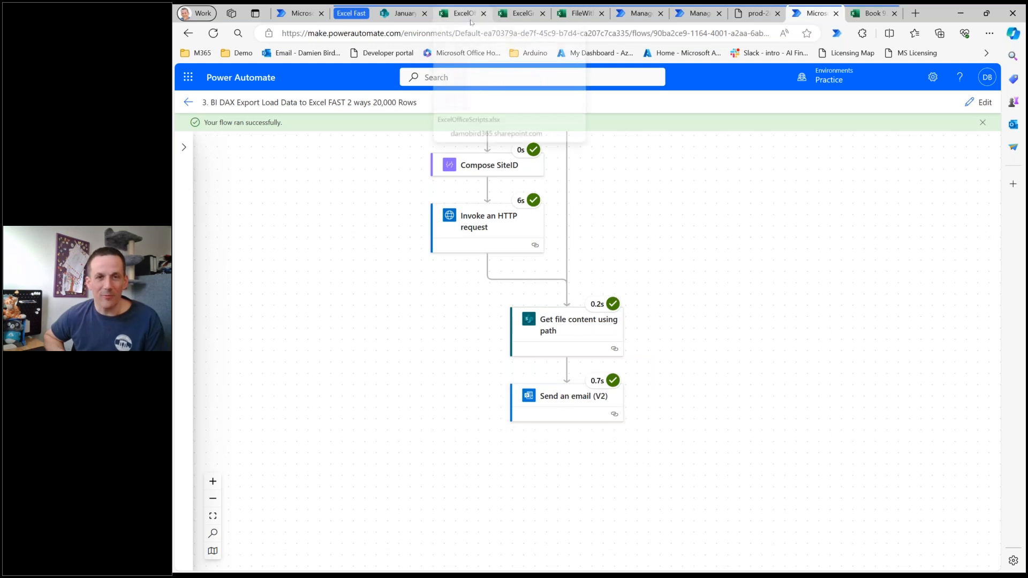
Revisit the ExcelOfficeScripts and ExcelGraphAPI workbooks and the "Add Data to Excel from Array" script in Book 9.
mouse_move(462, 18)
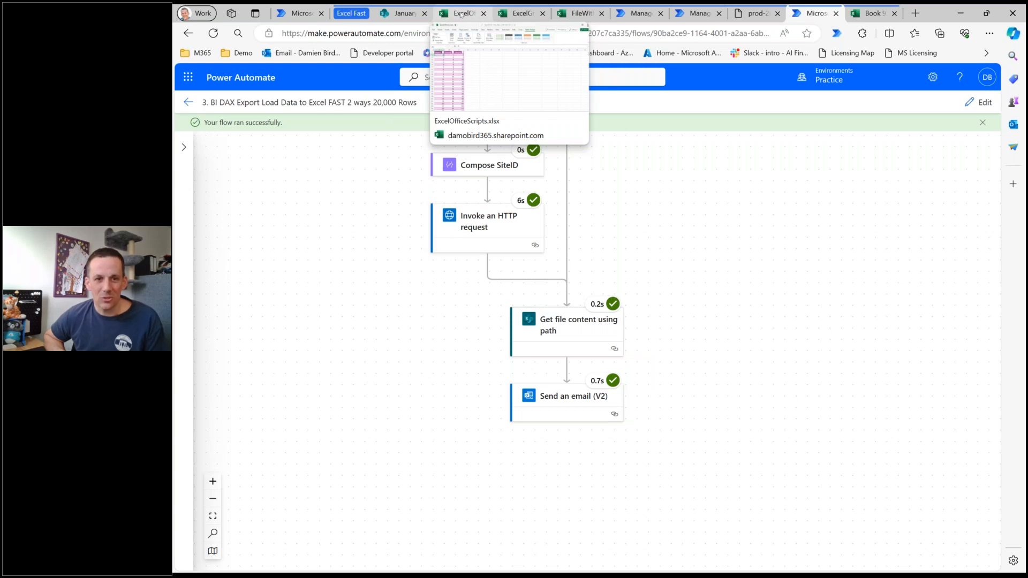
click(461, 14)
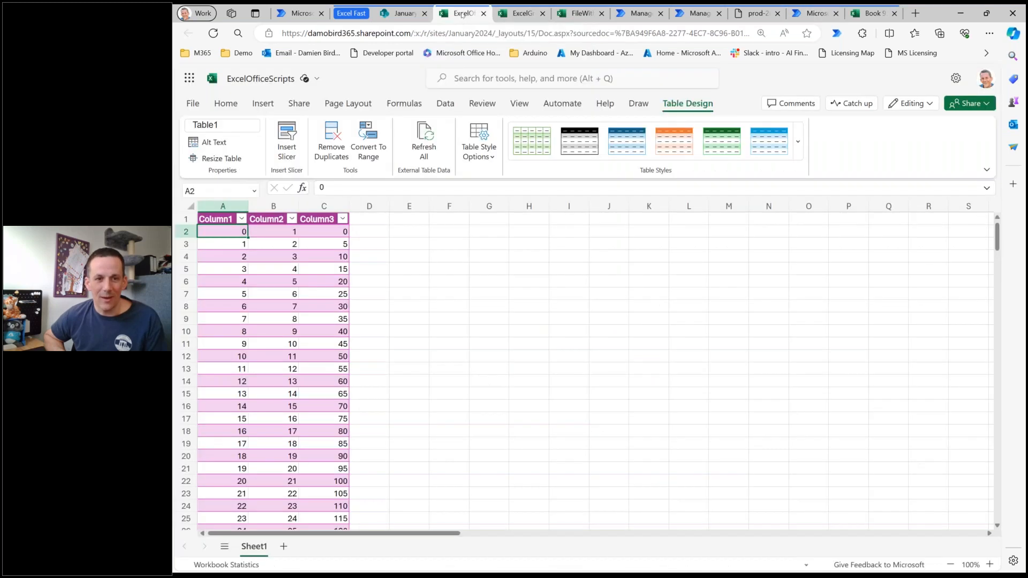
click(528, 15)
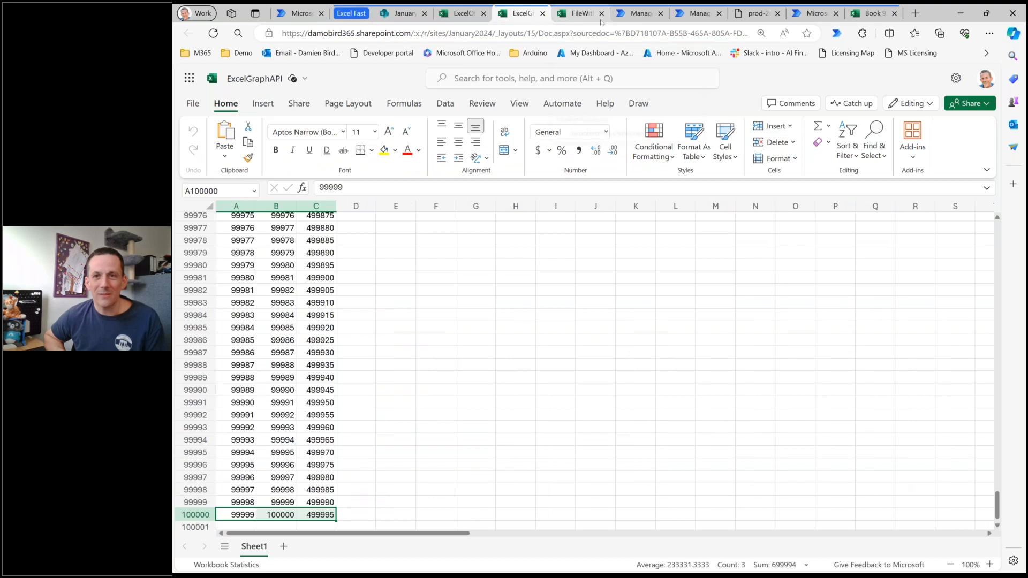
click(868, 16)
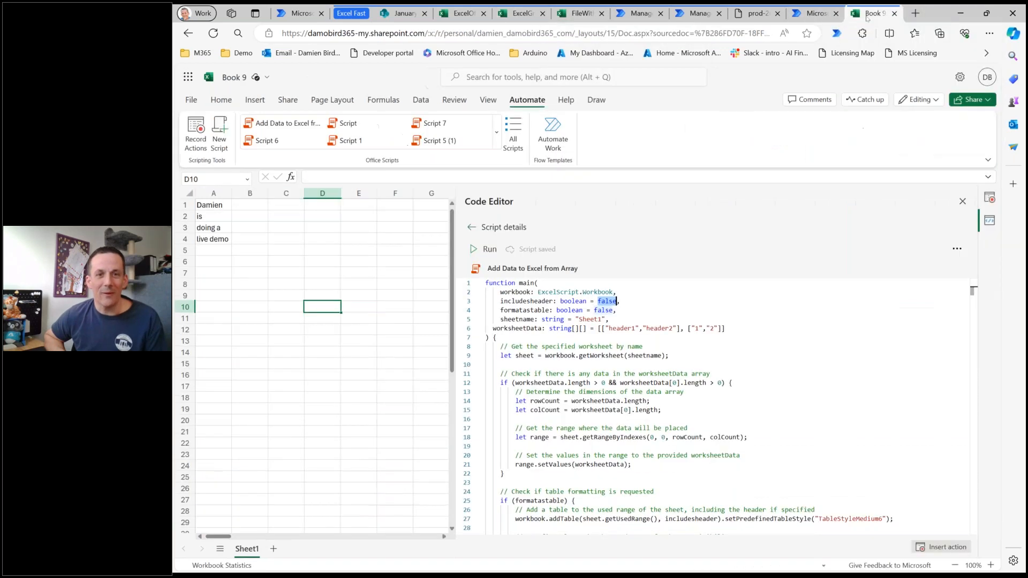
Go to the last filled rows of the FileWithATable workbook to check the slow flow's loading progress.
click(581, 13)
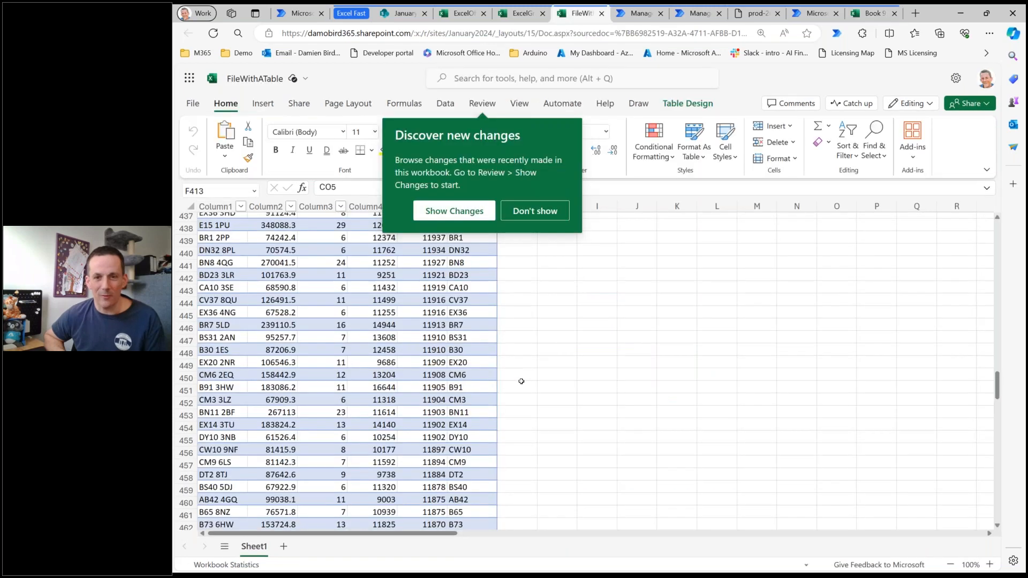
scroll(523, 382, down, 7)
click(454, 380)
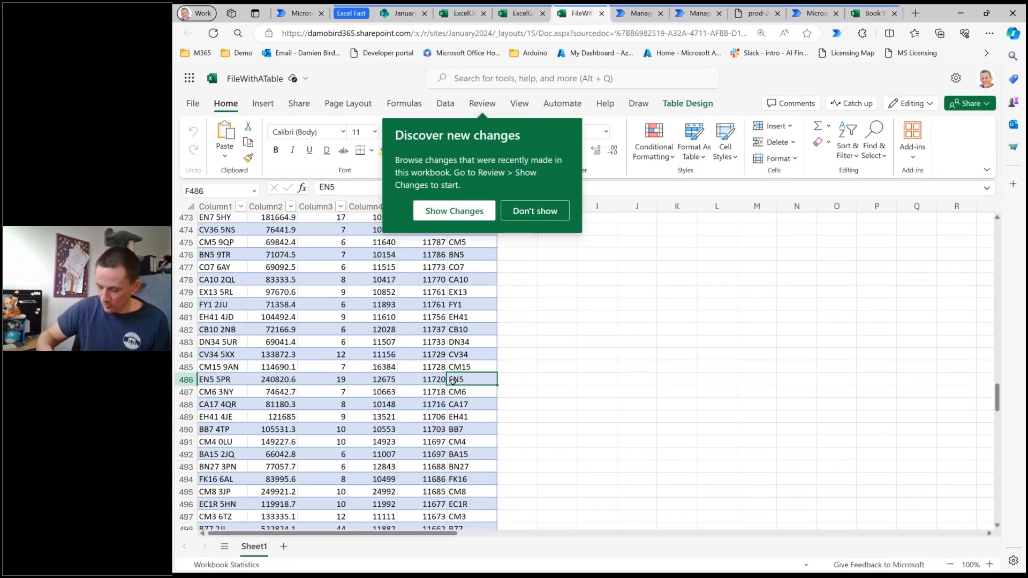
key(ctrl+Down)
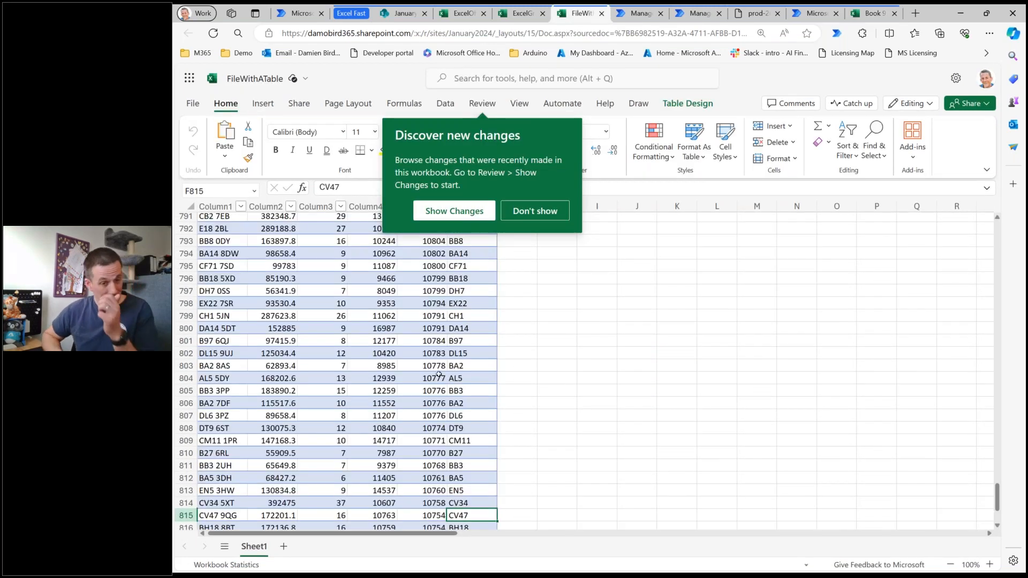
scroll(439, 375, down, 6)
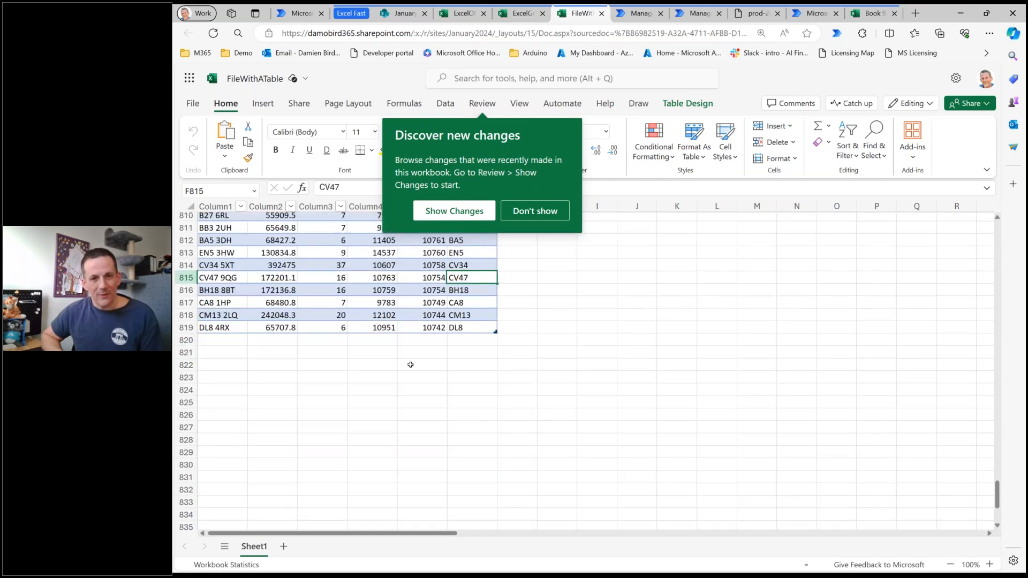
scroll(369, 368, down, 2)
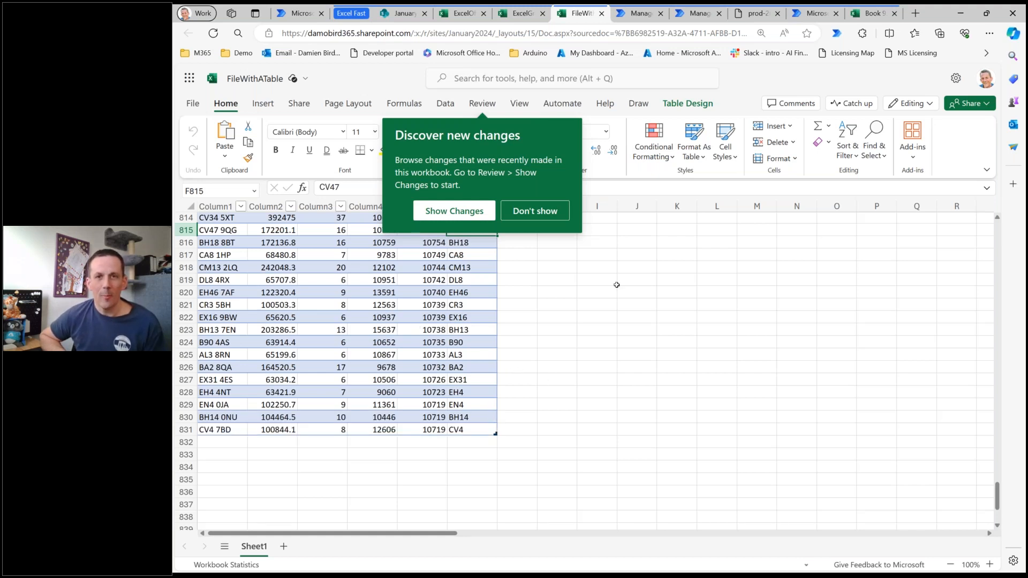
Check the running "1. BI DAX Export Load Data to Excel SLOW 20,000 ROWS" flow, then minimise the browser and advance the presentation.
key(ctrl+Tab)
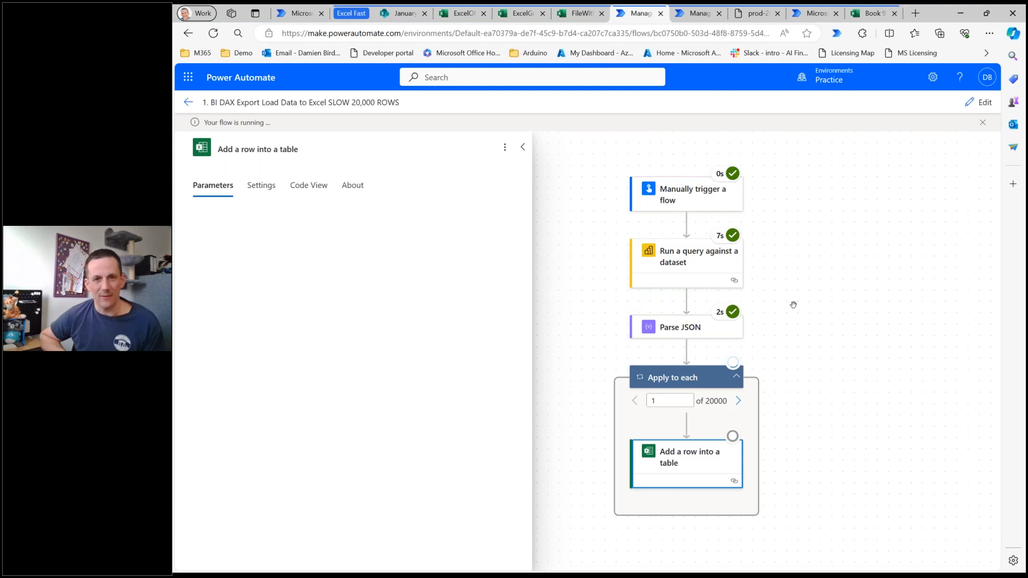
drag(793, 358, 759, 349)
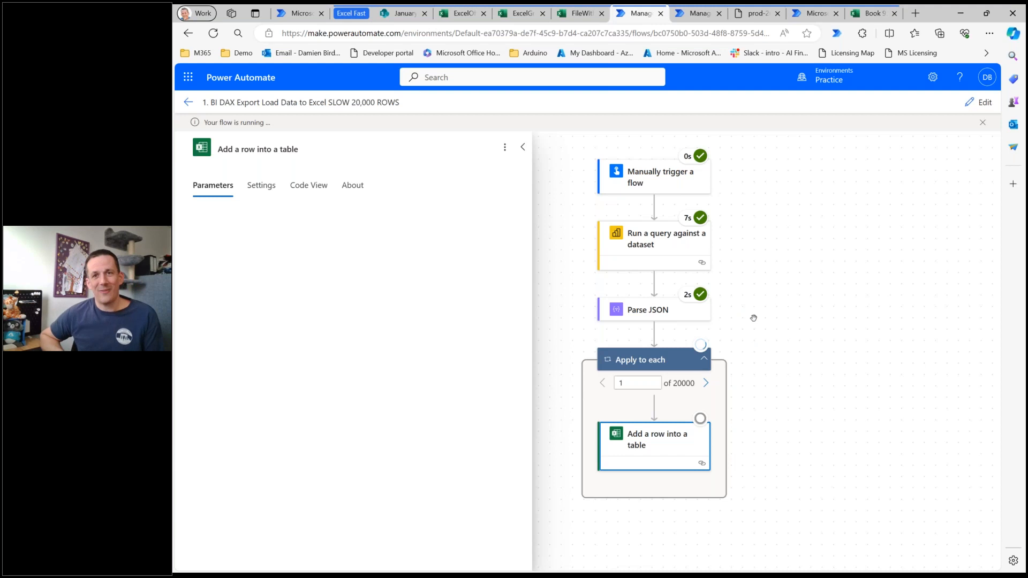
click(960, 13)
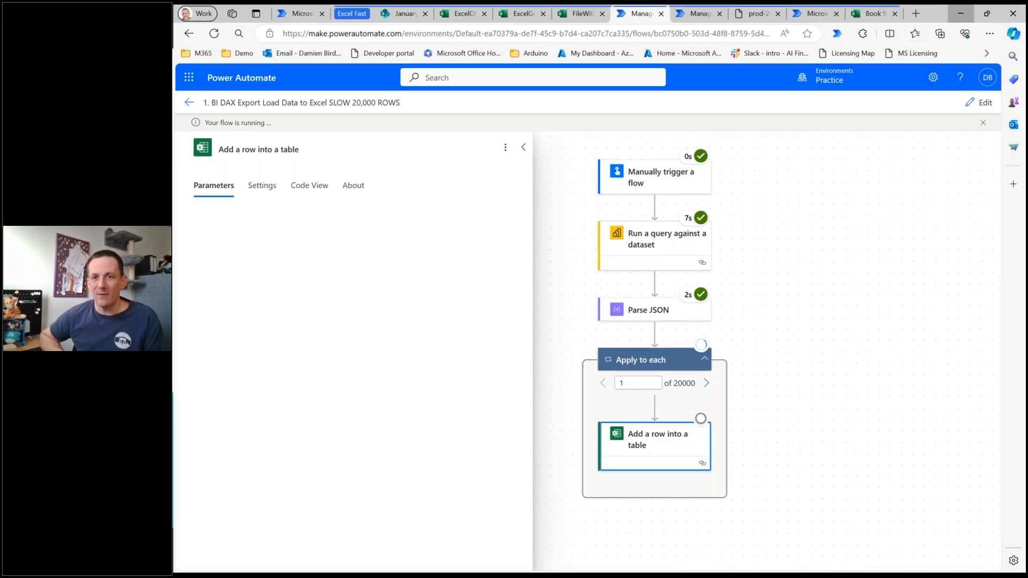
click(905, 247)
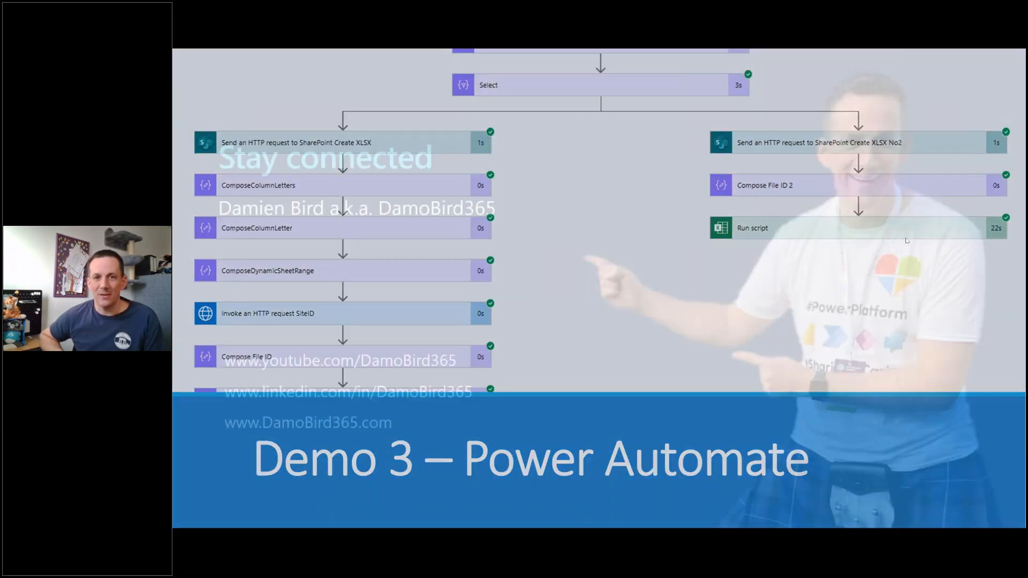